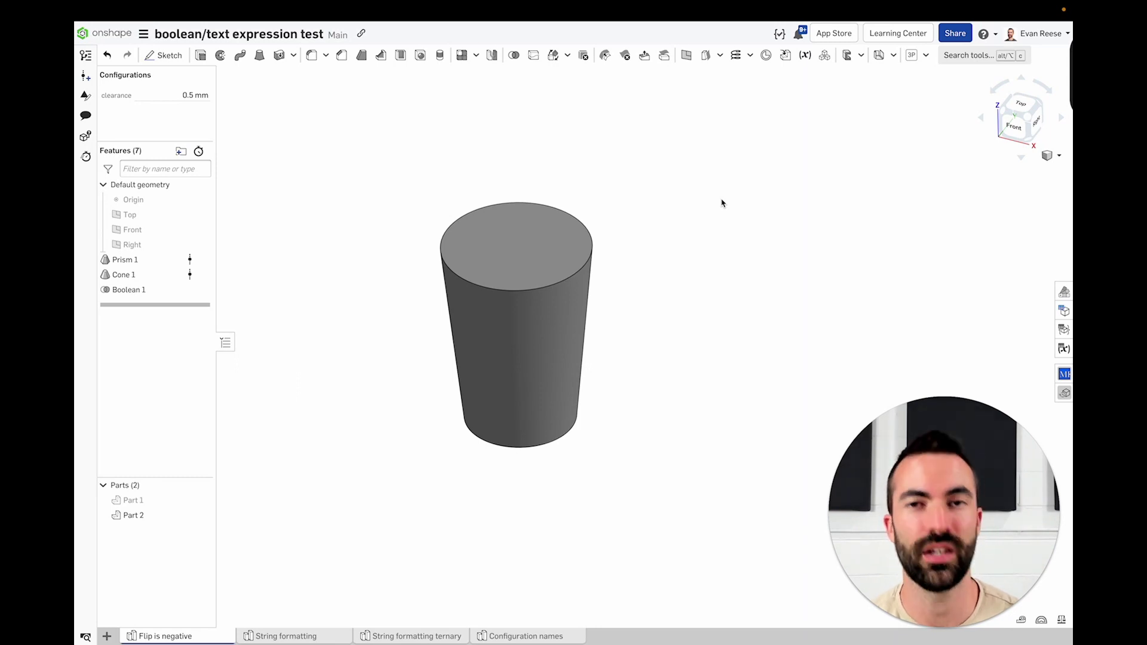
Try a new extrude with its Direction option as an expression, then cancel it.
left_click(202, 56)
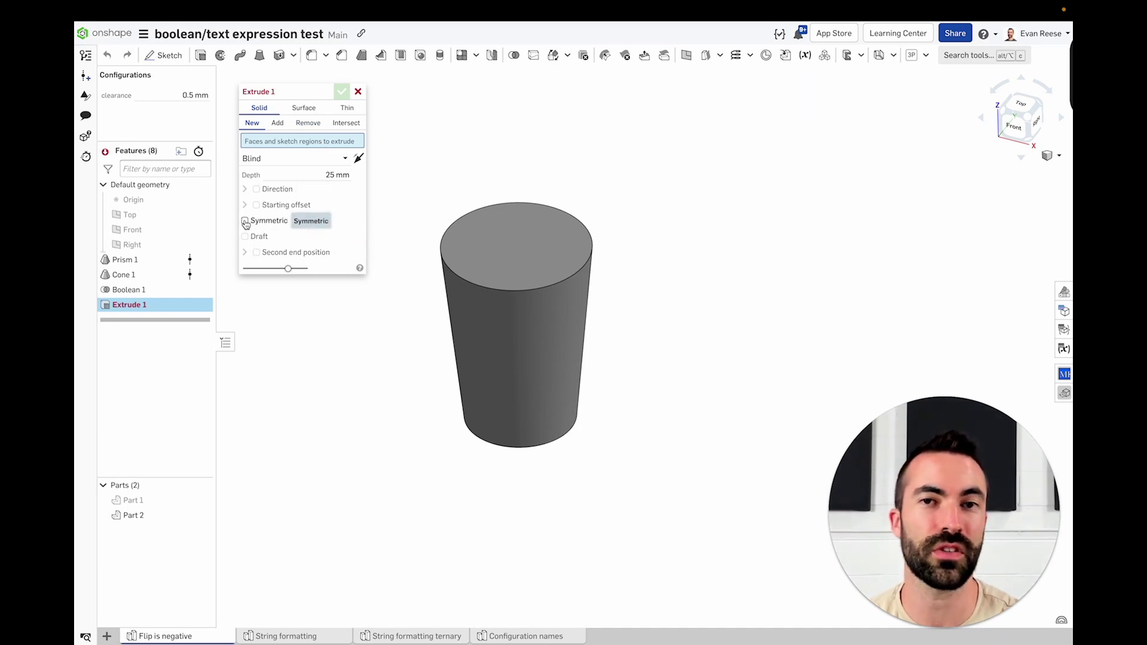
left_click(257, 189)
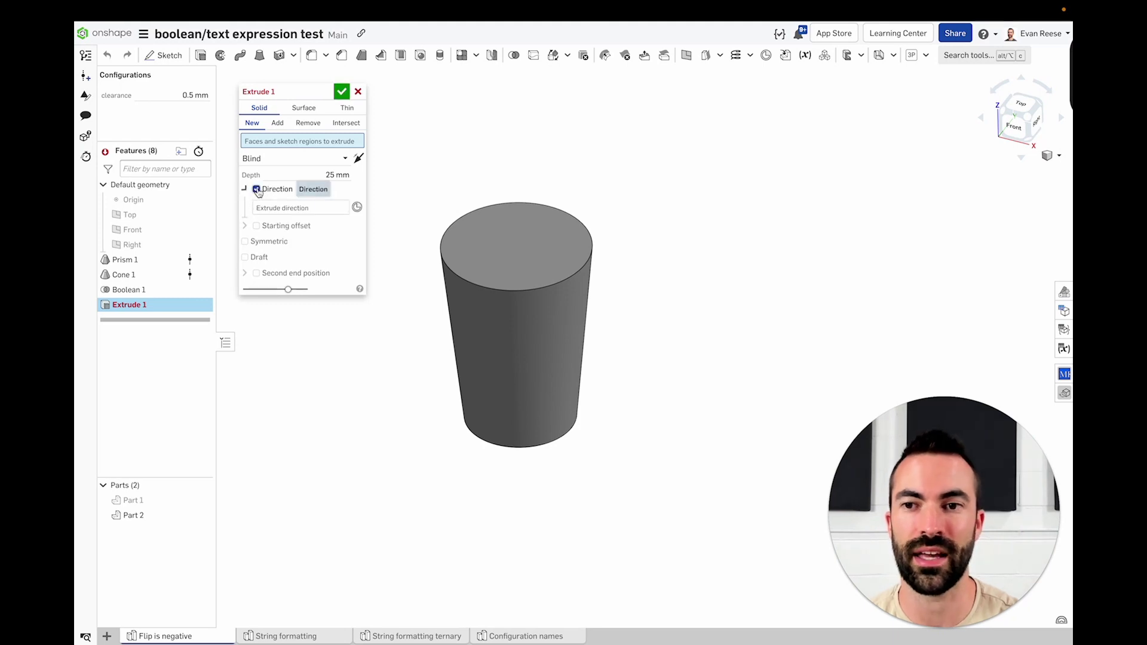
left_click(257, 190)
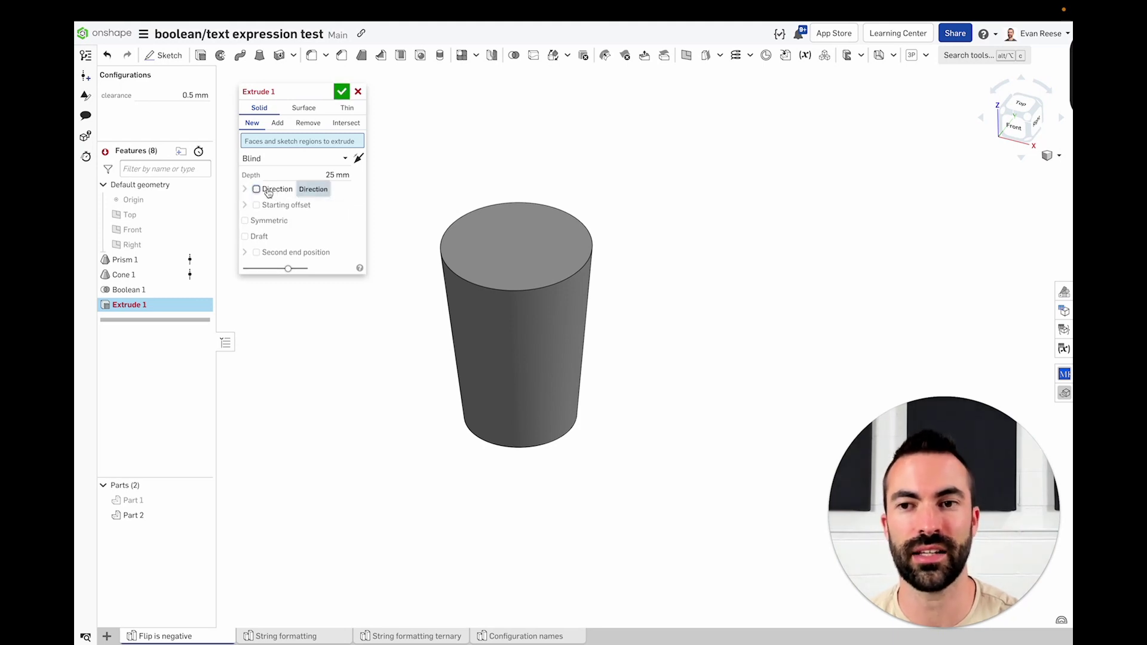
left_click(257, 189)
left_click(269, 191)
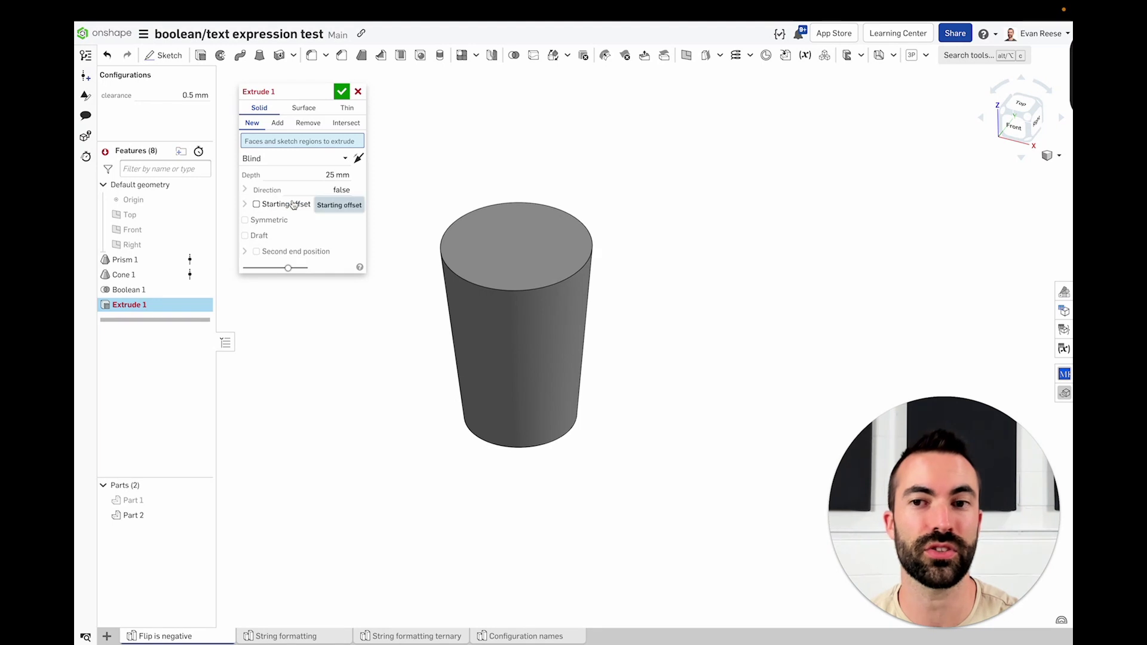
left_click(313, 190)
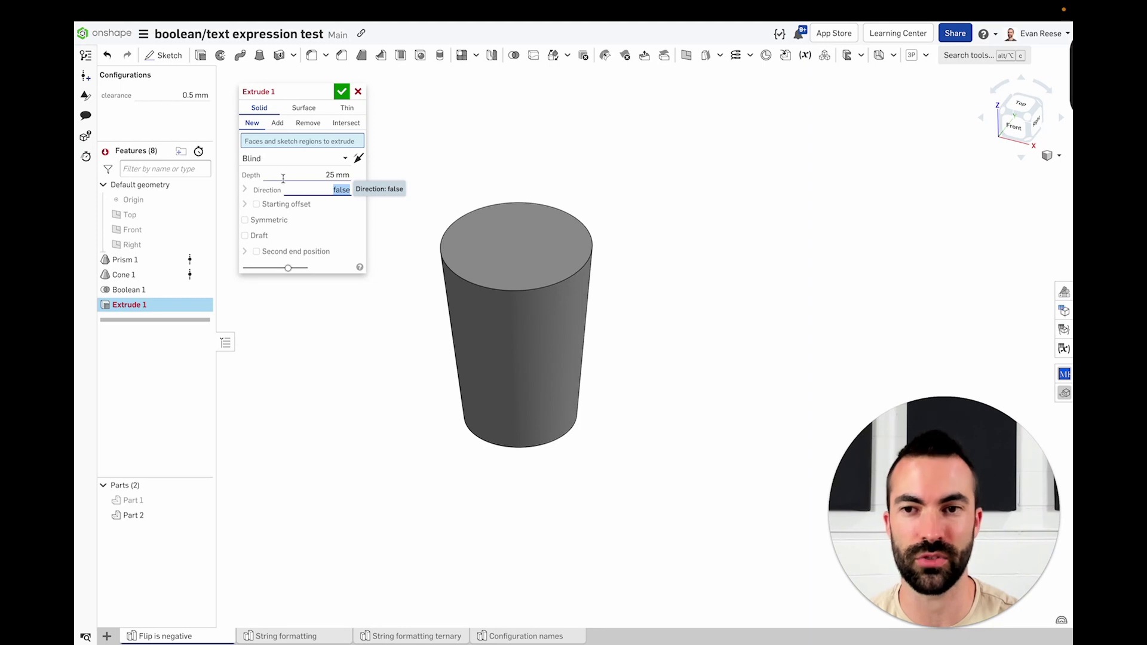
left_click(360, 92)
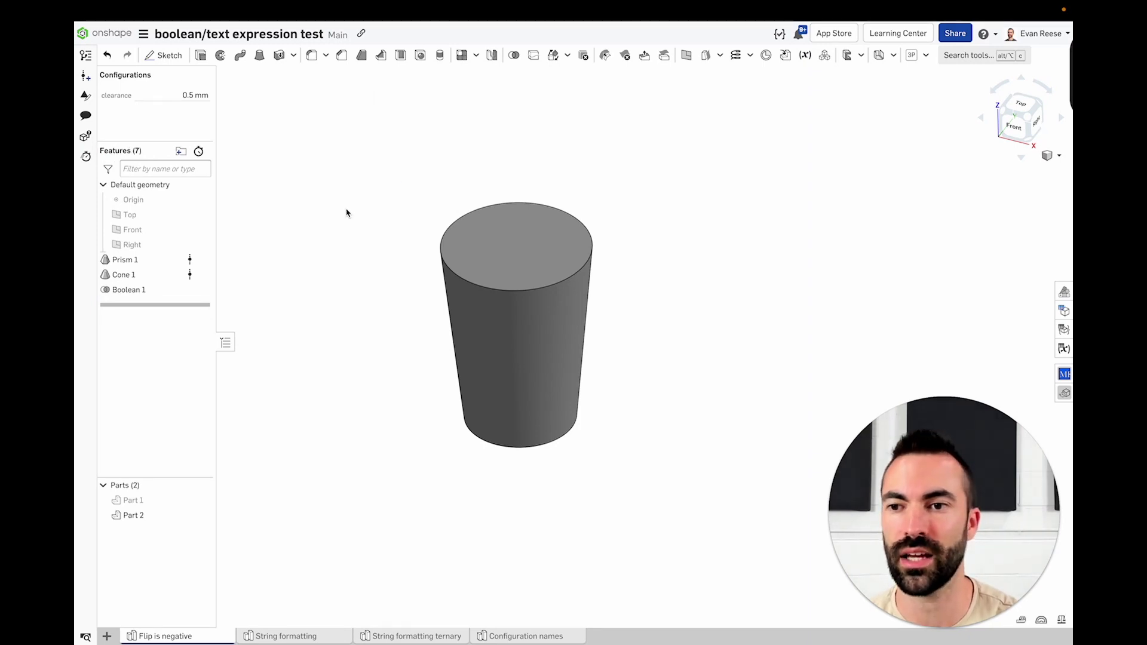
Try expression-based text in a new Top-plane sketch, then discard the sketch.
left_click(143, 216)
key("shift+s")
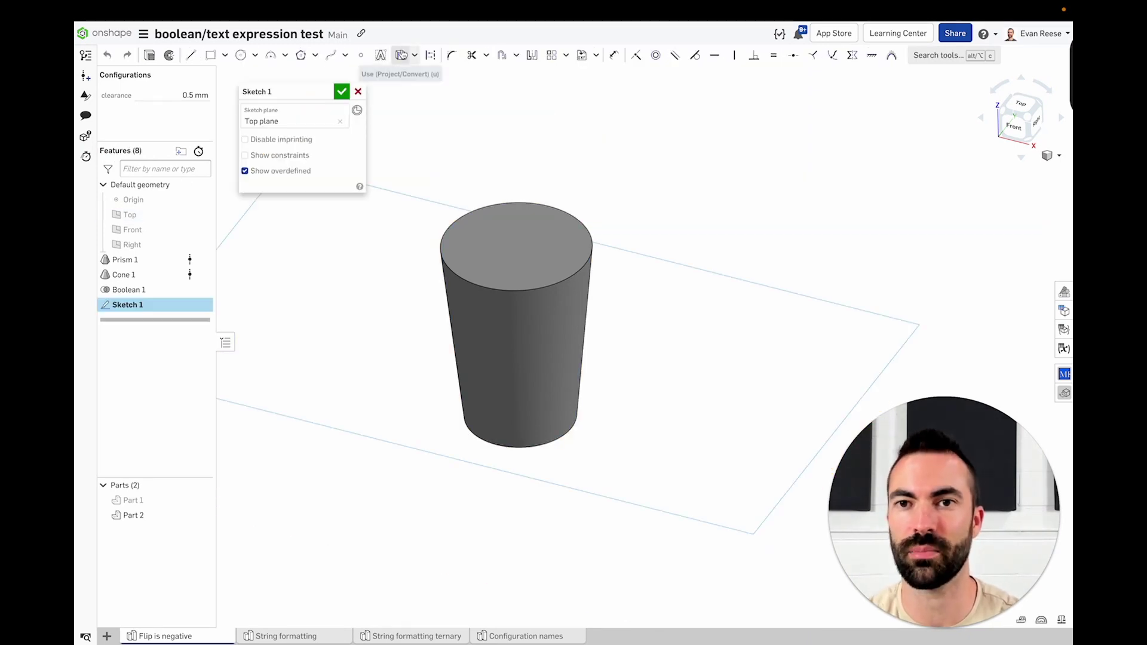
left_click(380, 55)
left_click(452, 138)
left_click(695, 204)
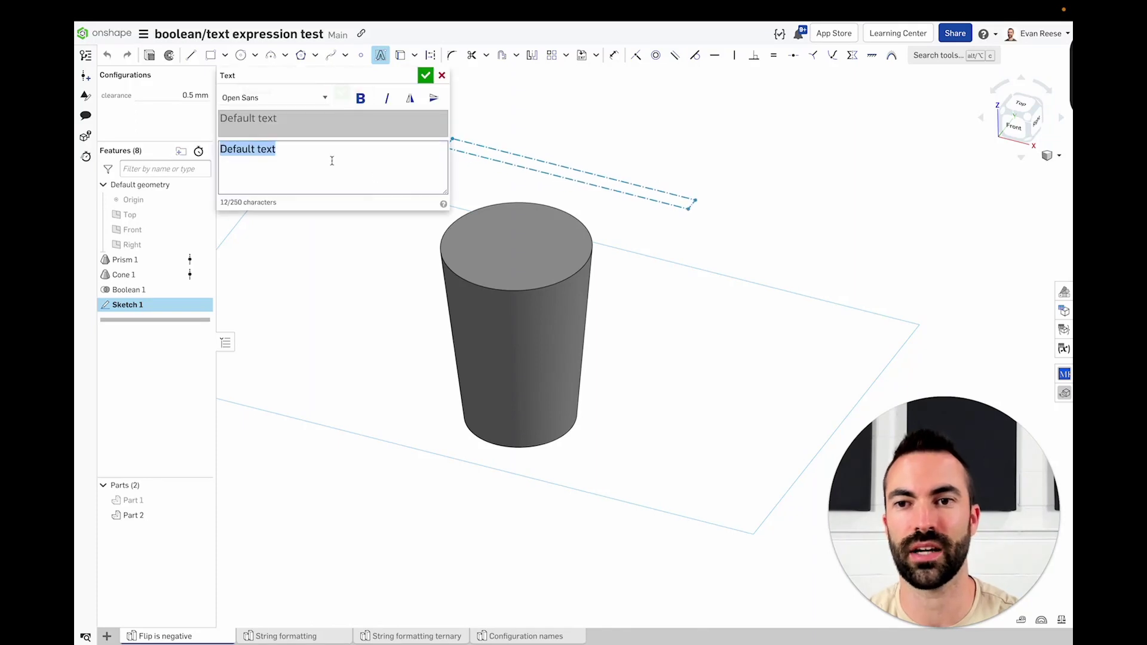
key("numbersign")
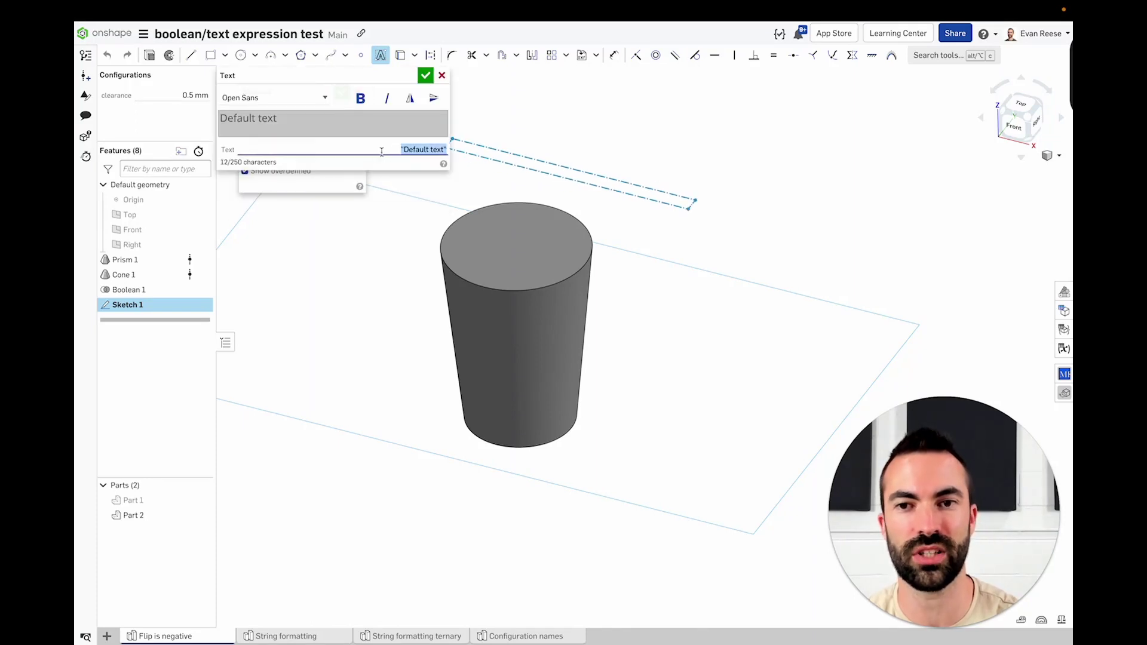
left_click_drag(391, 151, 504, 151)
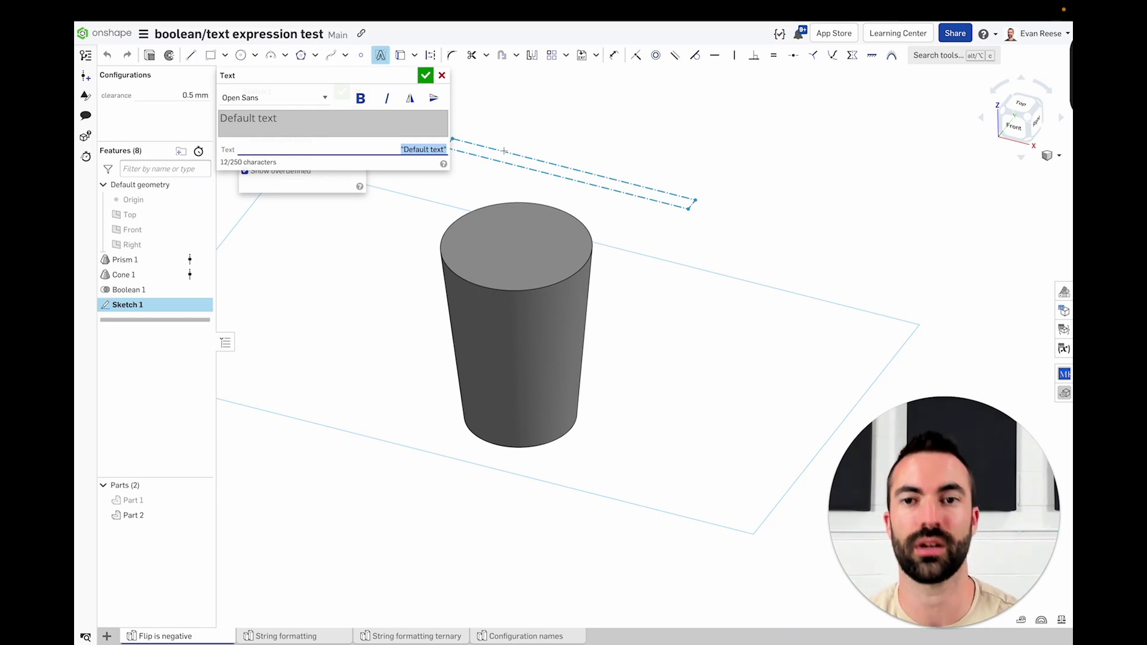
left_click(442, 76)
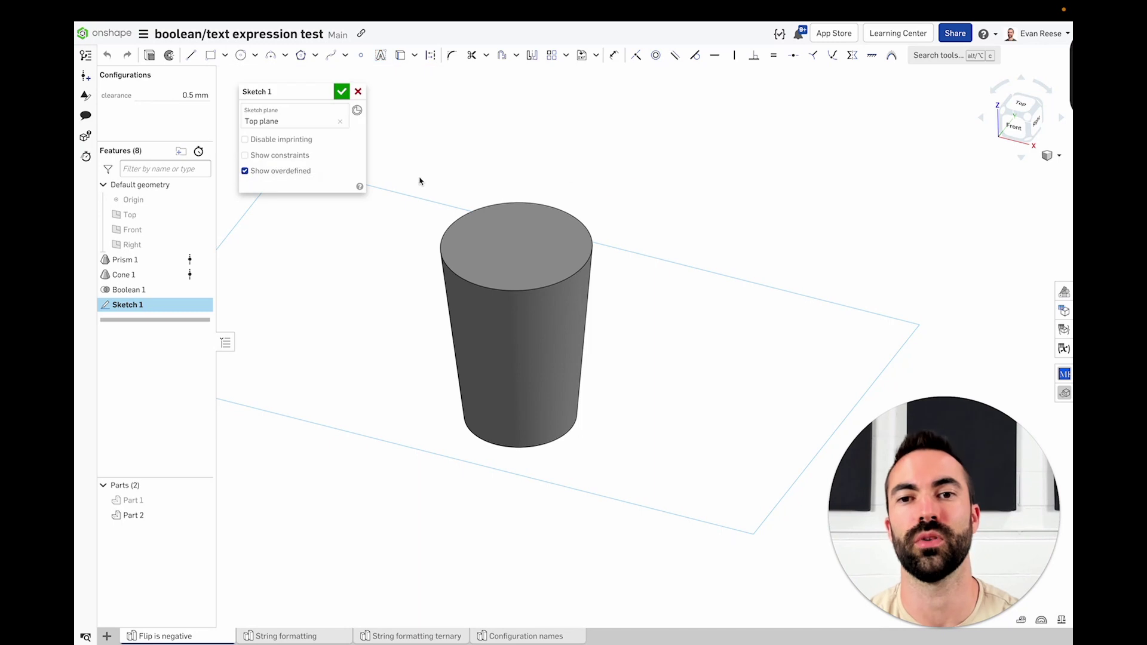
left_click(358, 92)
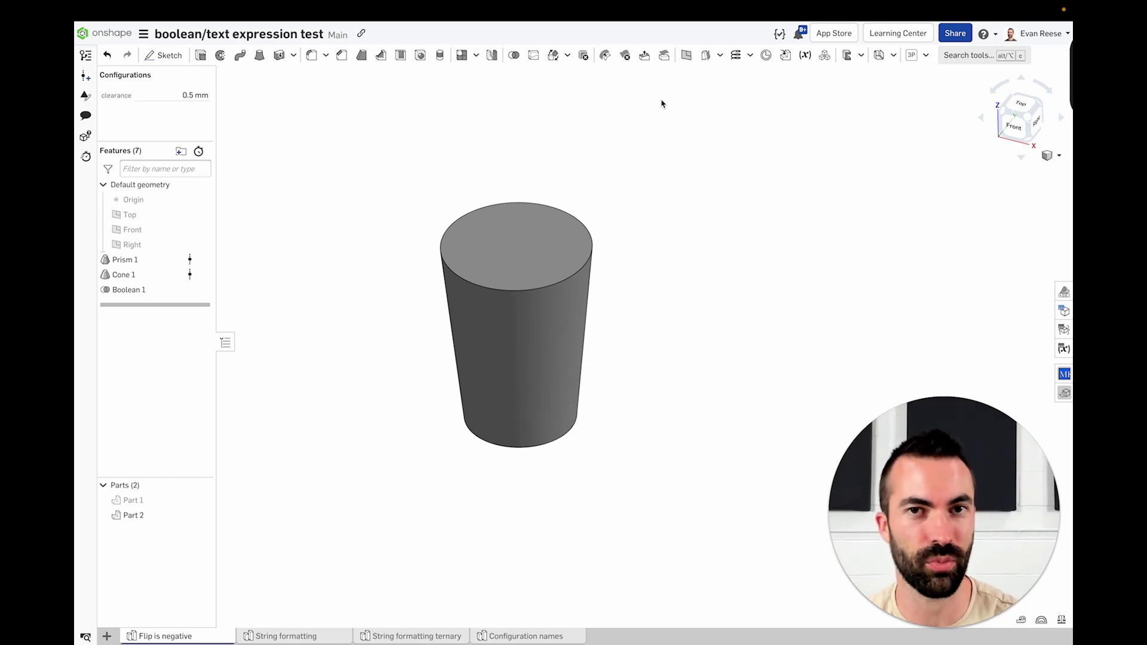
Start a Move face on the cone's side face, testing the opposite-direction toggle.
left_click(645, 58)
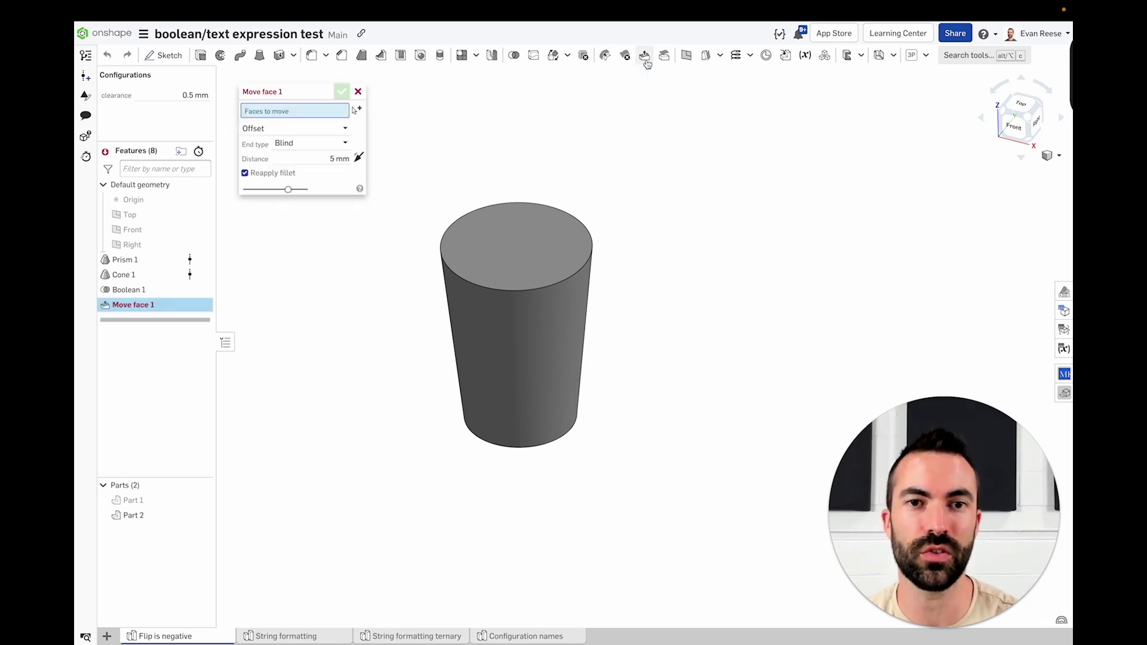
left_click(471, 364)
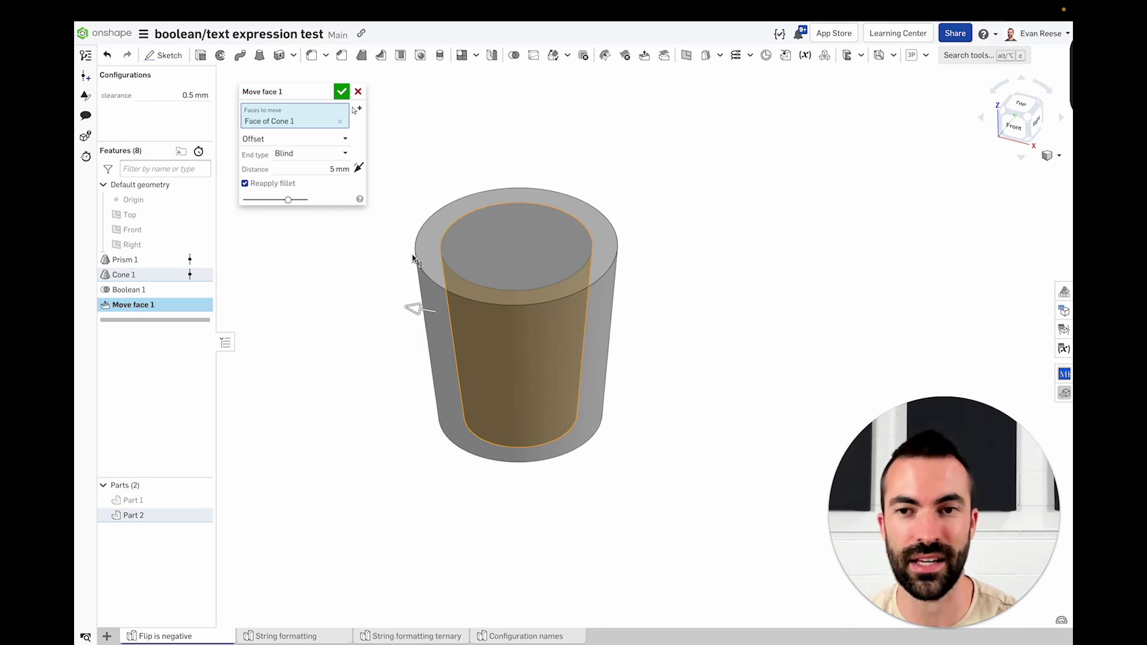
left_click(360, 169)
left_click(359, 169)
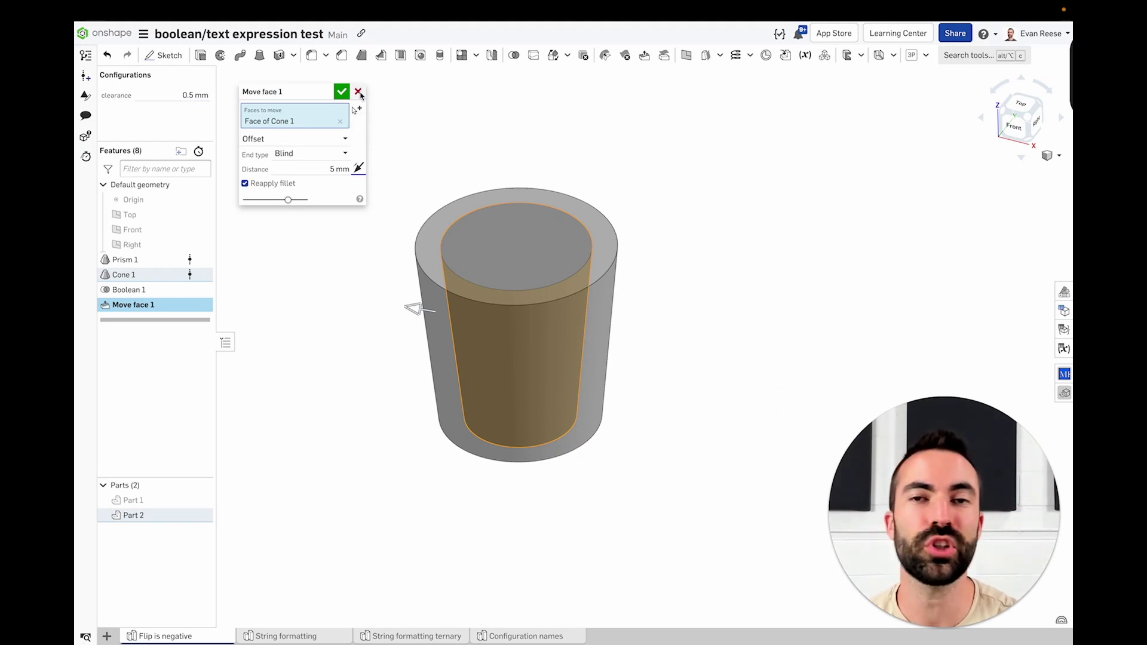
Set the offset distance to #clearance (0.5 mm) and show the hidden octagonal prism.
left_click(305, 170)
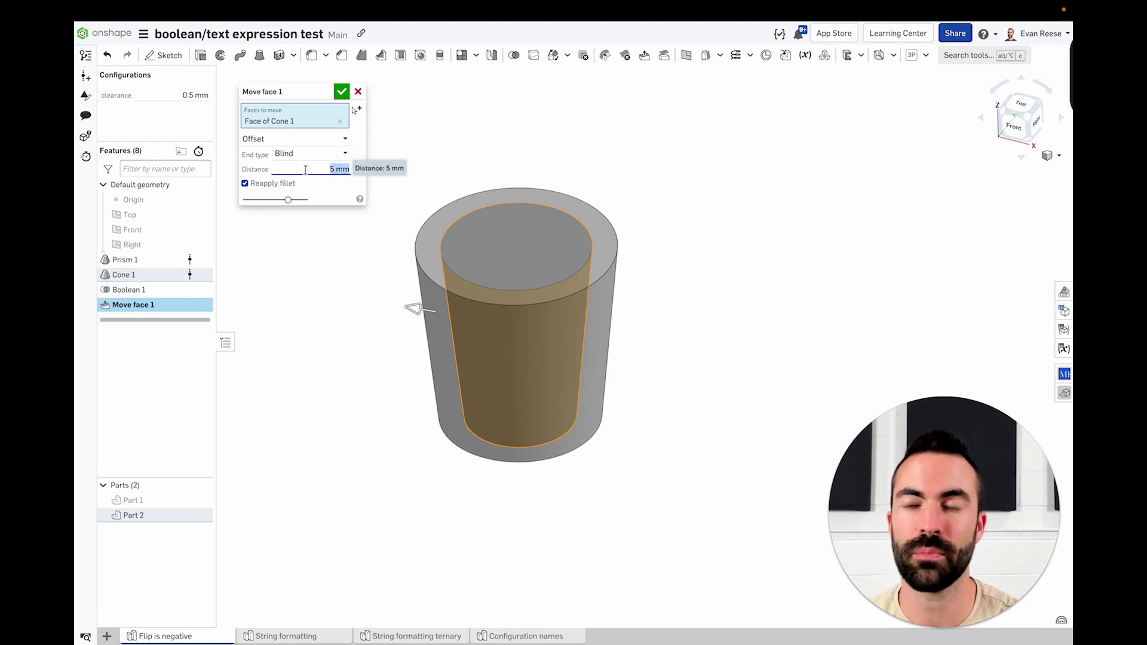
type("-1")
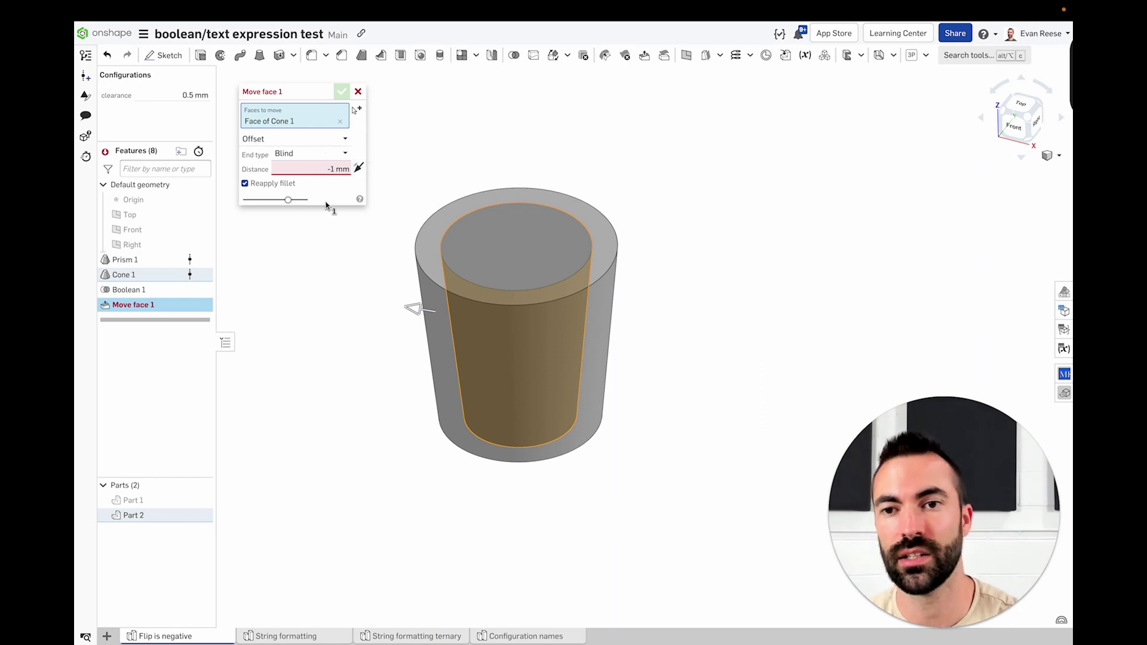
key("ctrl+z")
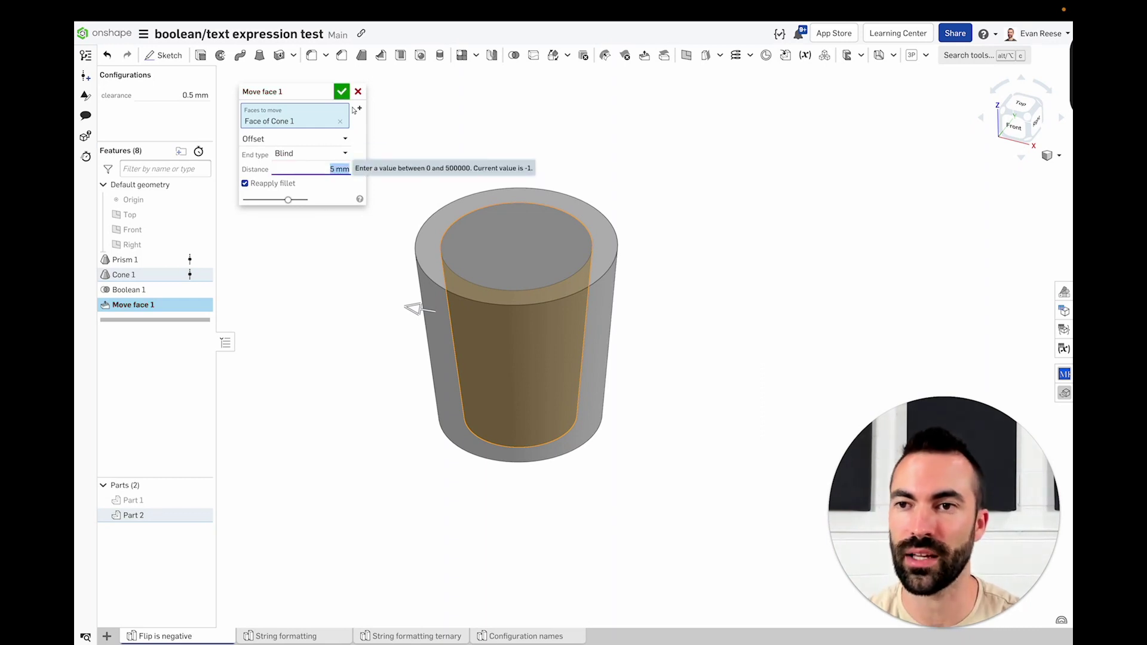
type("#clearance")
key("Return")
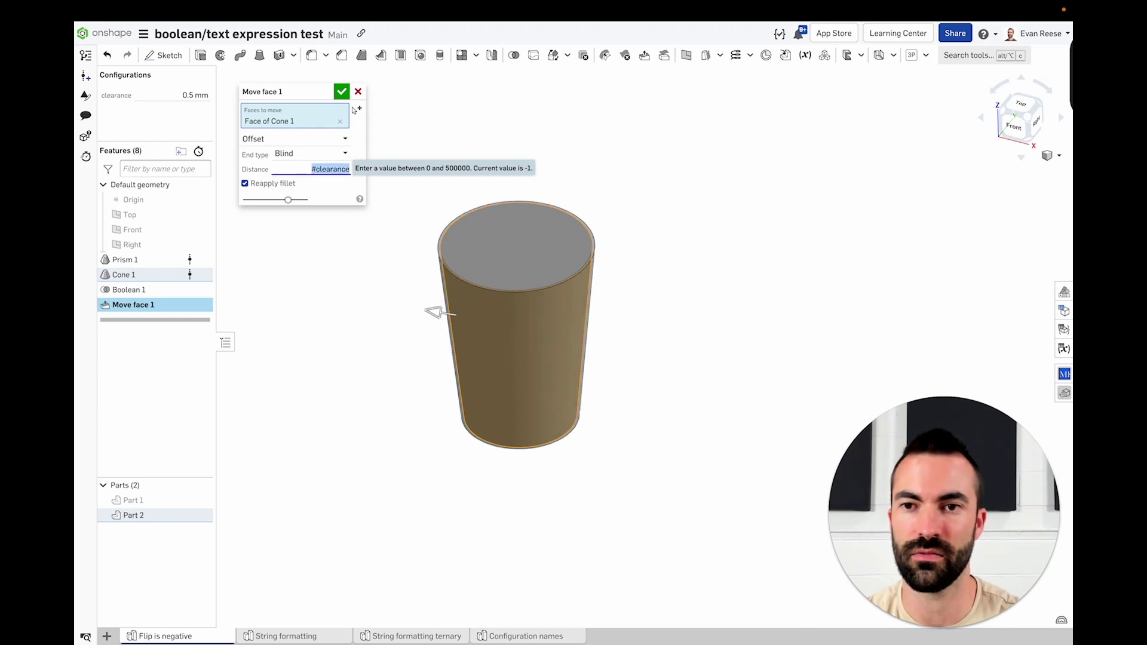
left_click(203, 501)
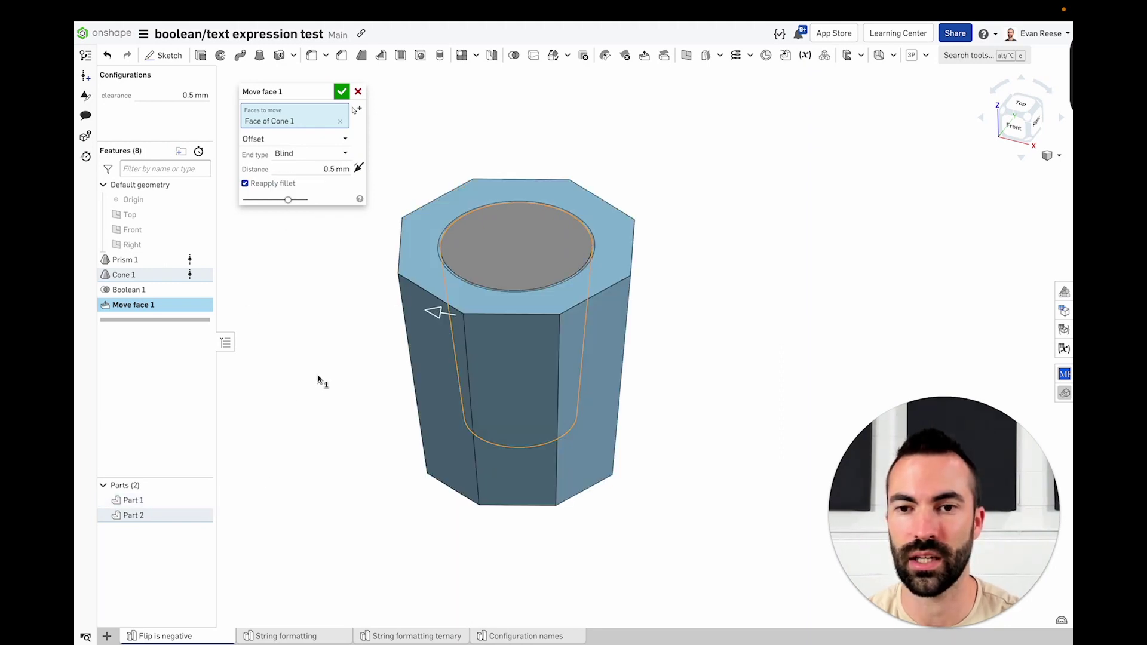
Reverse the 0.5 mm offset inward and inspect the gap at the prism's top.
left_click(359, 168)
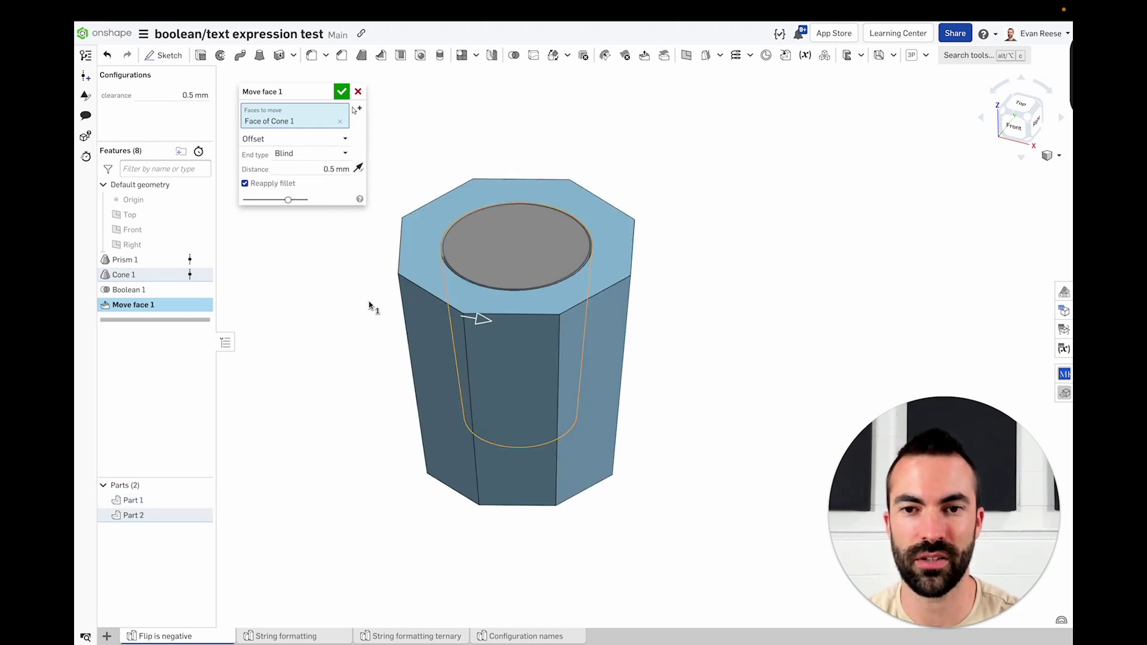
scroll(442, 245, "up", 5)
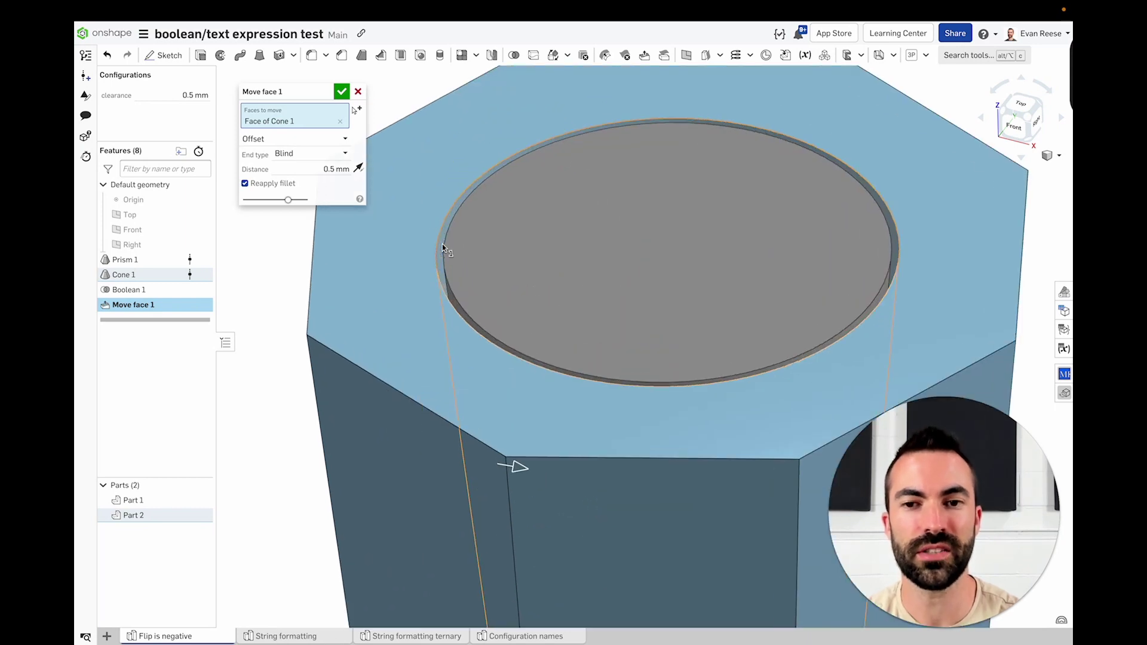
scroll(442, 244, "down", 5)
middle_click_drag(458, 136, 474, 143)
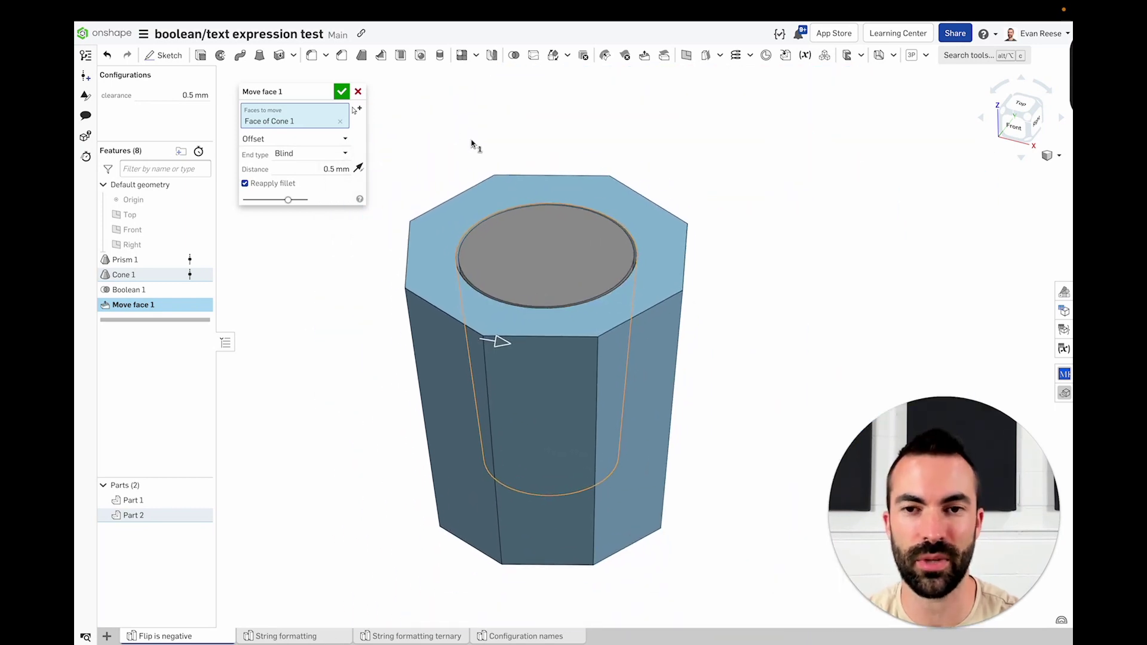
right_click_drag(434, 172, 436, 175)
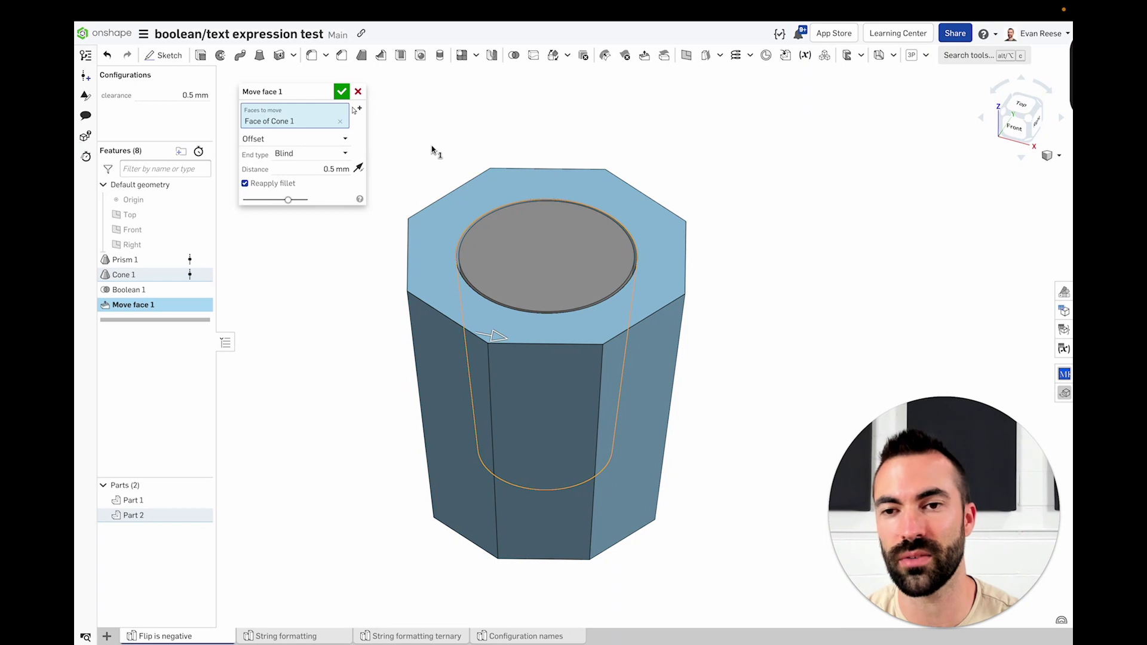
Make Opposite direction the expression #clearance > 0.
left_click(359, 171)
left_click(359, 171)
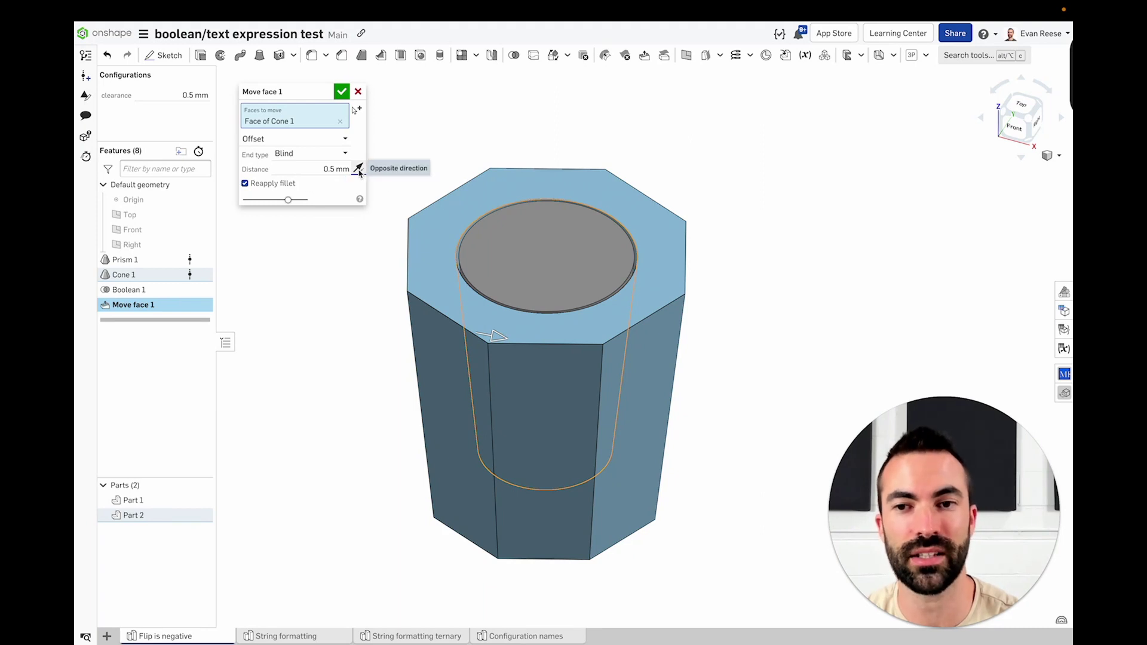
left_click(358, 170, "alt")
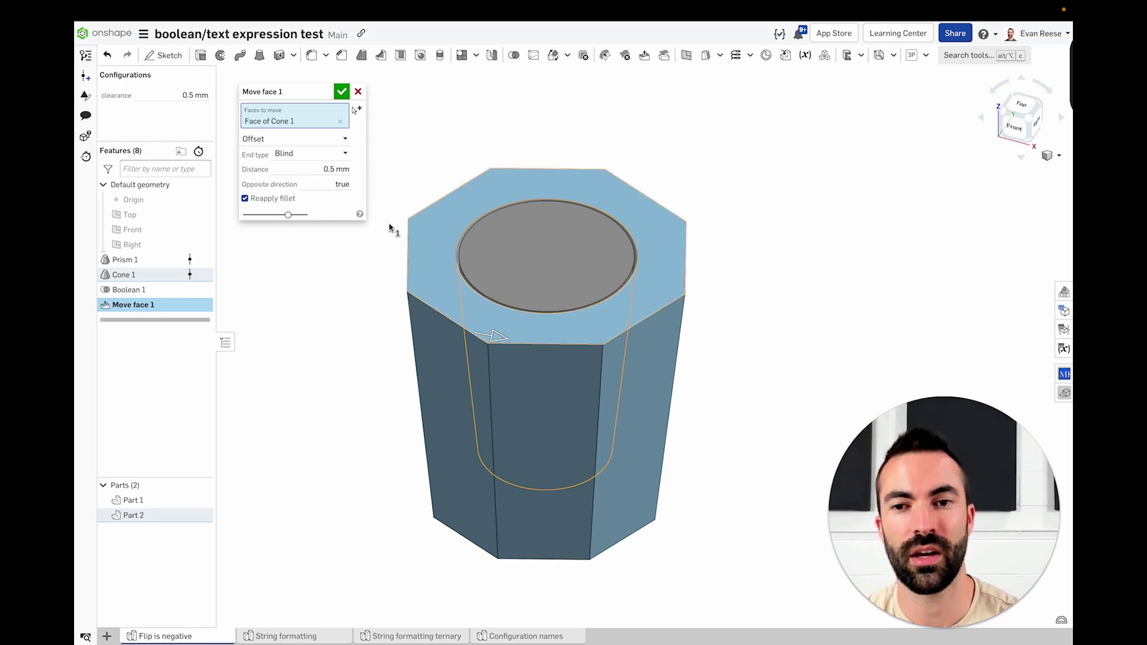
left_click(497, 336)
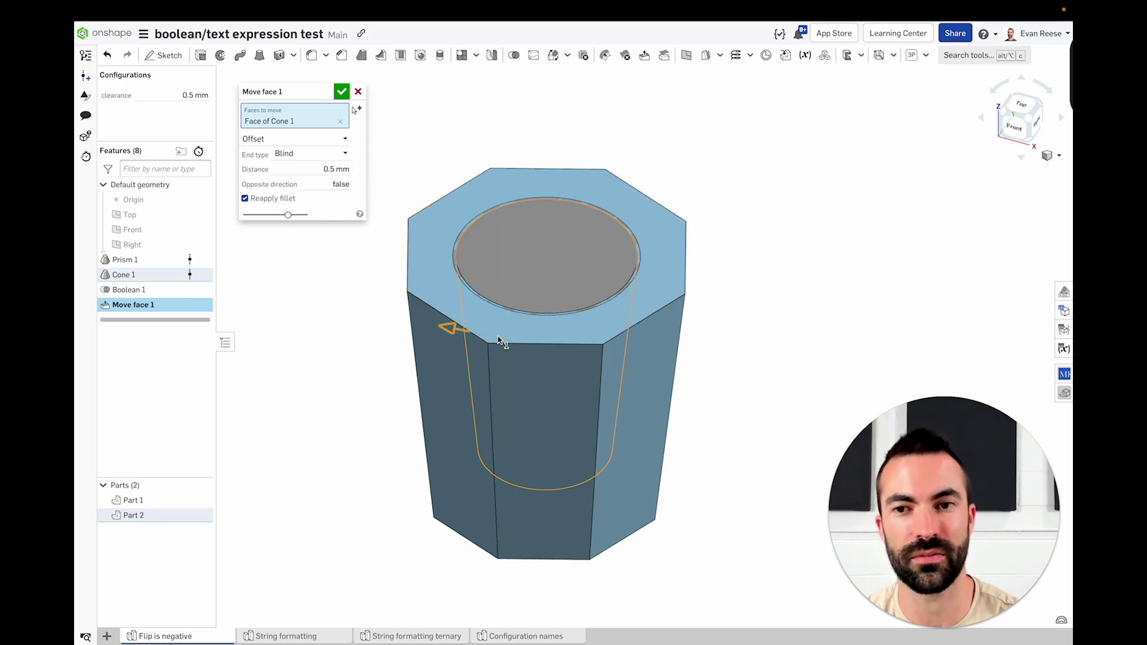
left_click(450, 329)
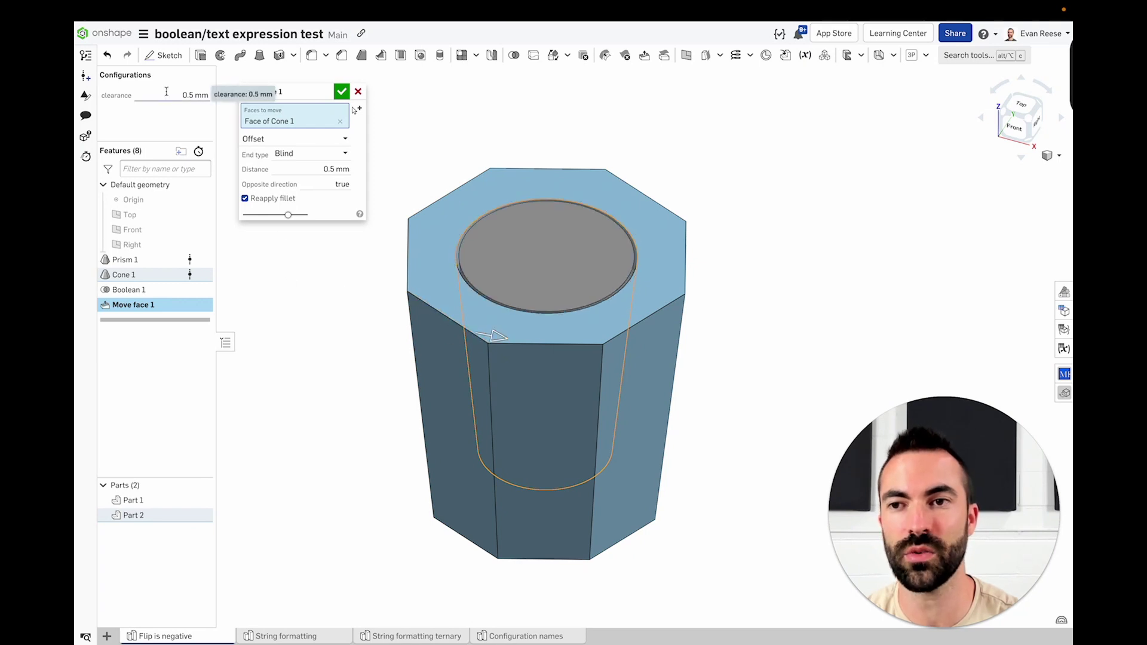
left_click(317, 184)
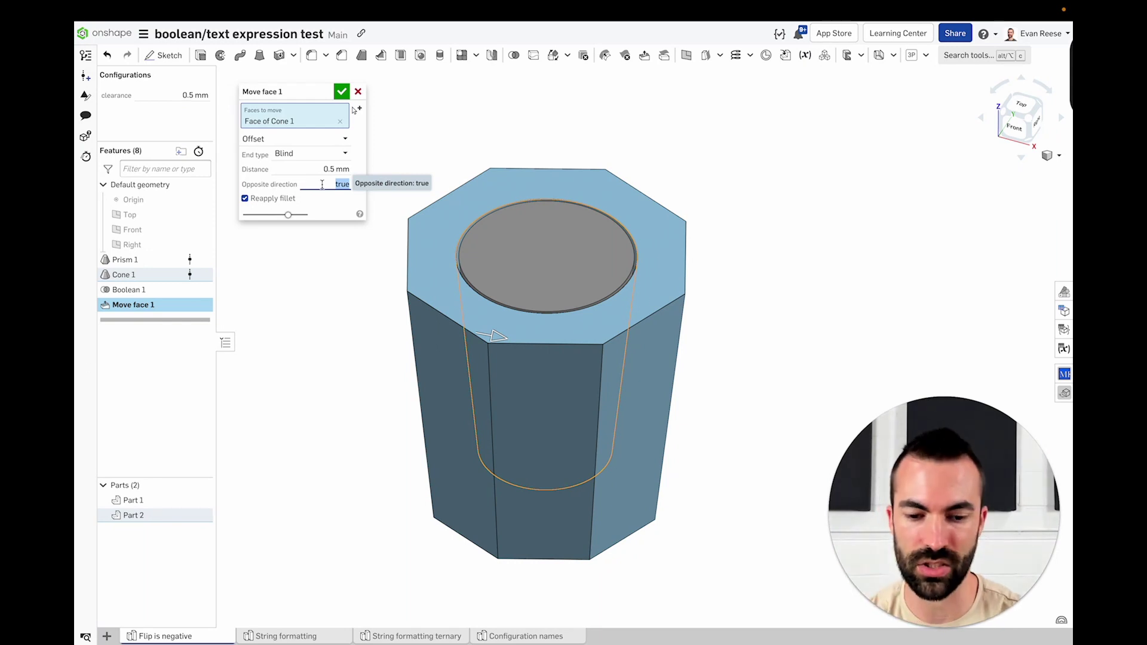
type("#clearance >")
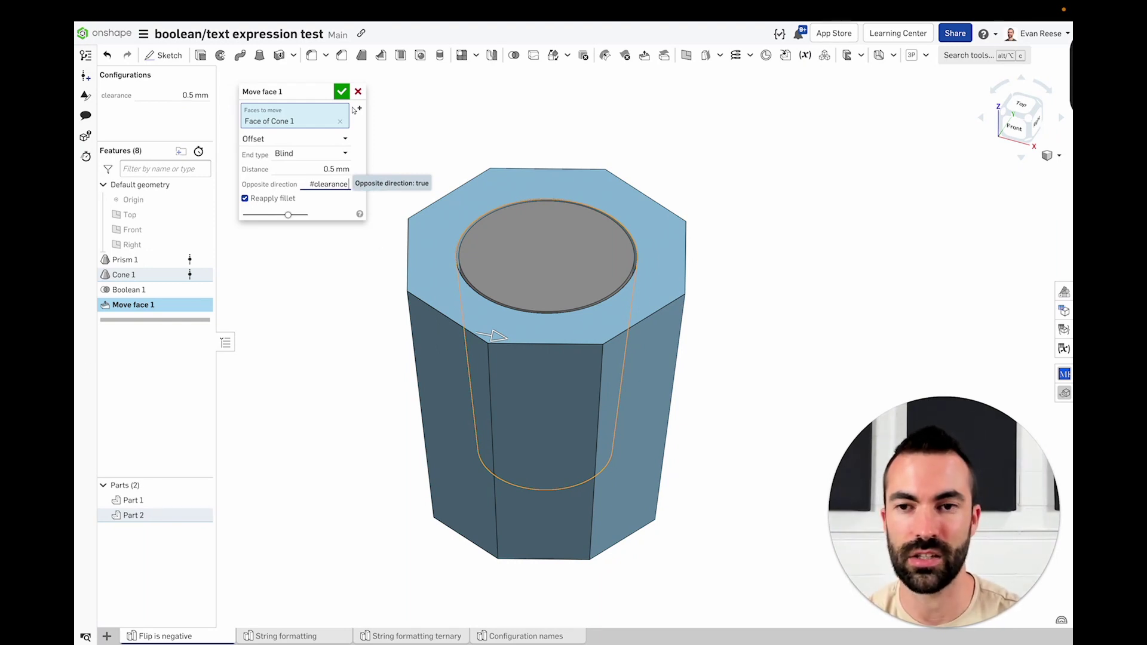
type(" 0")
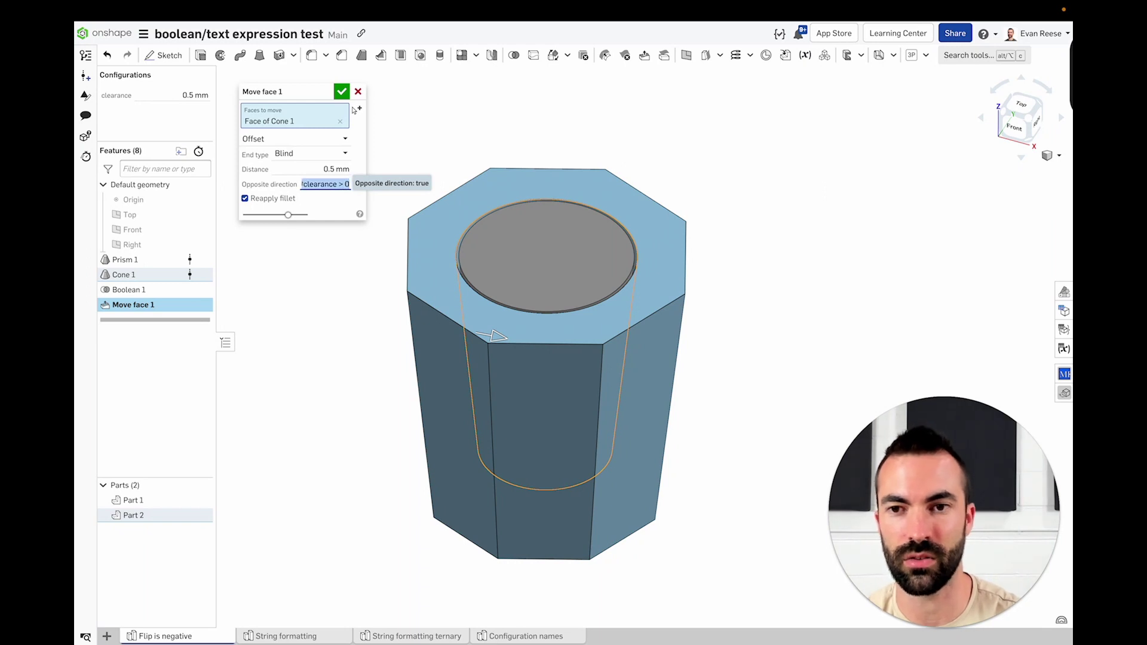
key("Return")
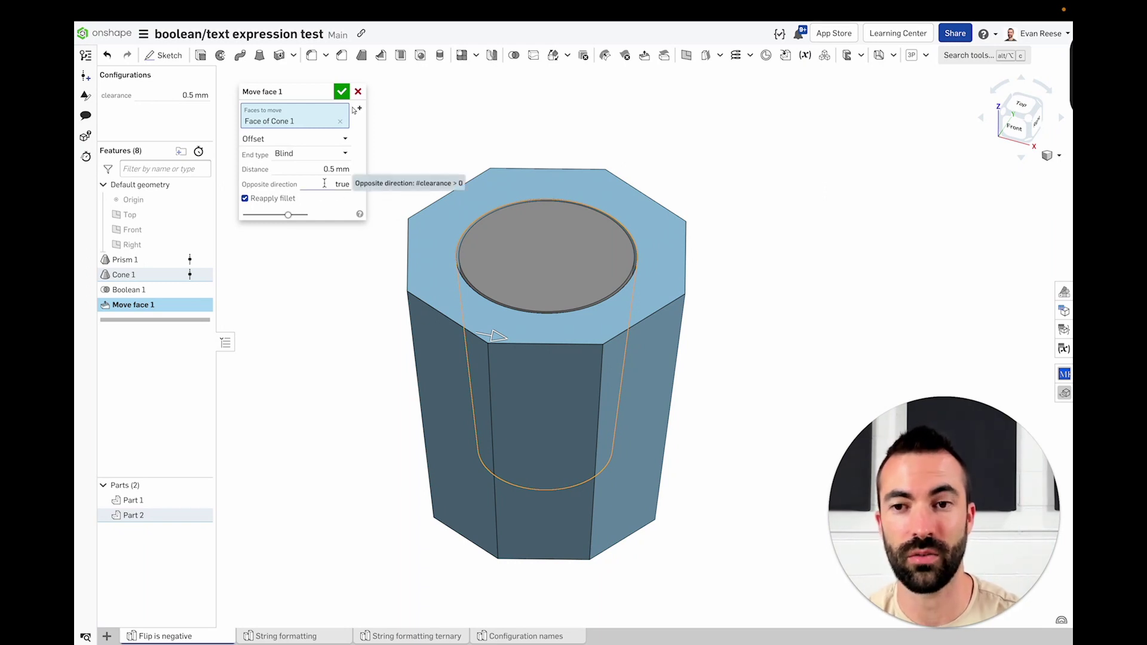
Set the clearance configuration value to -0.5 mm.
left_click(167, 93)
type("-0.5")
key("Return")
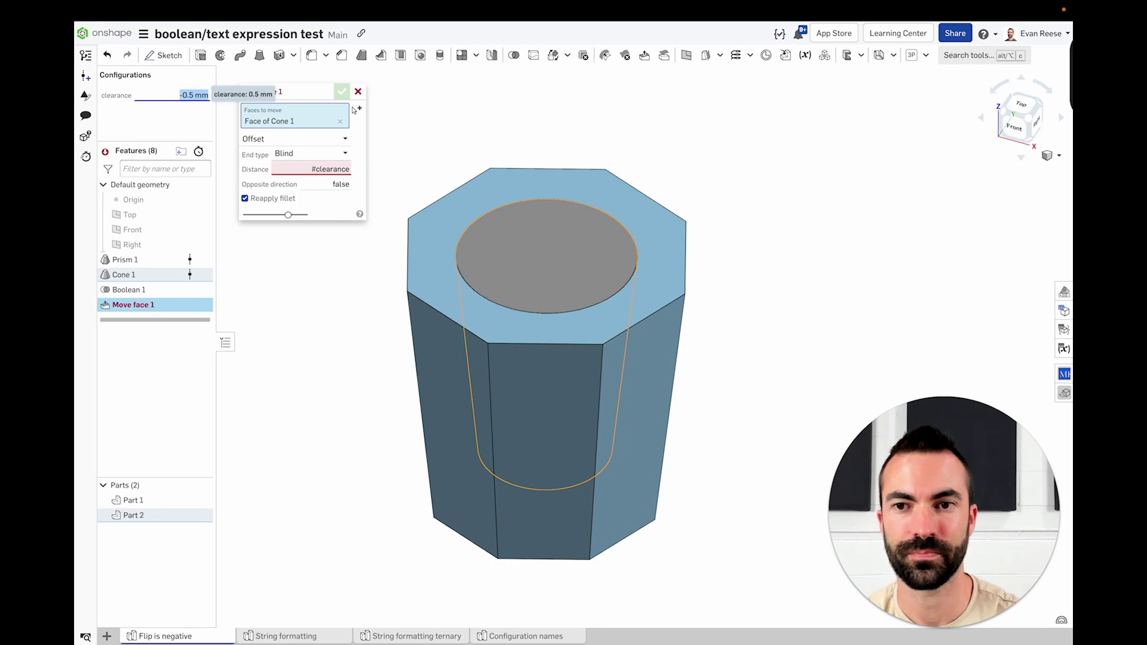
mouse_move(300, 167)
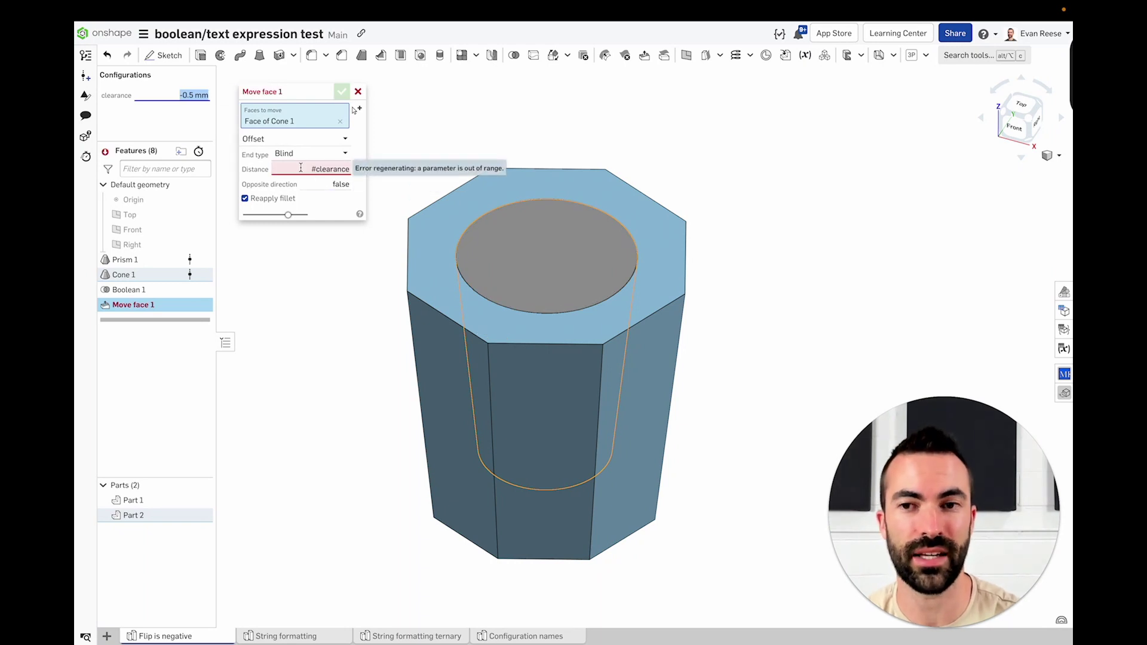
Change the Move face distance to abs(#clearance) and accept the feature.
left_click(301, 168)
key("Left")
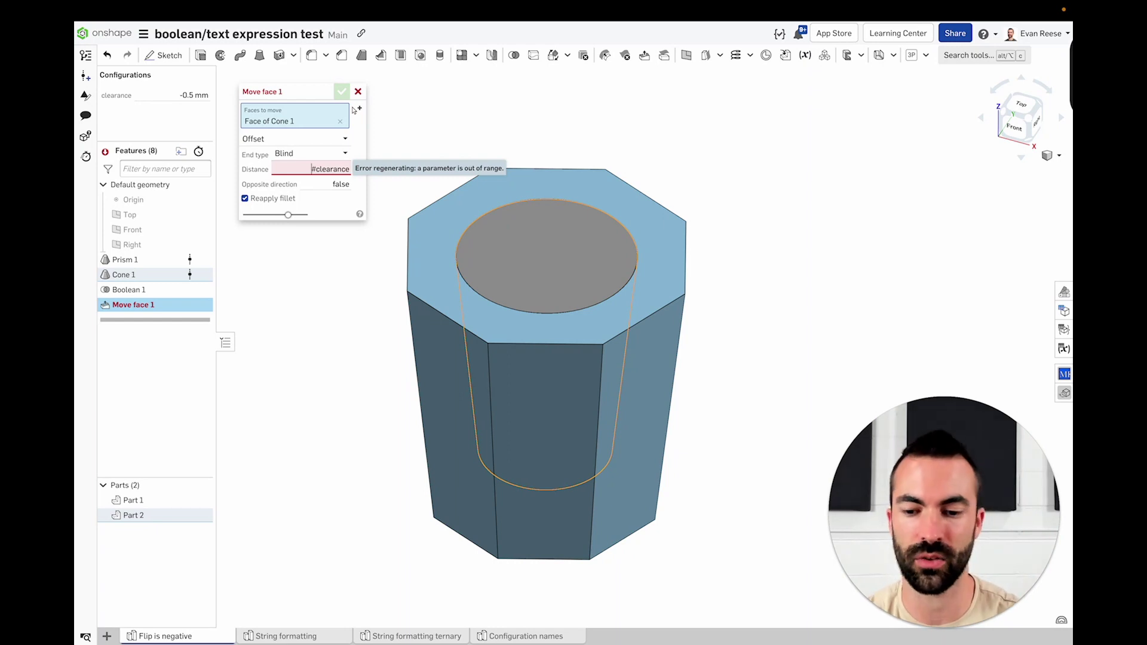
type("abs(")
key("End")
type(")")
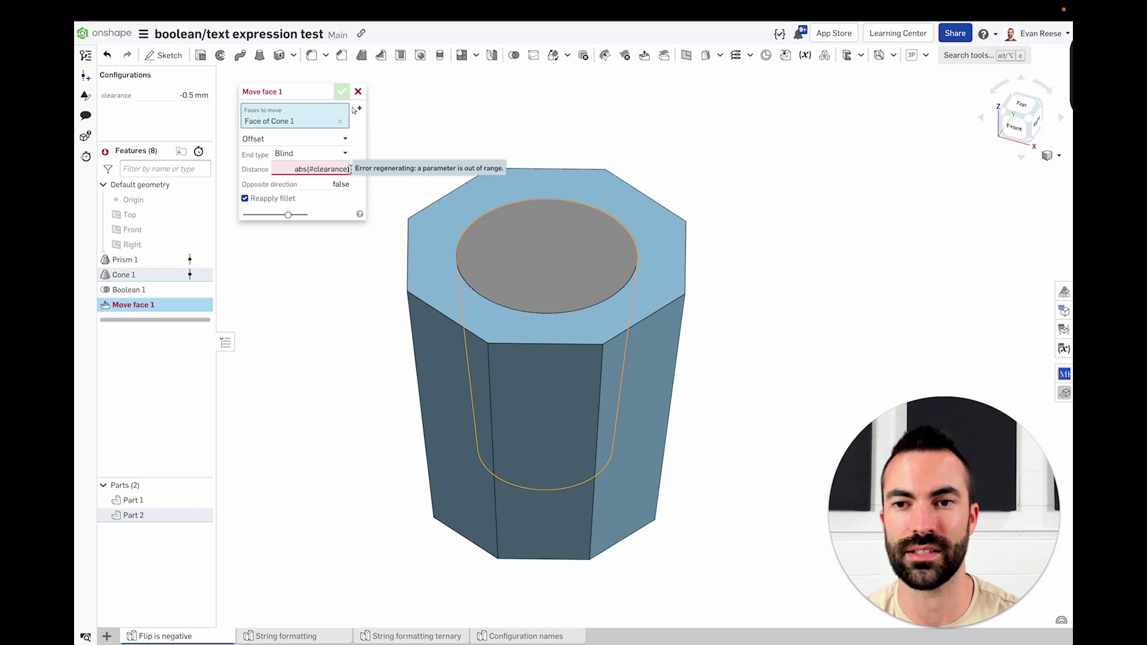
key("Return")
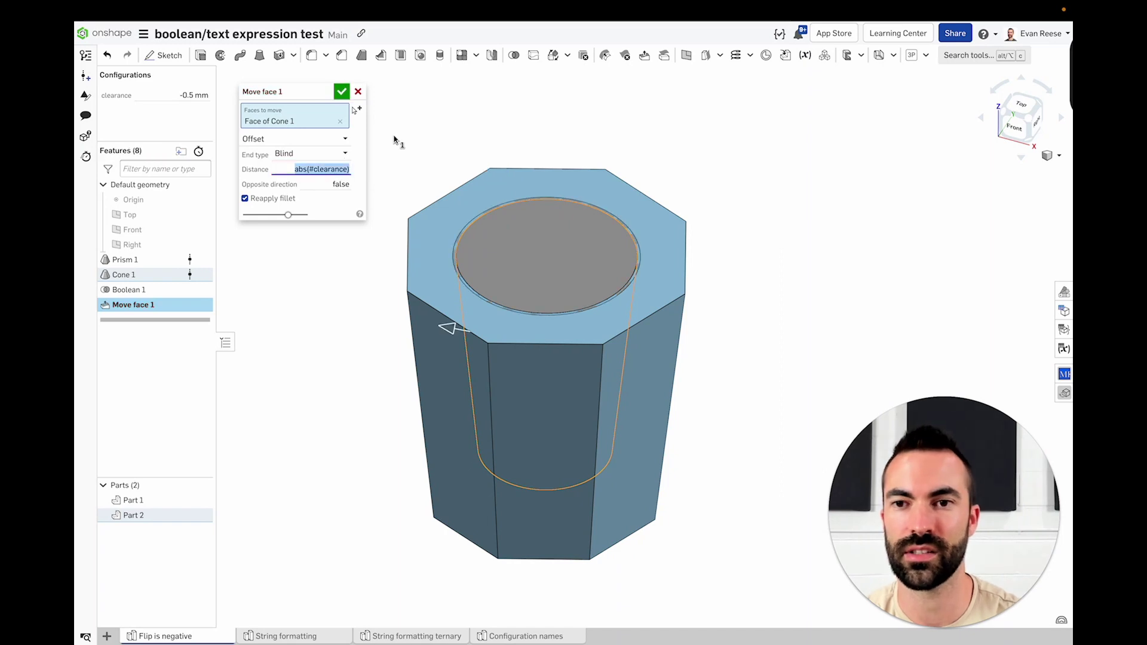
left_click(342, 92)
Test clearance values of -2.5, 1.5 and 2.5 mm, then switch to String formatting.
left_click(194, 95)
type("-2.5")
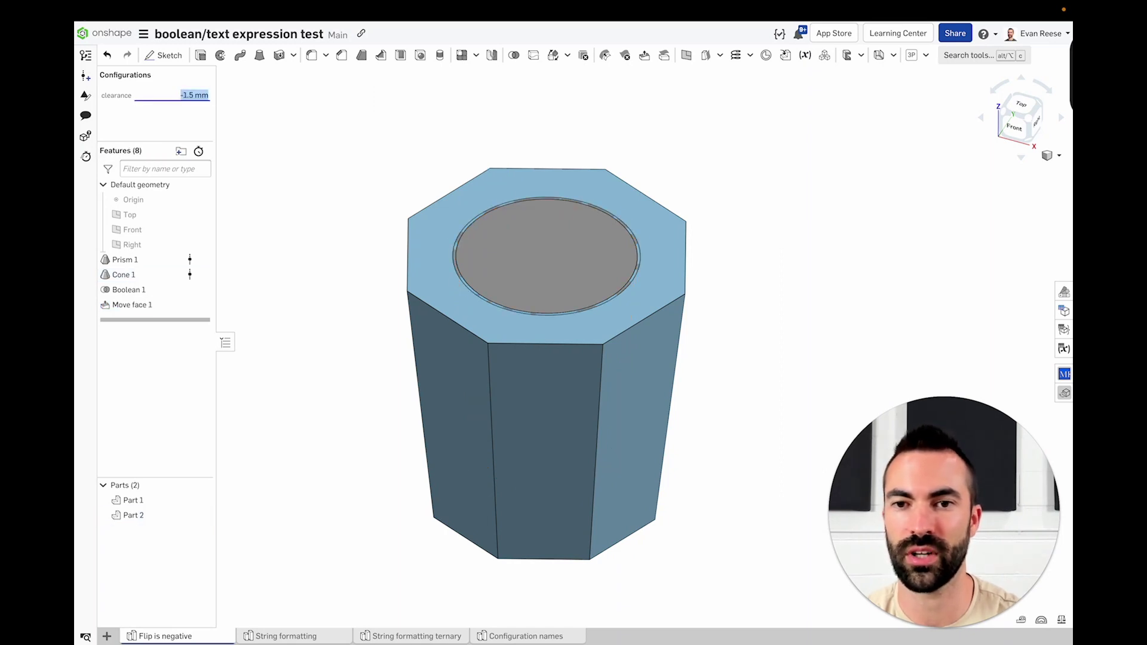
key("Return")
type("1.5")
key("Return")
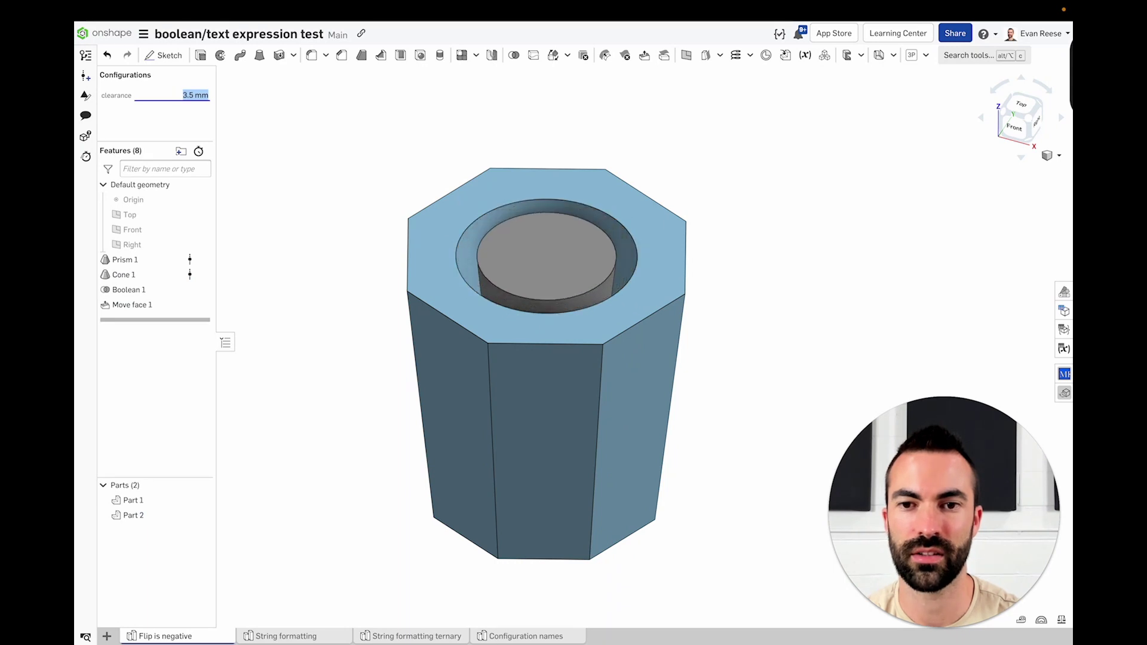
type("2.5")
key("Return")
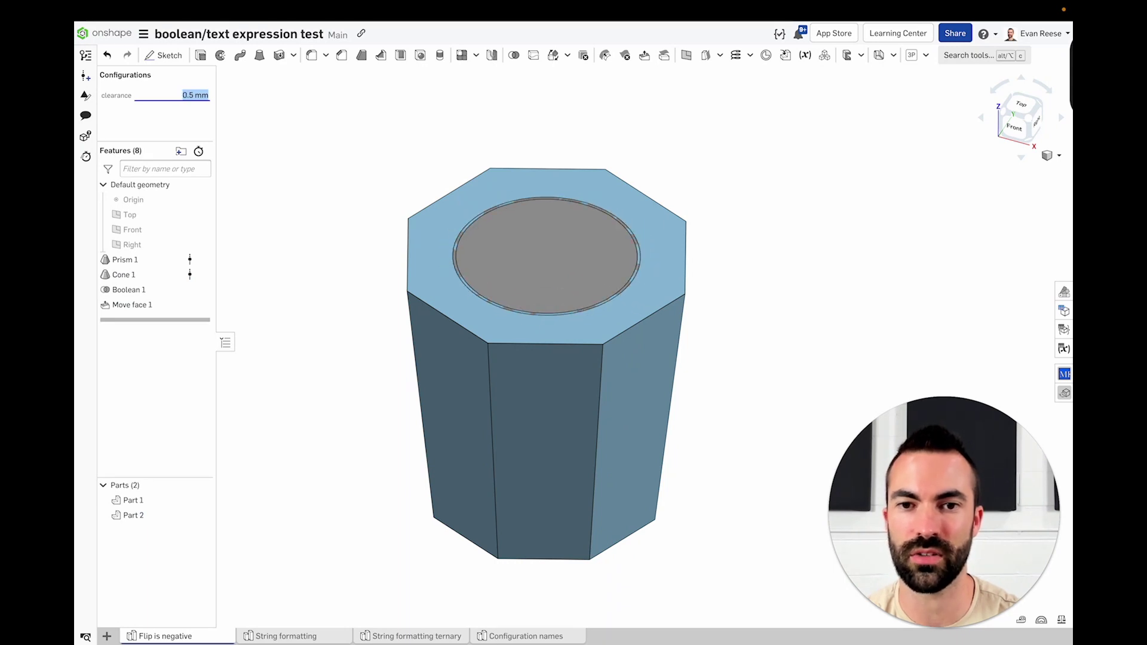
left_click(244, 127)
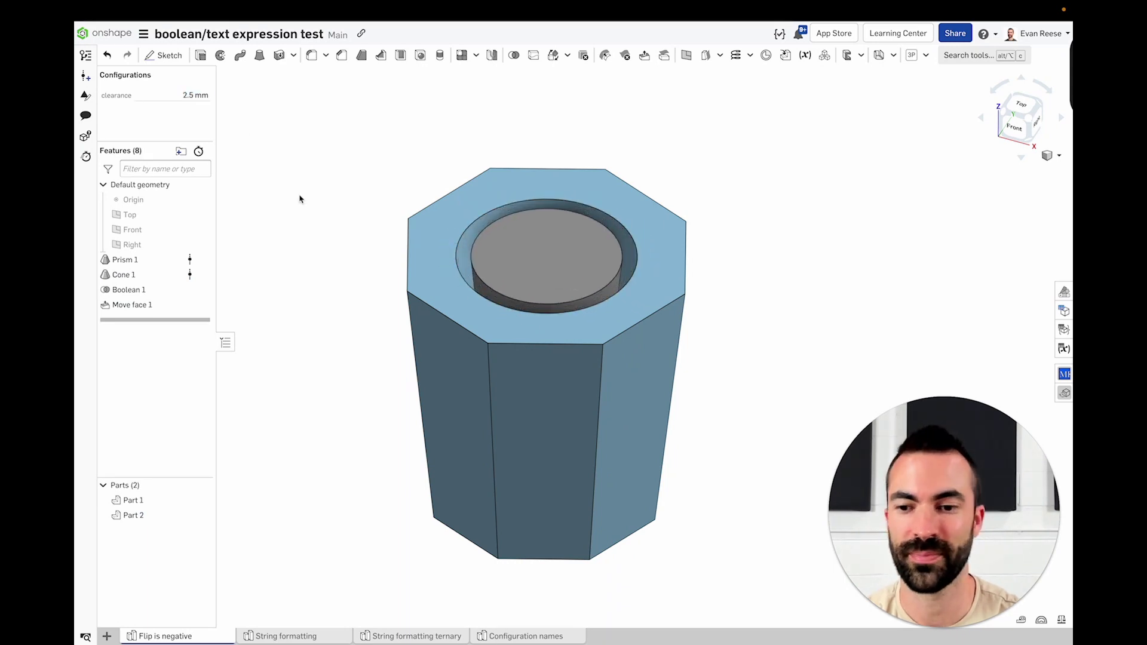
left_click(298, 635)
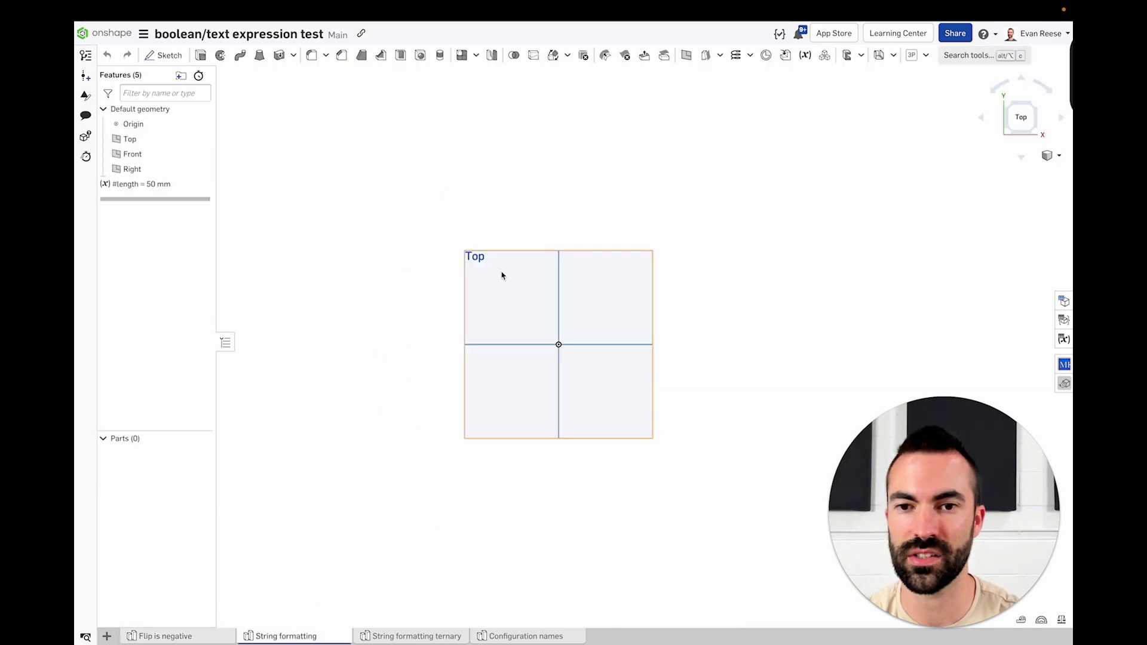
Place a text box above the origin in a new sketch on the Top plane.
left_click(502, 275)
key("shift+s")
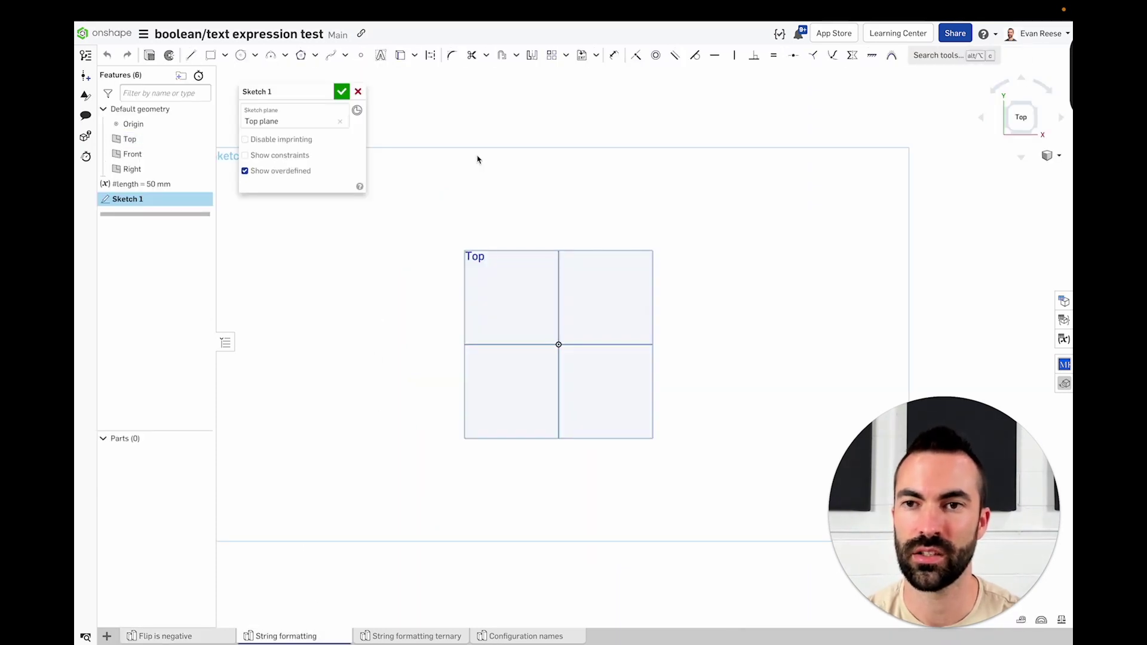
left_click(385, 63)
left_click(448, 265)
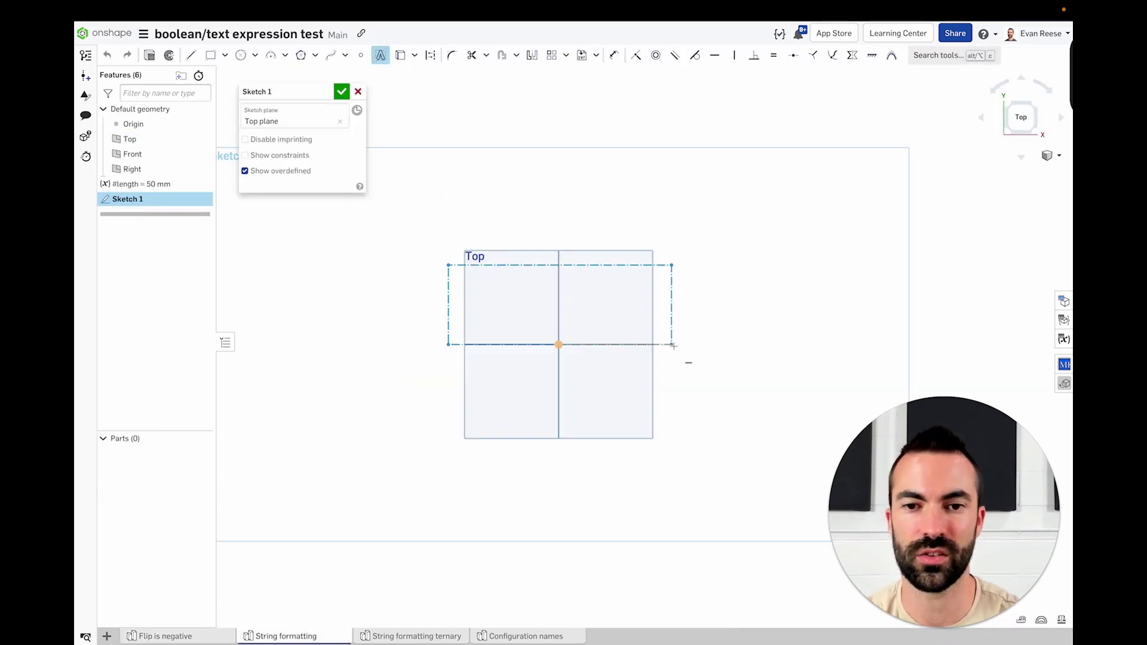
left_click(688, 295)
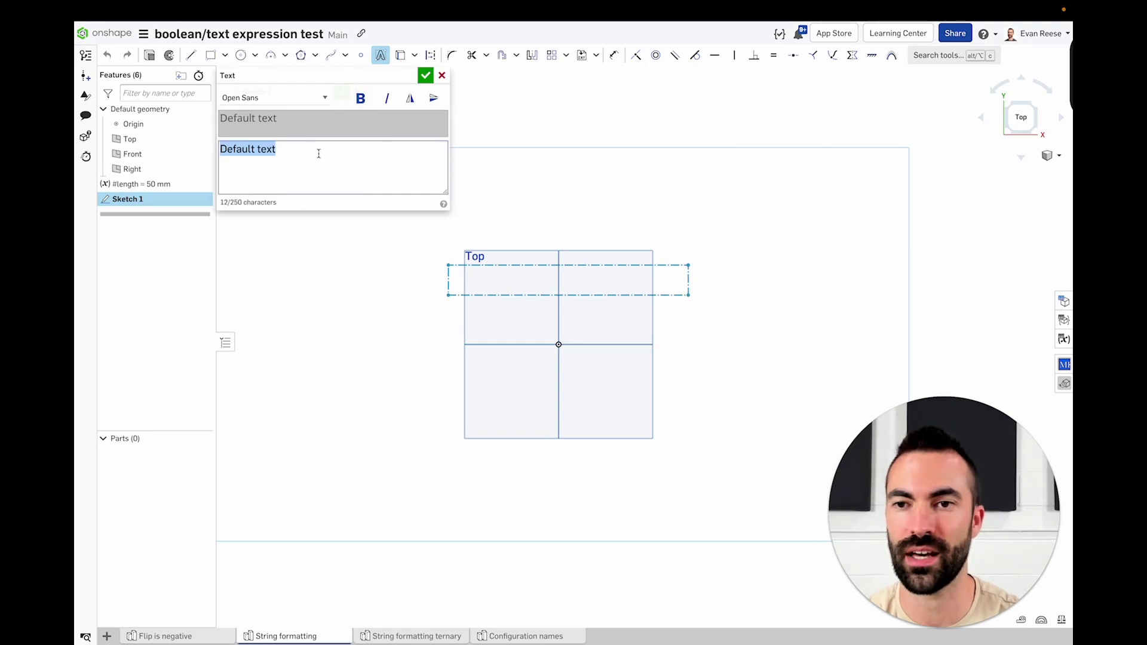
Switch the text to expression mode, delete 'Default text' and start typing "Length is " ~ le.
key("=")
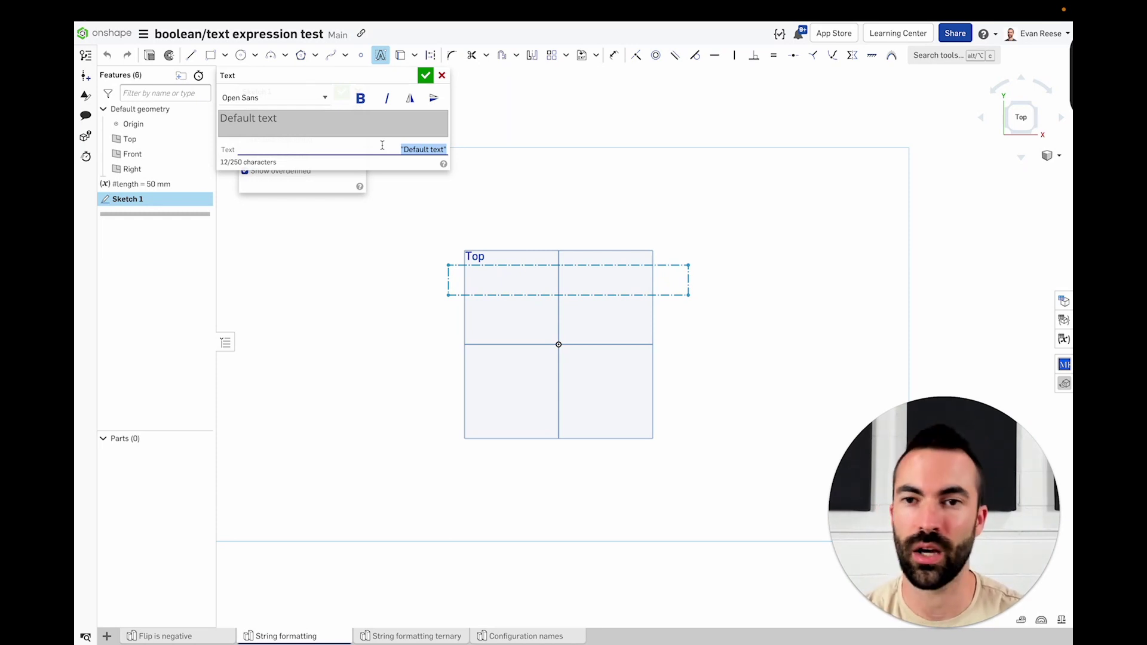
left_click(401, 149)
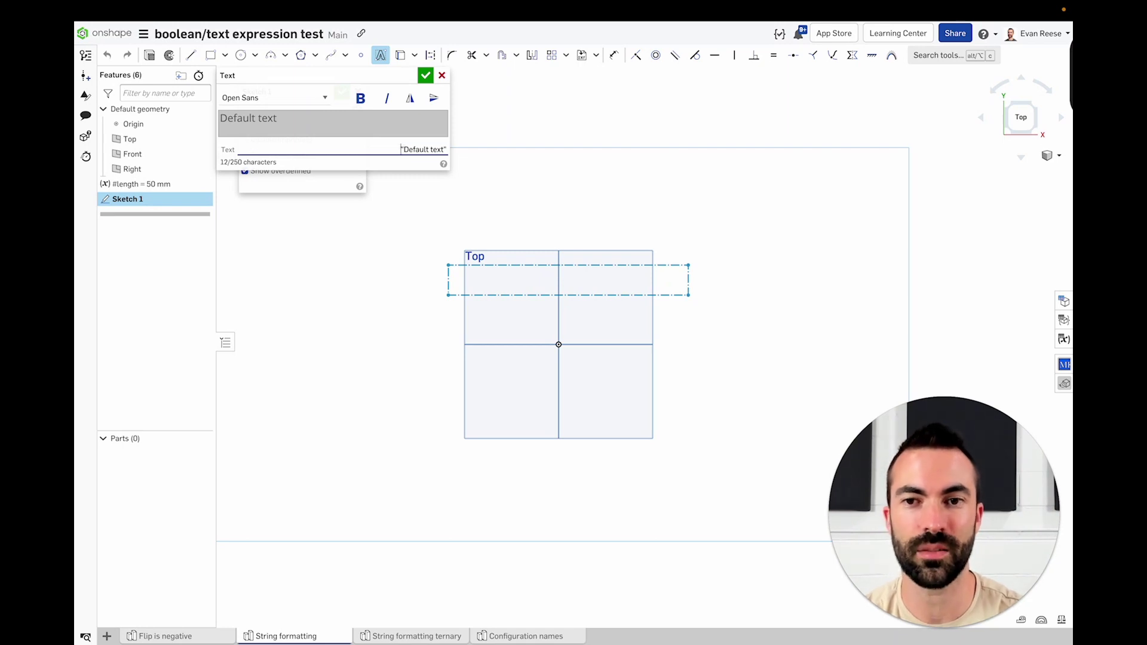
key("ctrl+a")
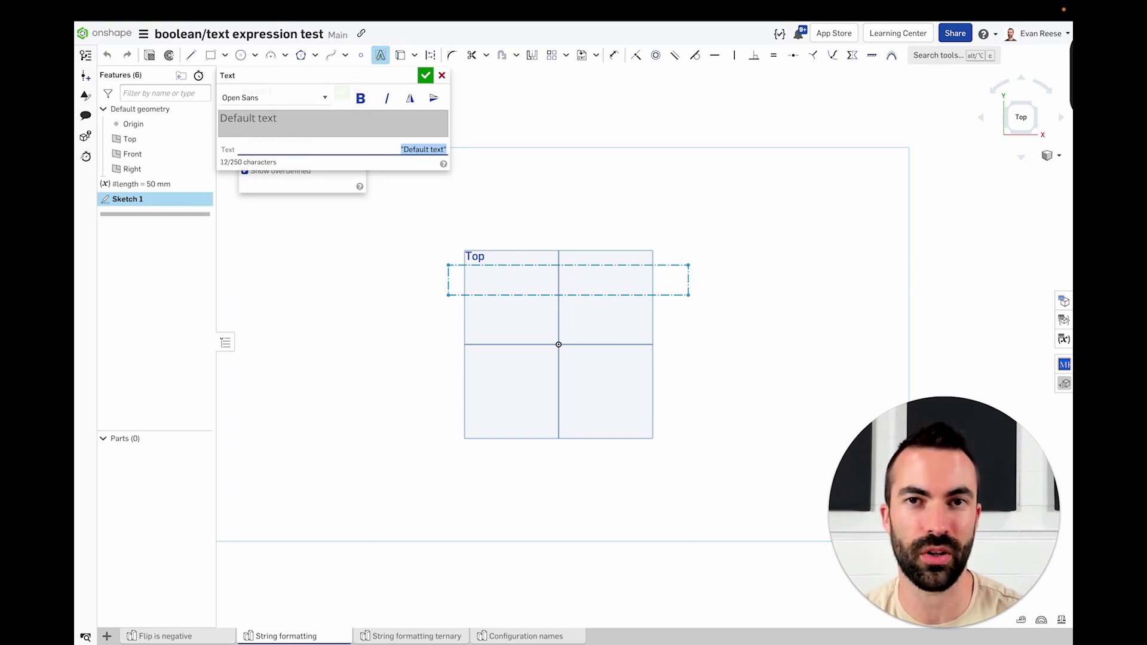
left_click(402, 149)
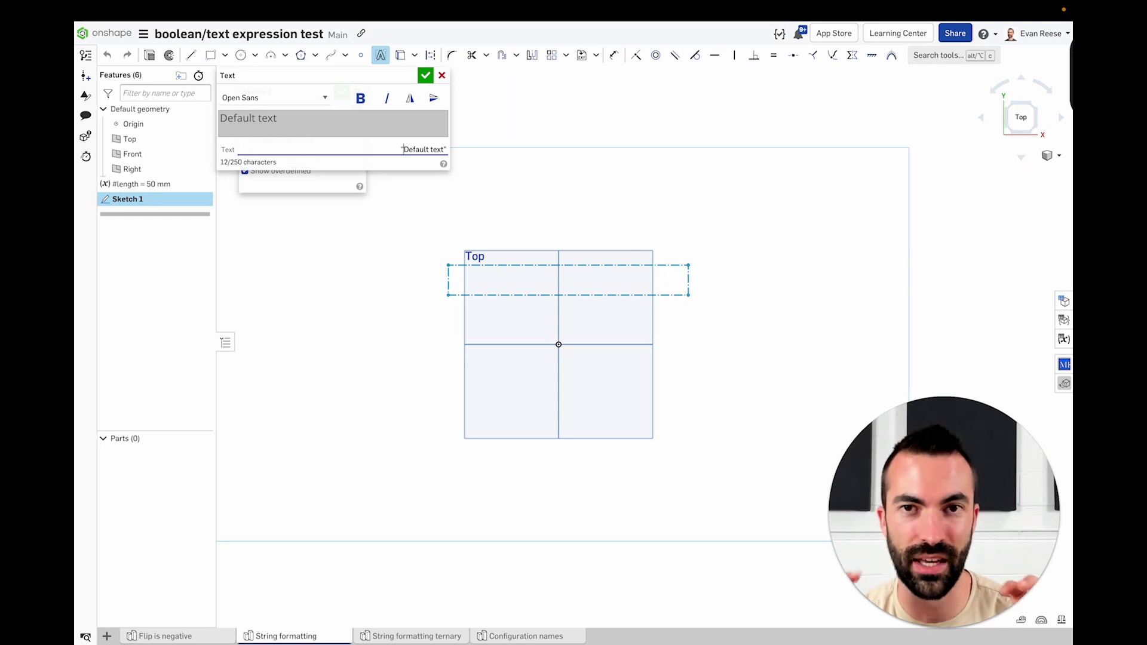
key("ctrl+a")
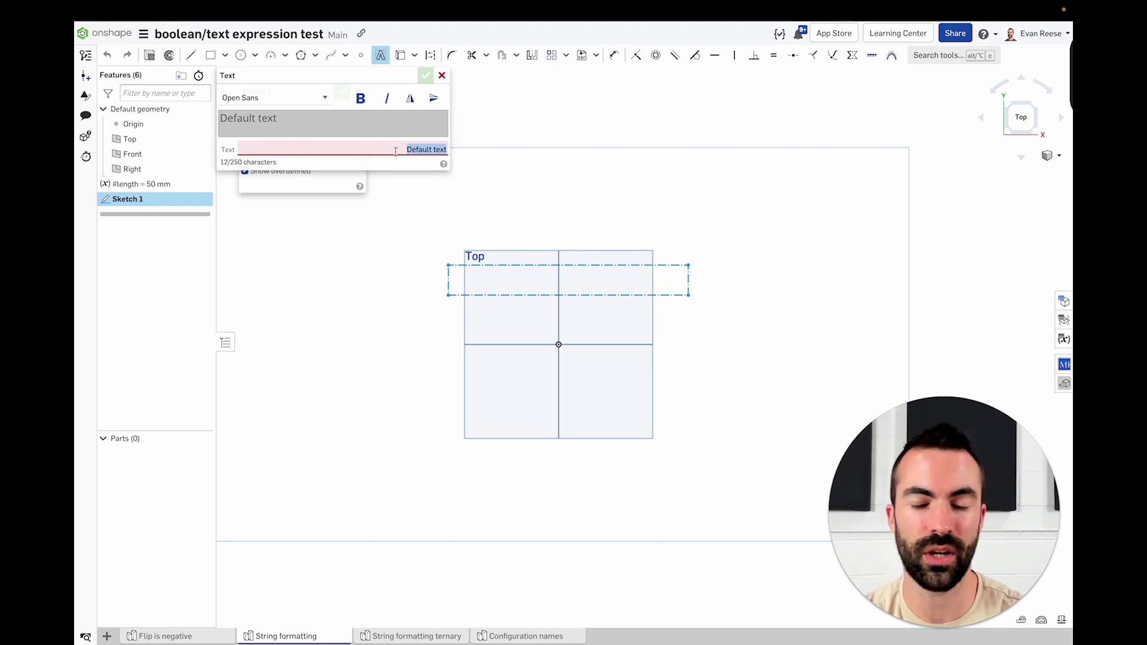
key("BackSpace")
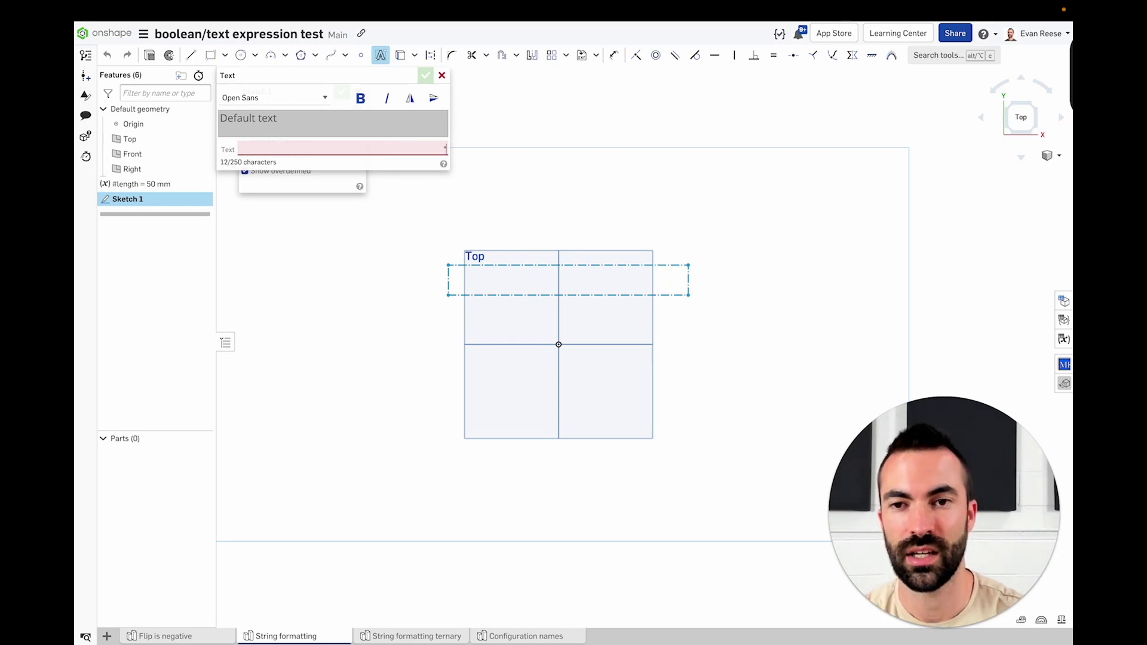
type("\"Length is")
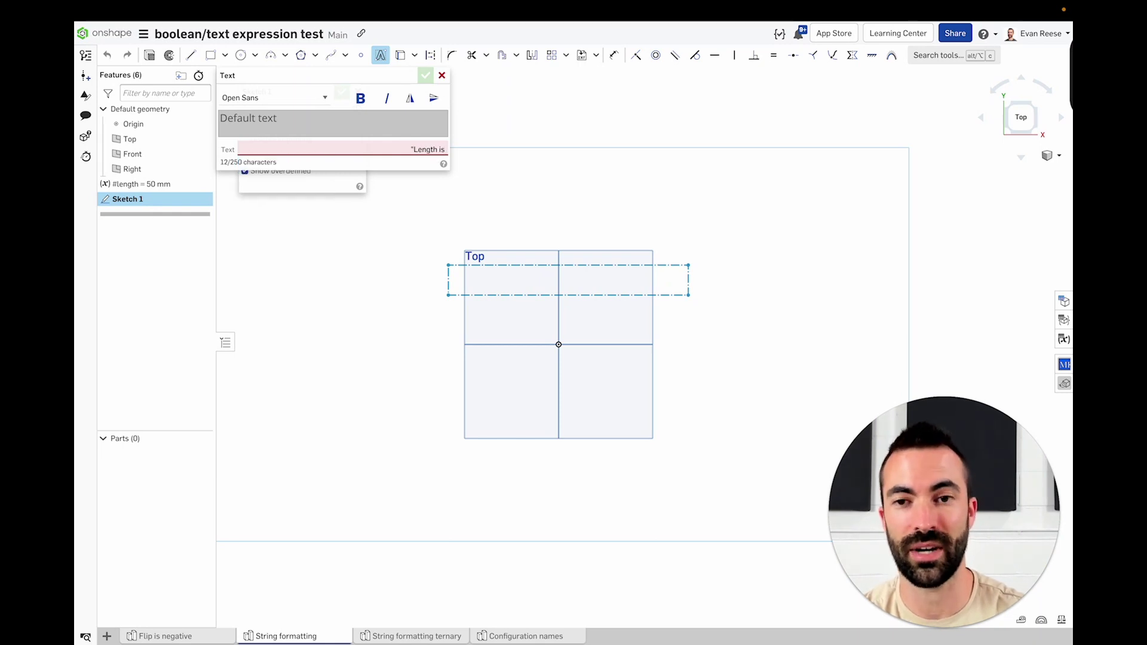
type(" \"")
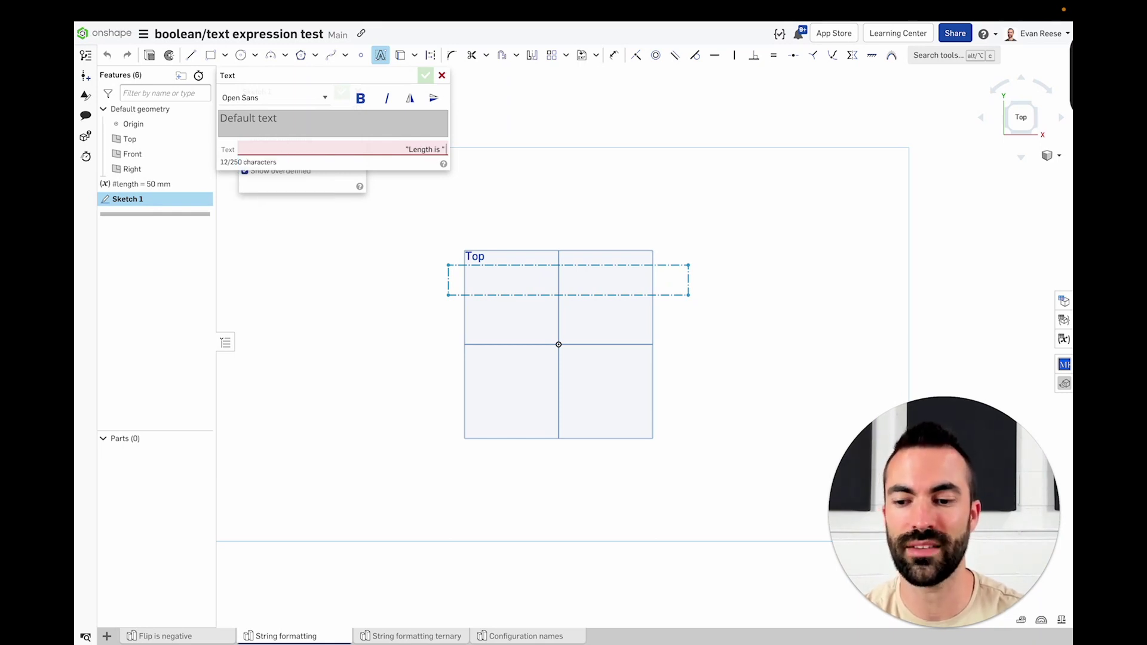
type(" ~")
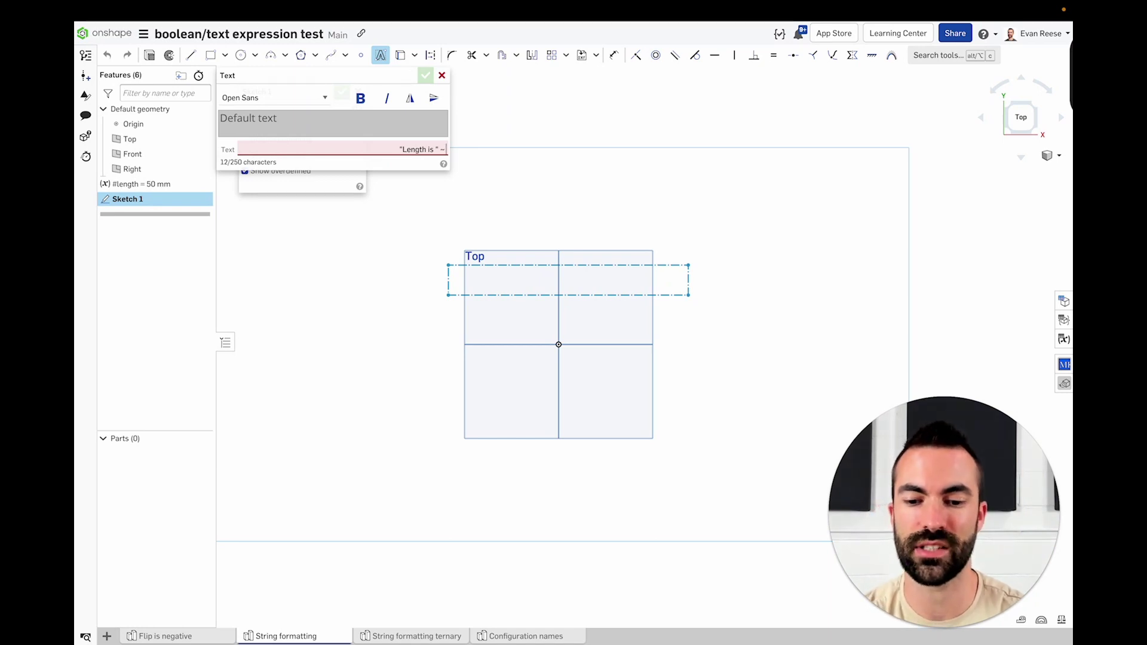
type(" le")
Complete the expression "Length is " ~ #length, evaluate it and confirm the text.
key("Return")
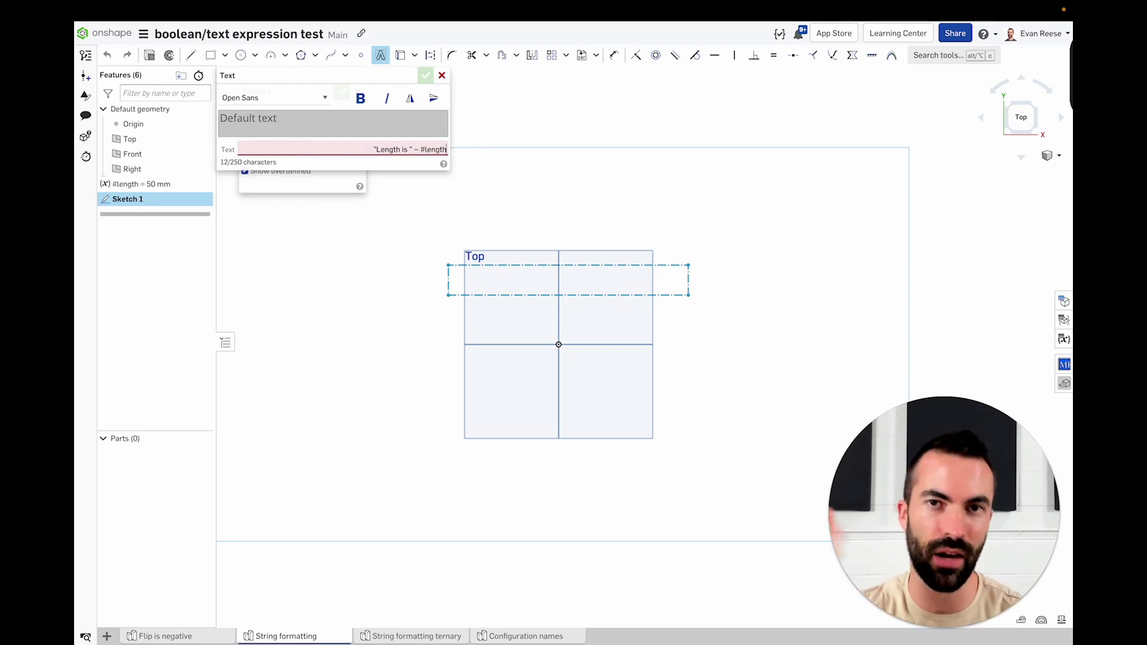
key("Return")
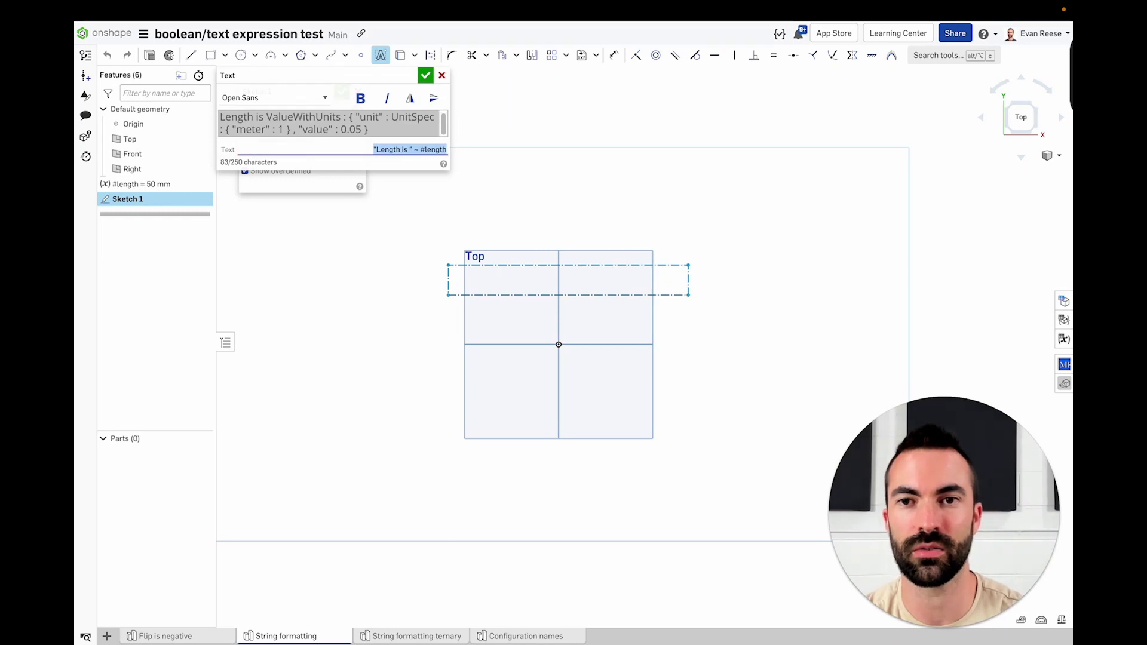
left_click(424, 75)
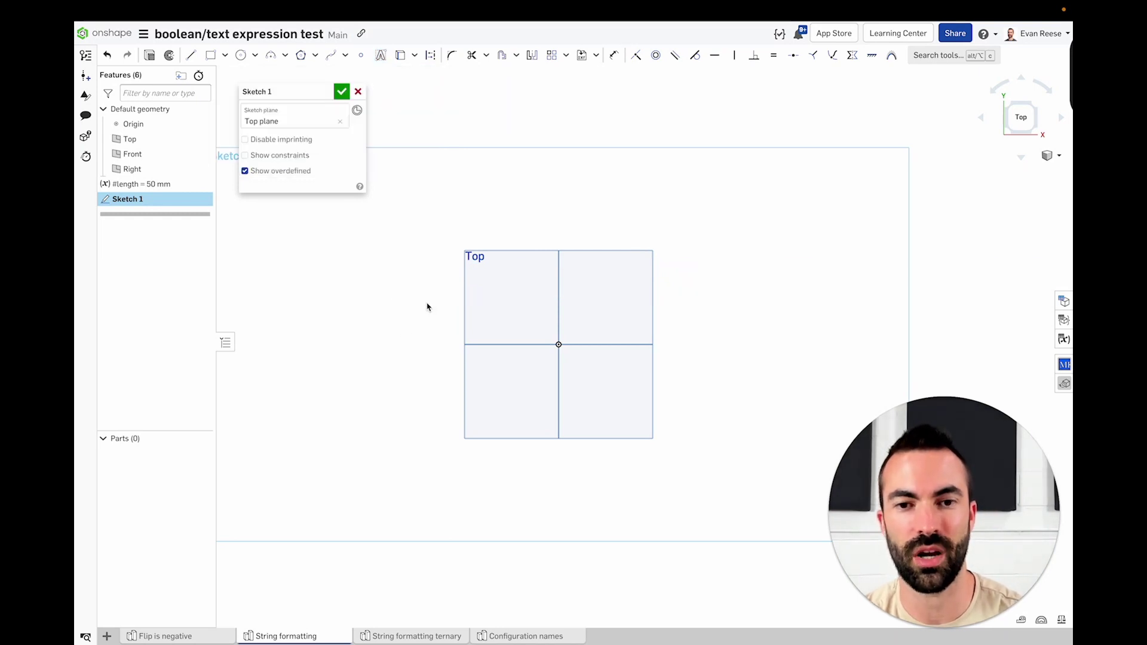
scroll(446, 297, "down", 3)
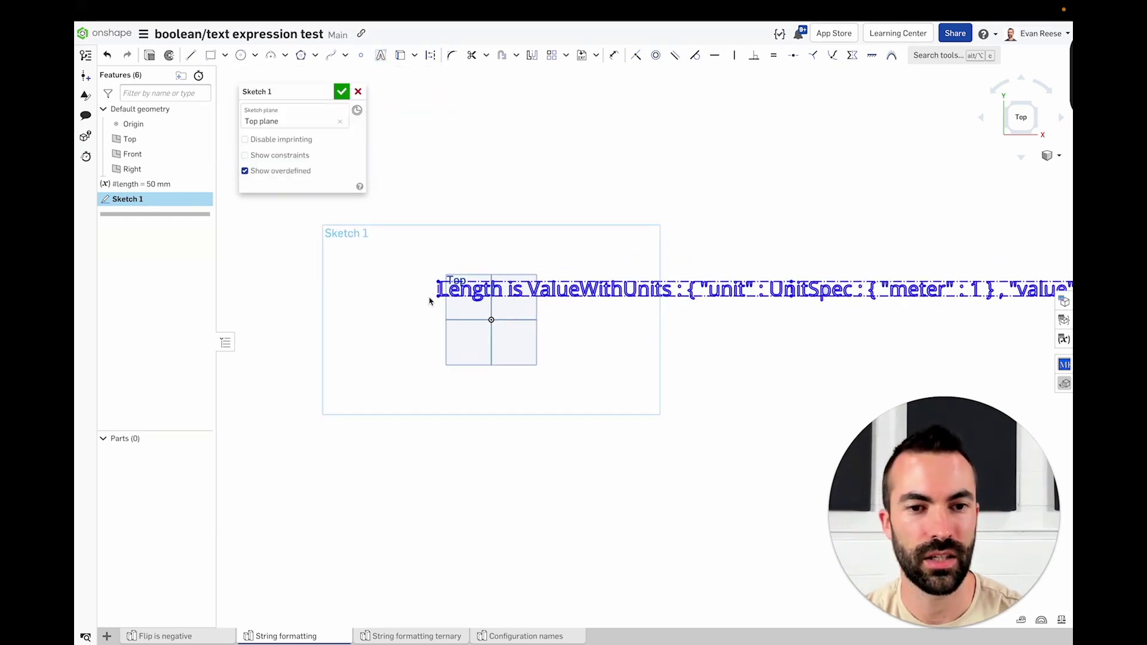
mouse_move(430, 300)
middle_mouse_down()
mouse_move(268, 324)
mouse_move(290, 320)
middle_mouse_up()
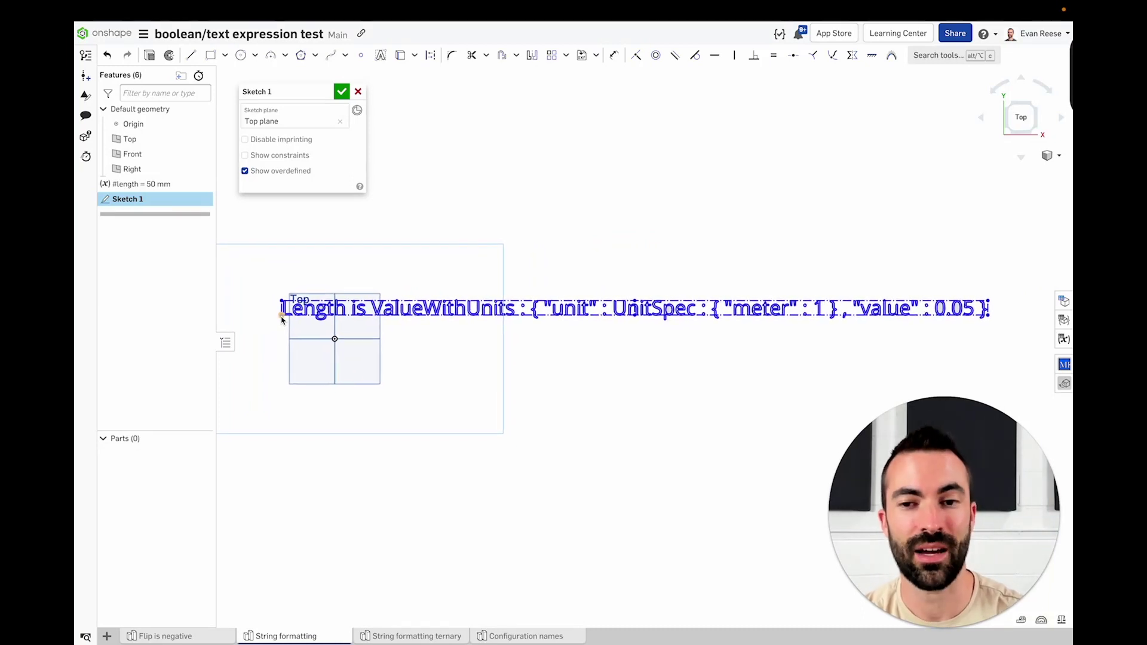
left_click(909, 321)
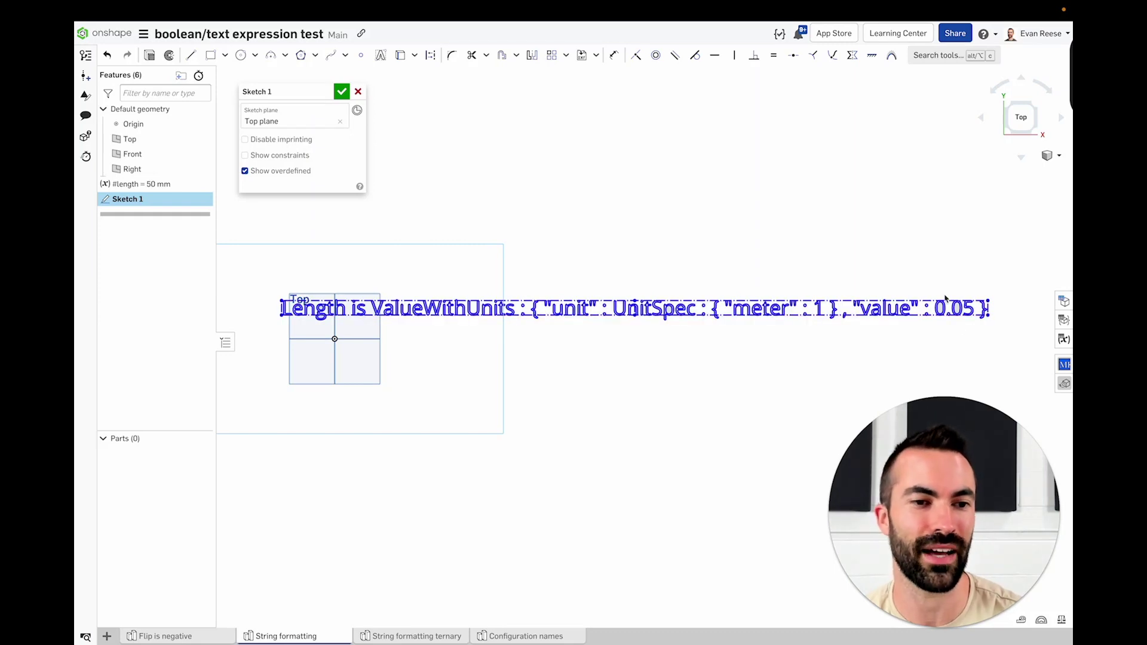
left_click(979, 318)
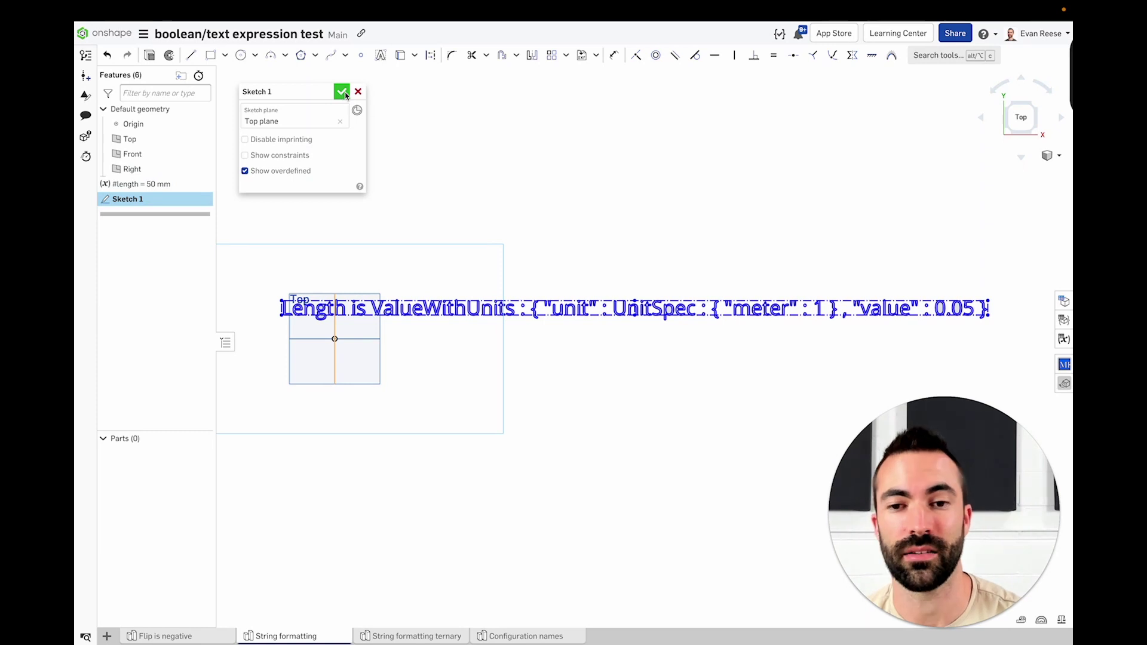
Edit the sketch text, replacing "Length is " ~ #length with toString(#length).
right_click(461, 306)
left_click(498, 311)
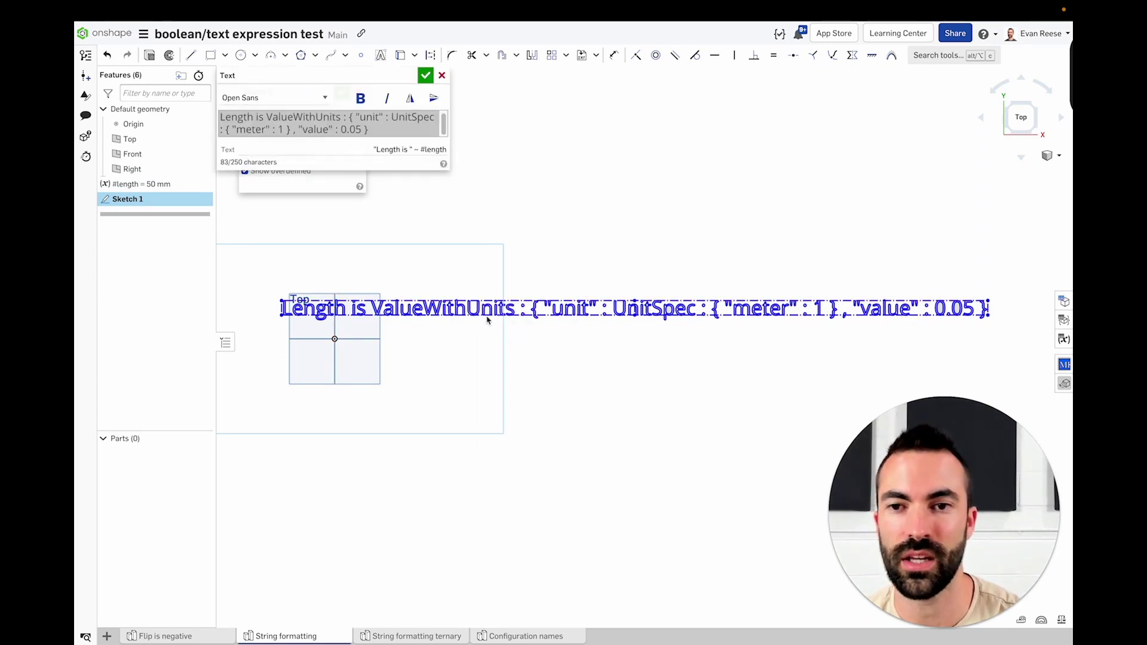
left_click(414, 148)
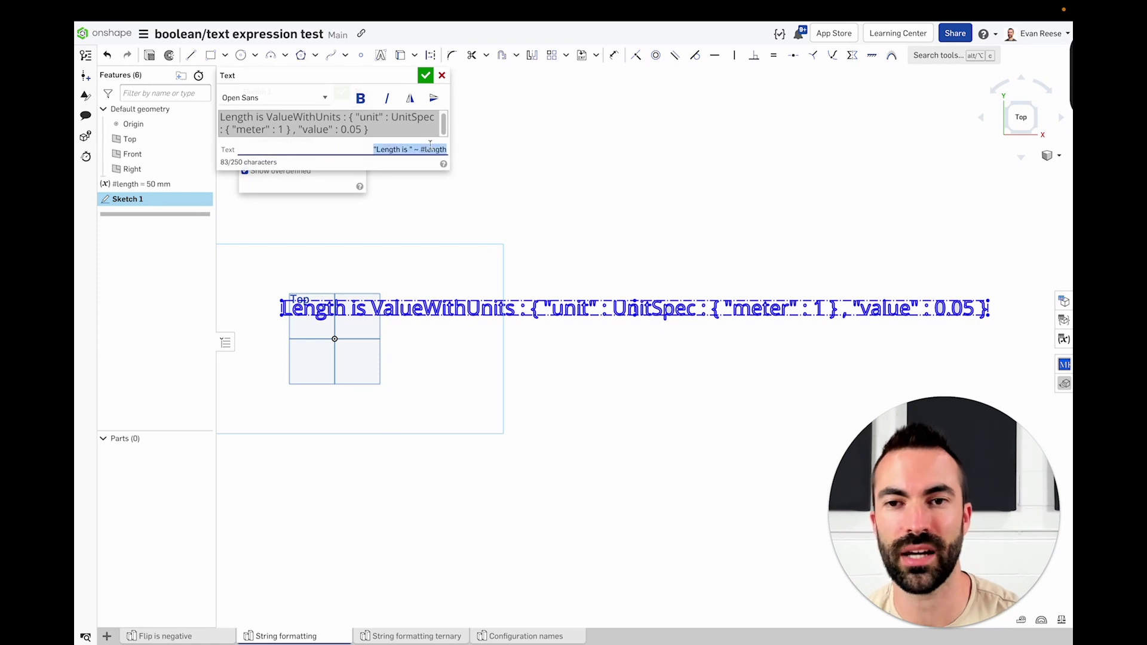
left_click(373, 149)
key("shift+Right")
key("shift+Right")
key("shift+Right")
key("shift+Right")
key("shift+Right")
key("shift+Right")
key("shift+Right")
key("shift+Right")
key("shift+Right")
key("shift+Right")
key("shift+Right")
key("shift+Right")
key("shift+Right")
key("shift+Right")
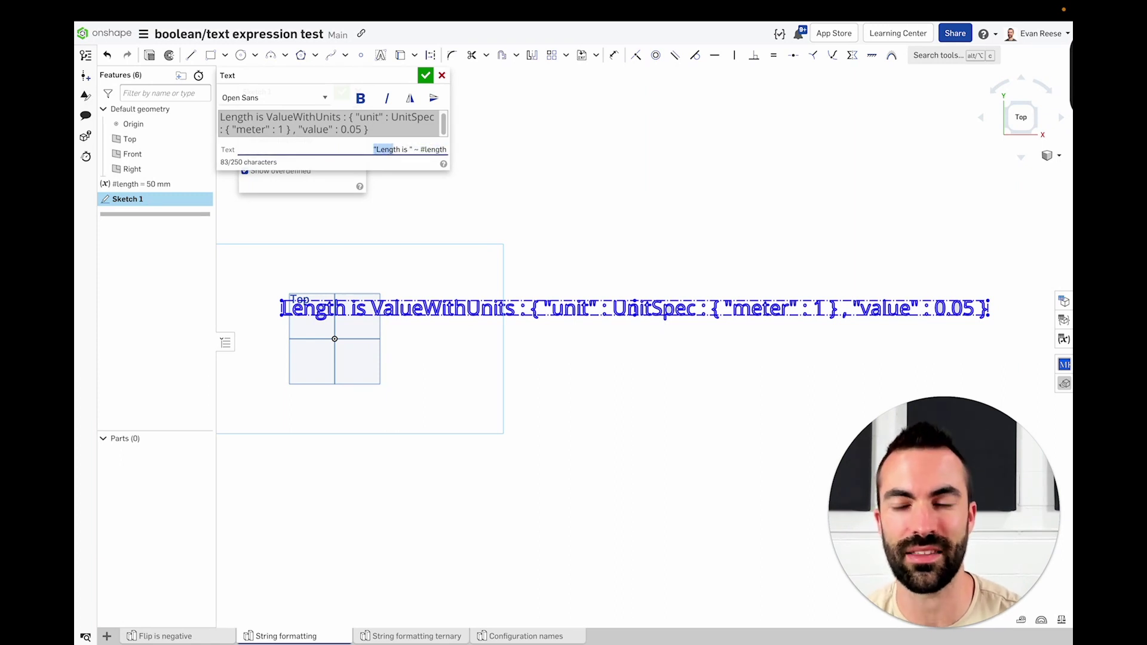
key("BackSpace")
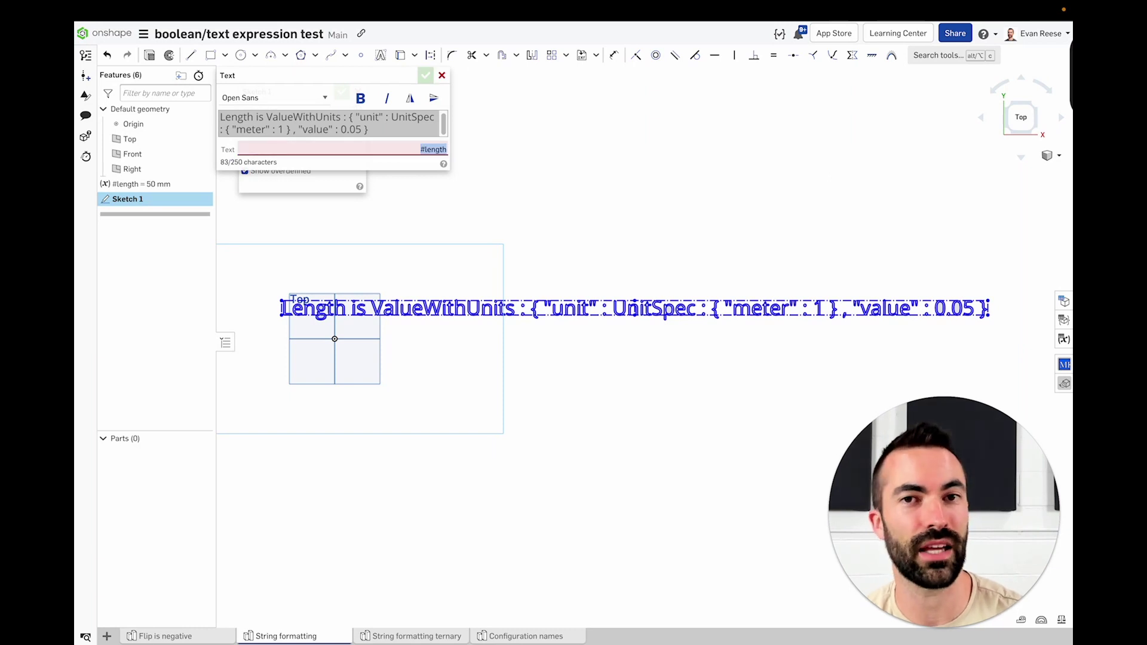
left_click(420, 150)
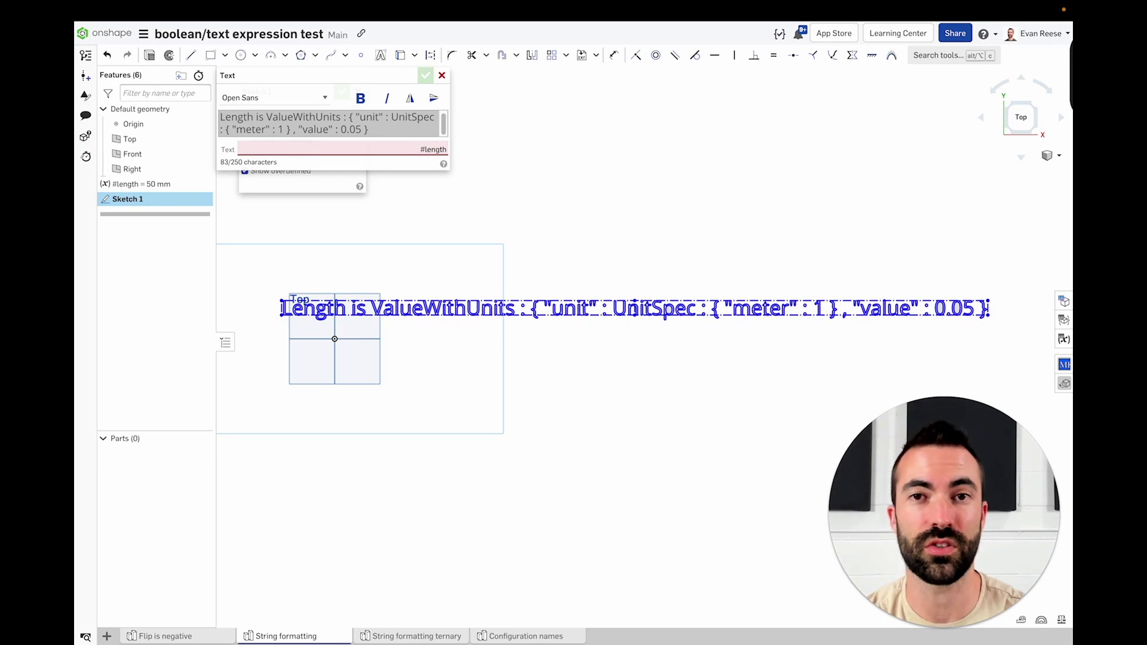
type("toString(#length")
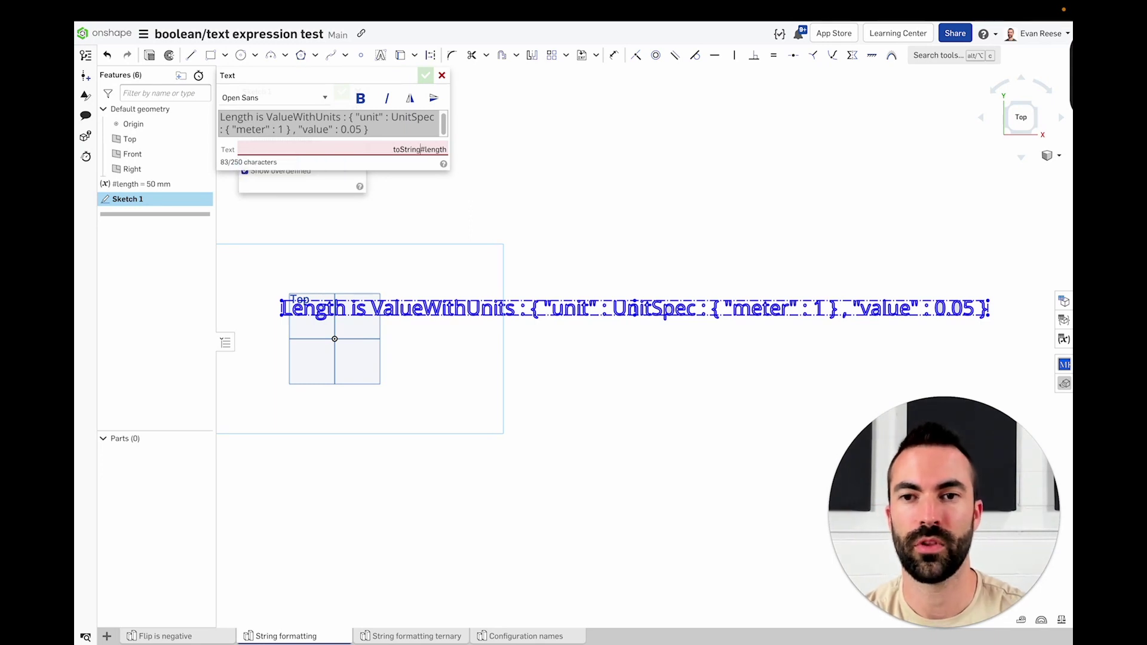
type(")")
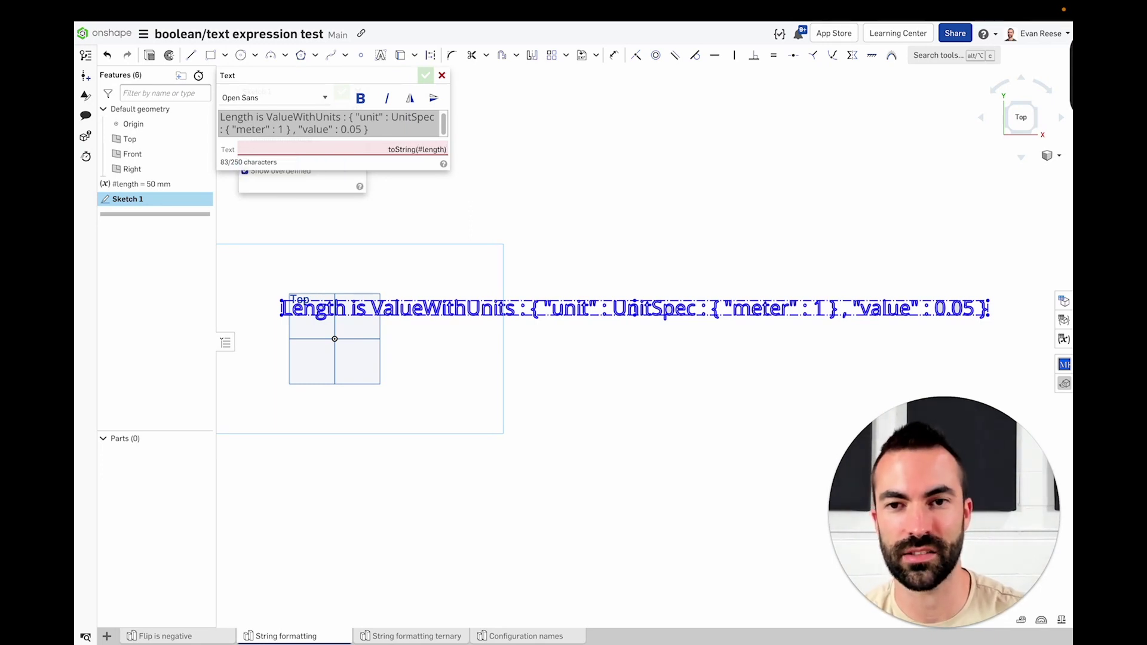
key("Return")
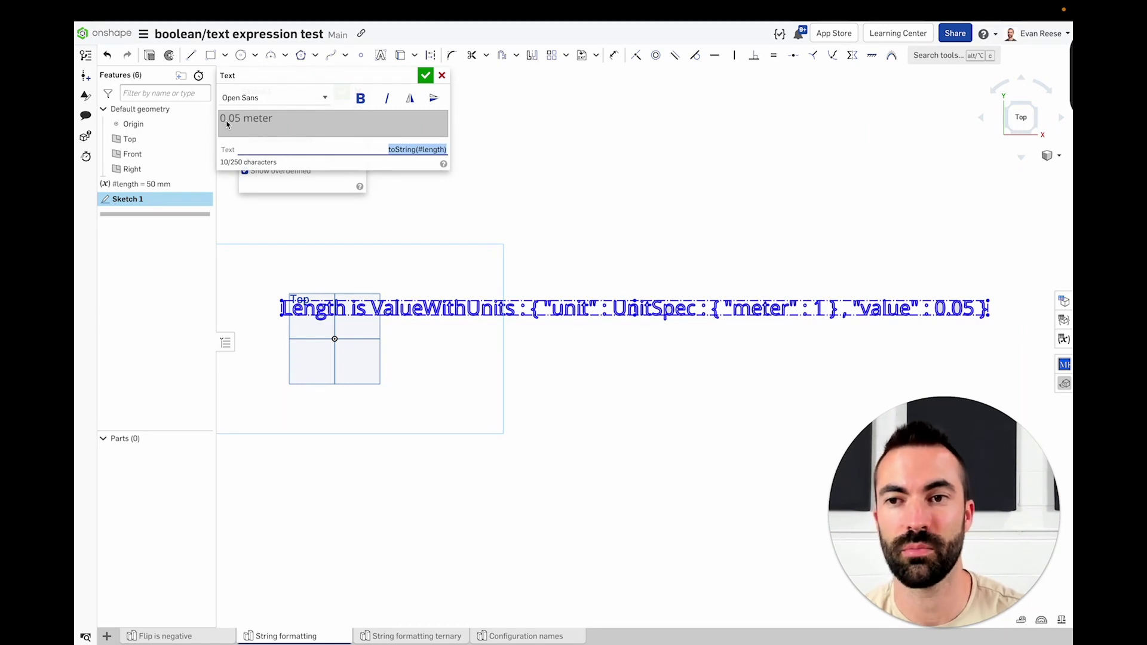
left_click(447, 149)
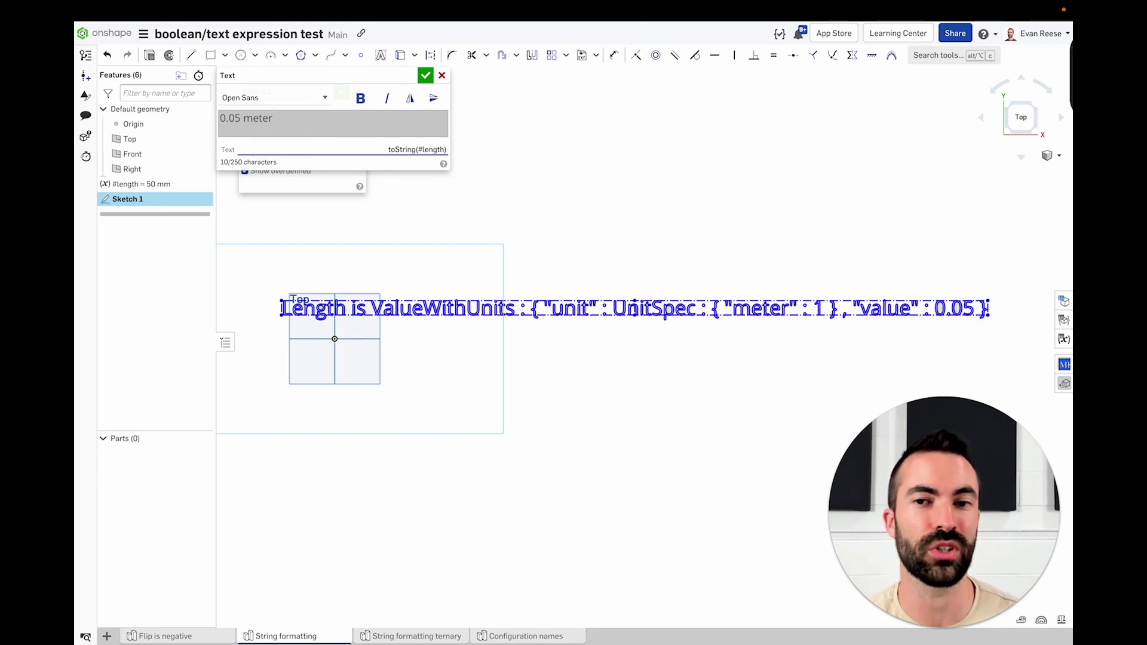
Change the expression to toString(#length/mm) so it previews 50 instead of 0.05 meter.
type("/")
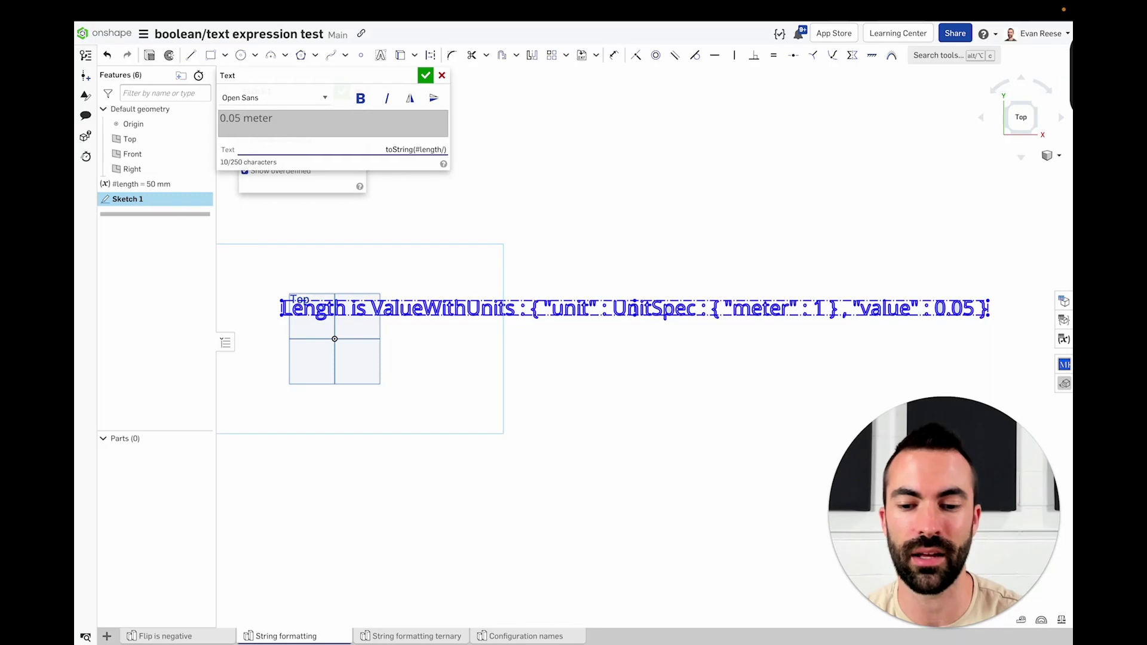
type("meter")
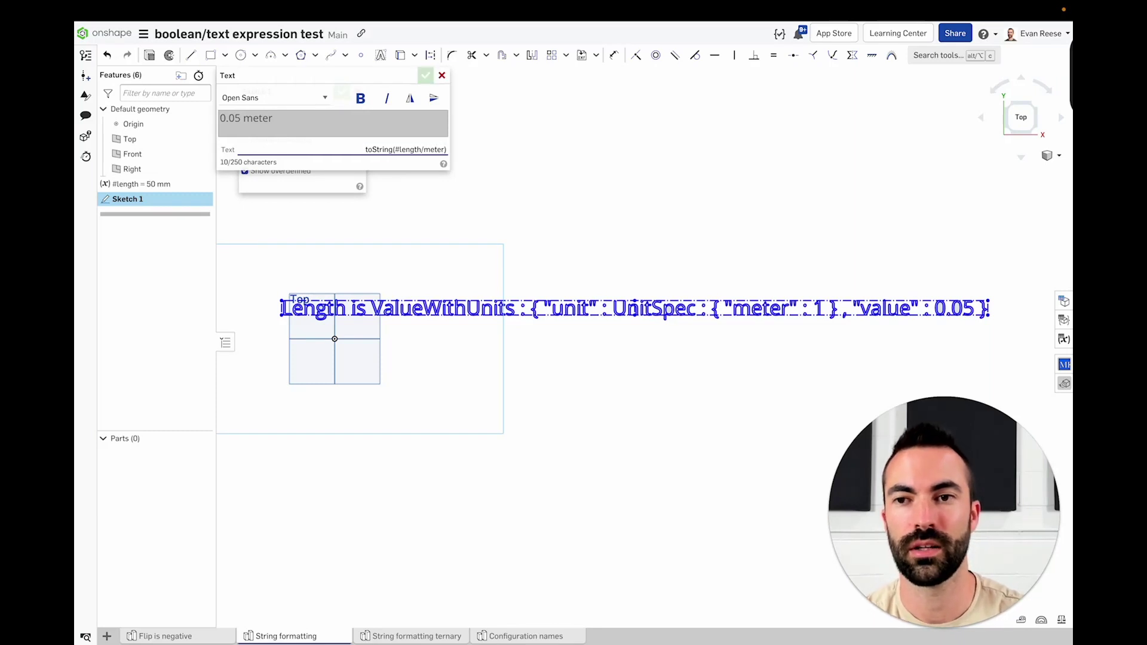
key("Return")
key("Right")
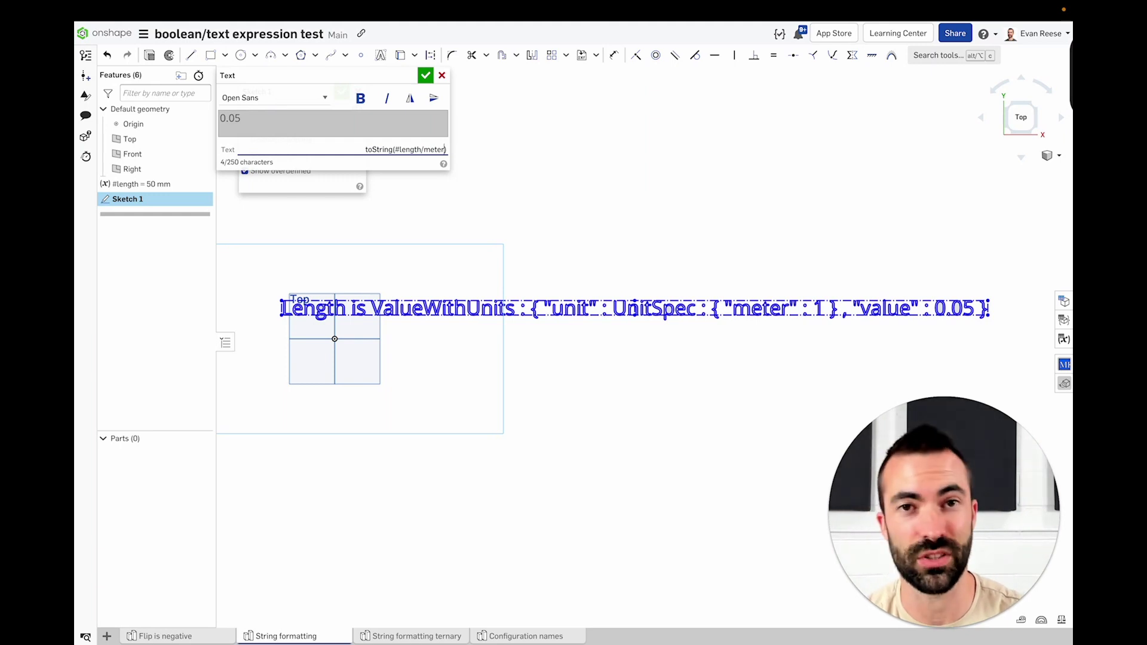
key("BackSpace")
key("BackSpace")
key("BackSpace")
key("BackSpace")
key("BackSpace")
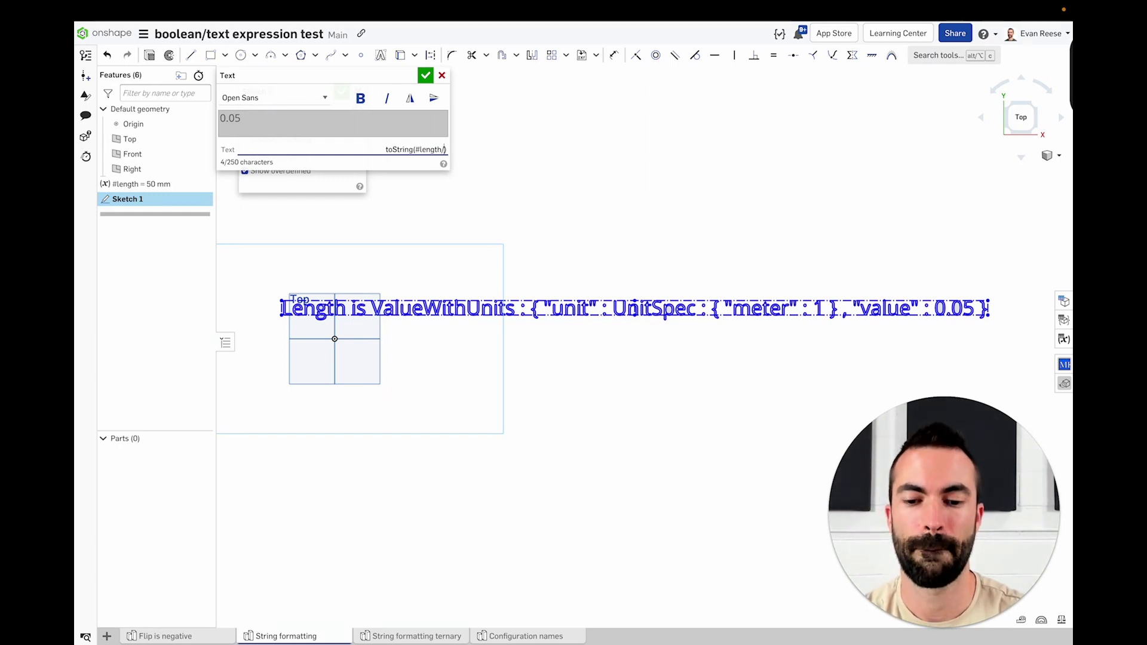
type("mm")
key("Return")
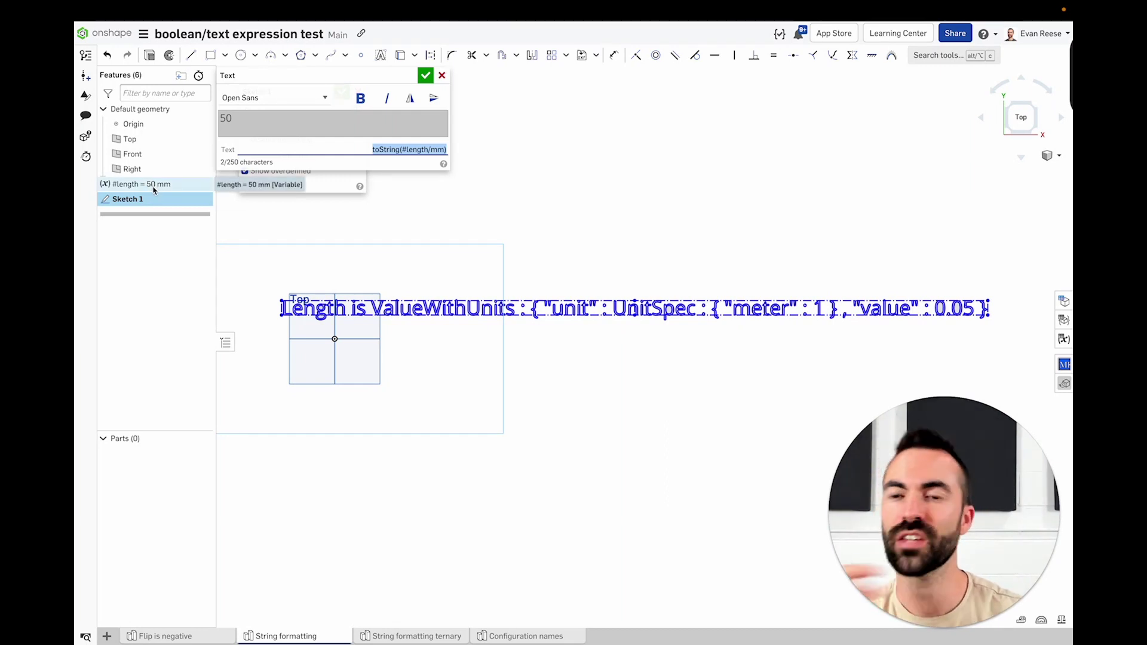
left_click(371, 151)
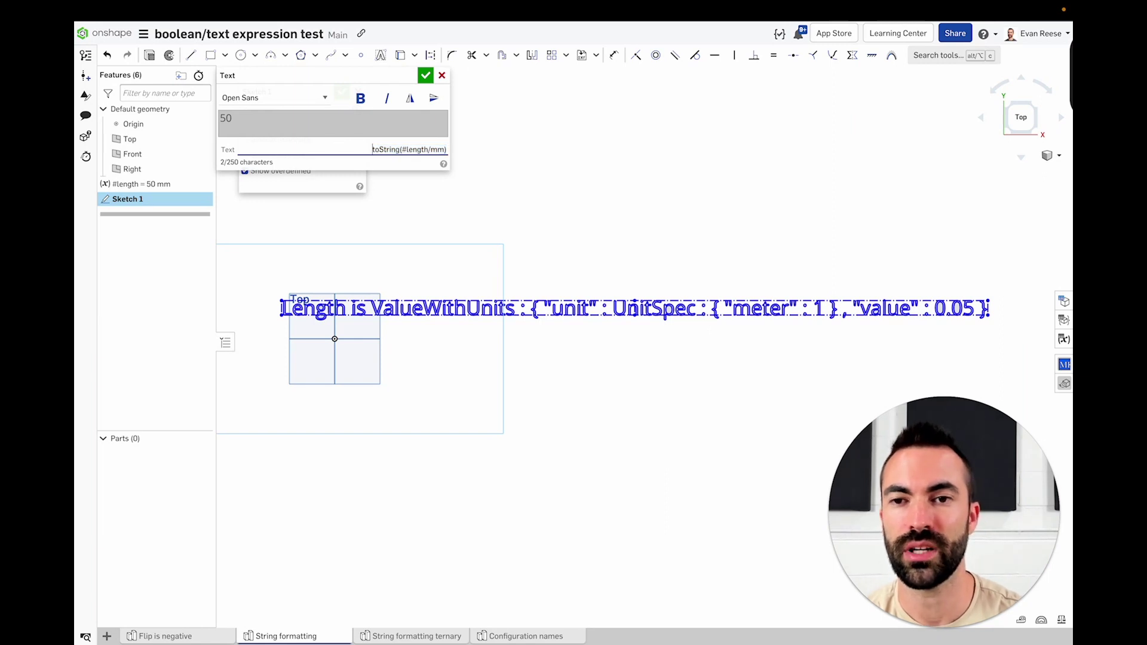
Rewrite the text expression as "Length is " ~ #length/mm ~ " mm".
left_click_drag(373, 150, 399, 150)
key("Delete")
key("Delete")
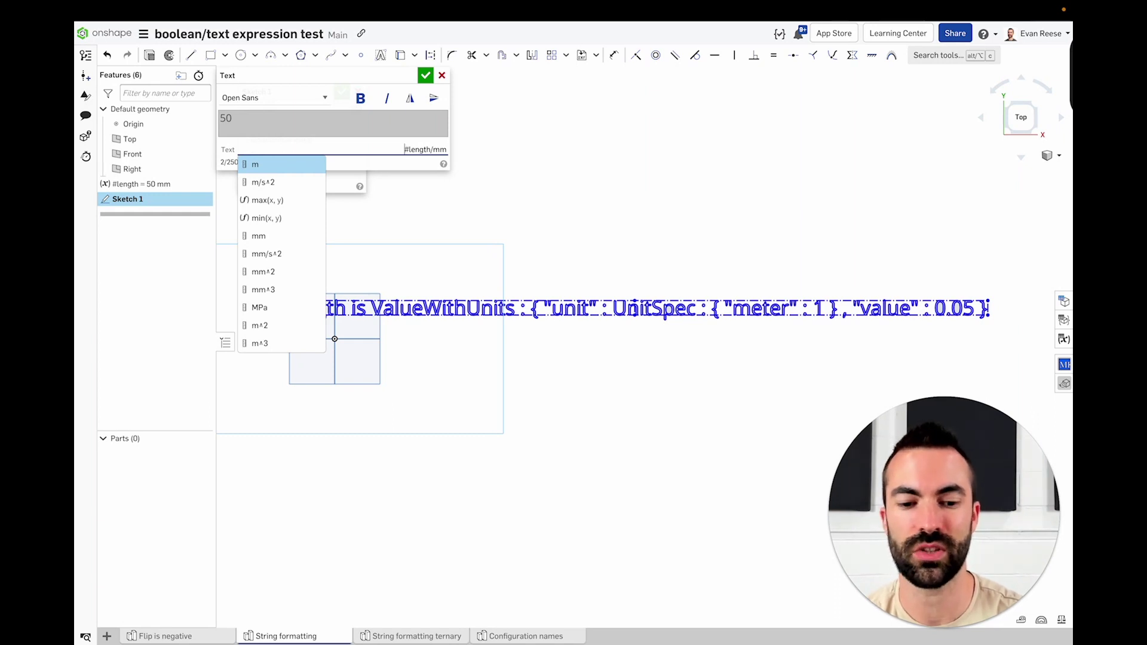
type("\"Length is")
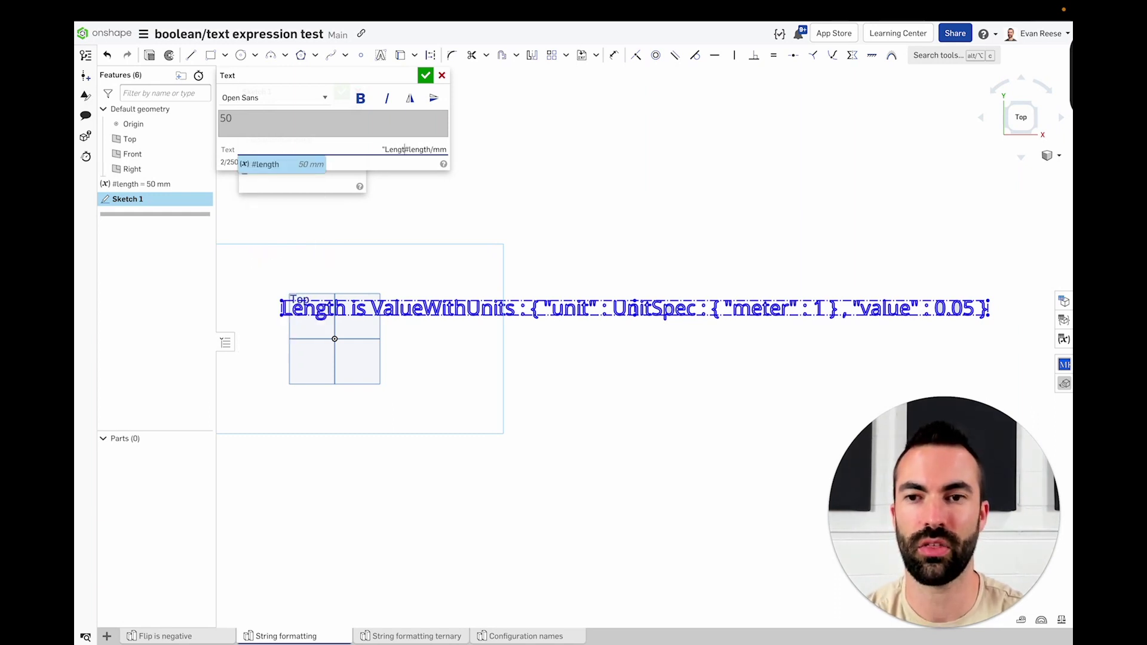
type(" \" ~")
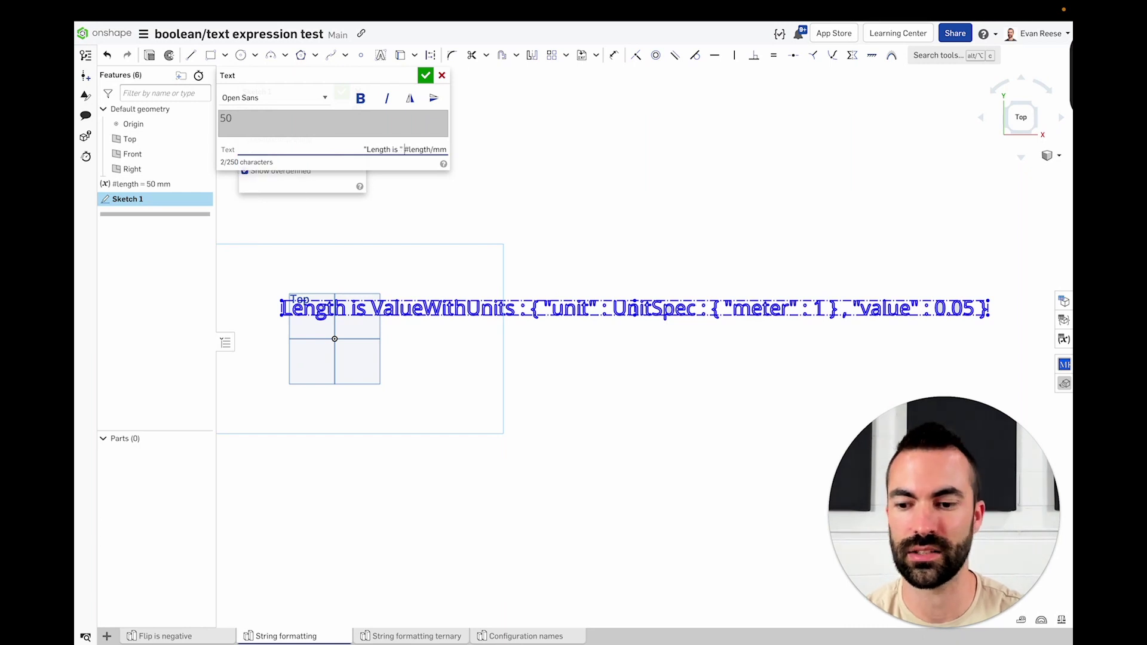
key("Return")
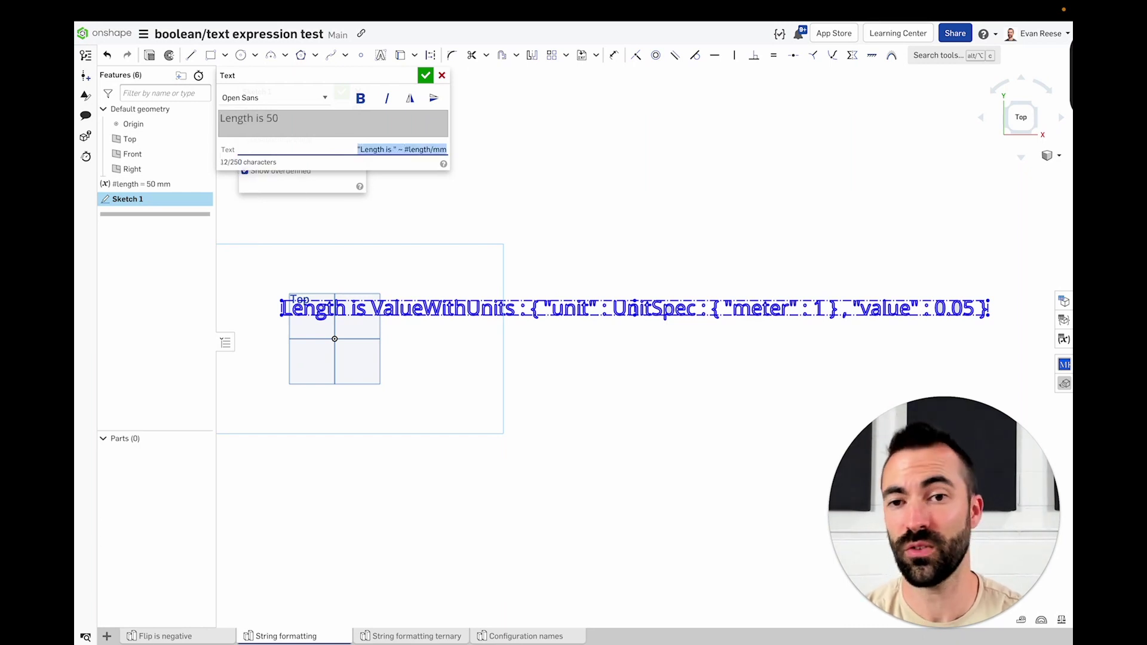
left_click(447, 150)
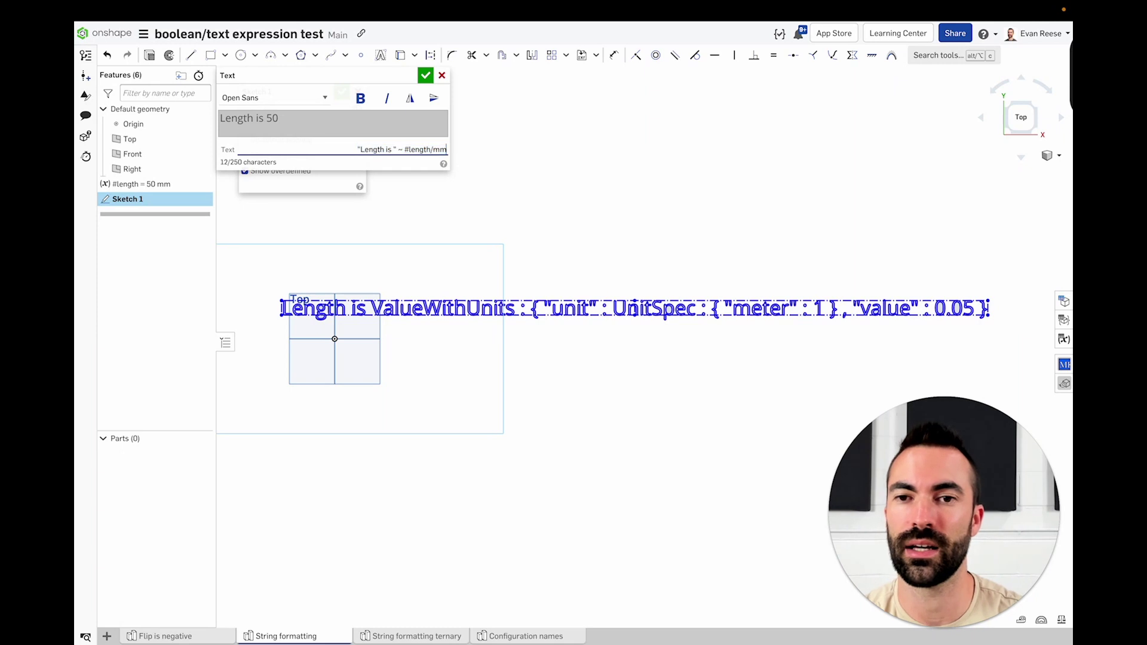
key("BackSpace")
key("BackSpace")
key("BackSpace")
key("BackSpace")
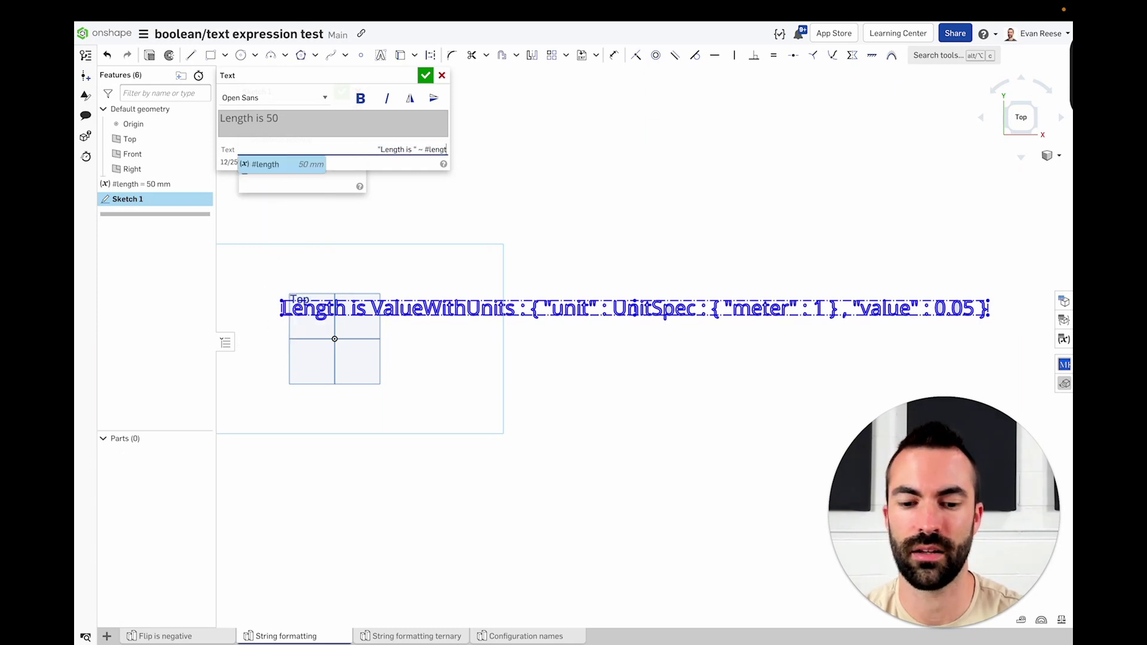
type("h")
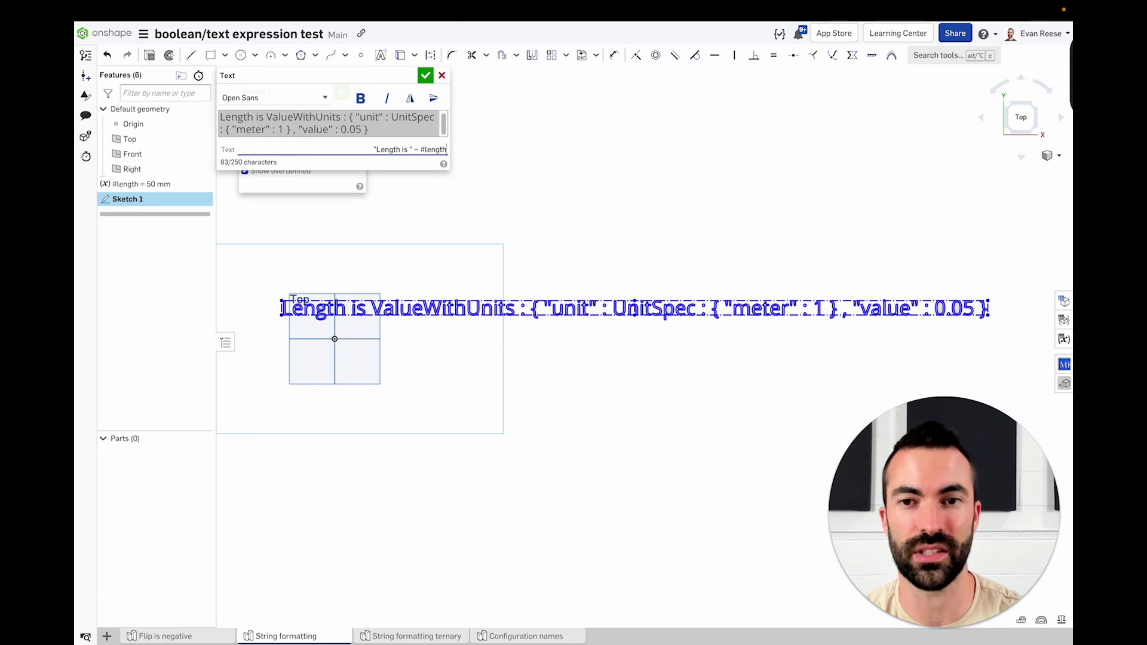
type("/mm")
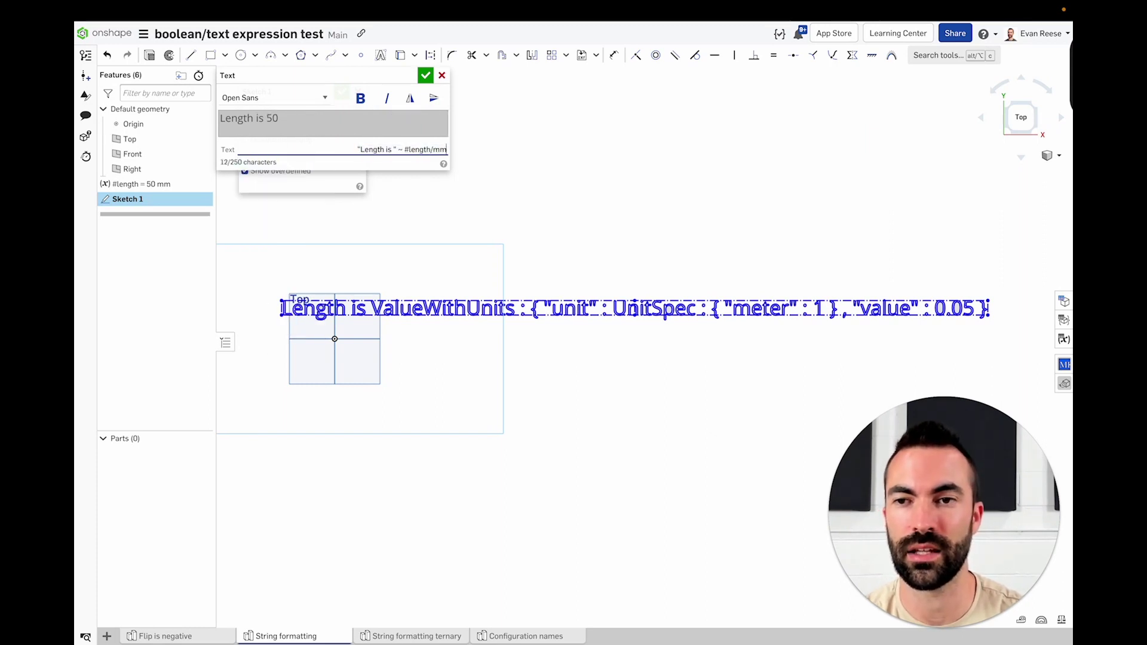
type("~")
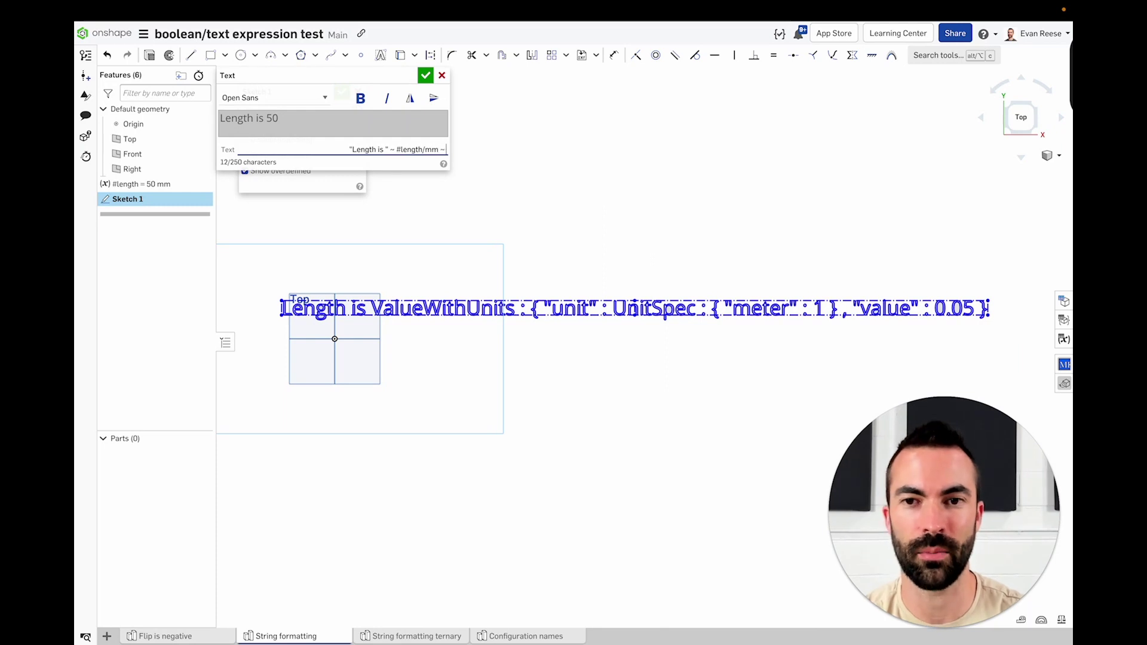
type(" \" mm\"")
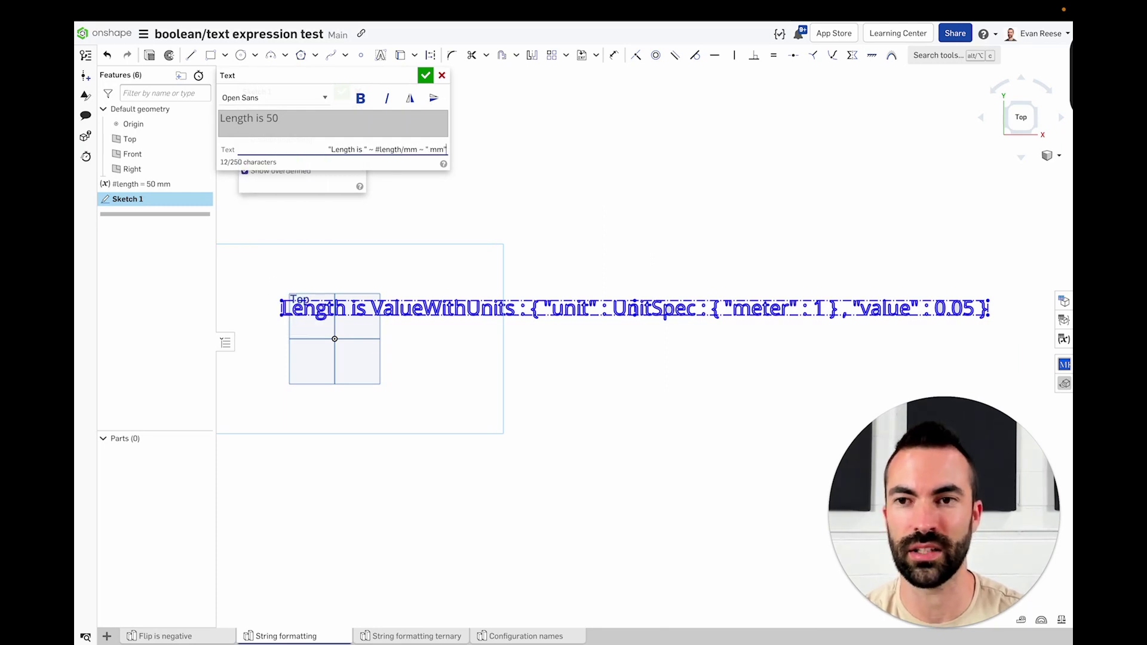
key("Return")
Confirm the 'Length is 50 mm' text and close Sketch 1.
left_click(425, 75)
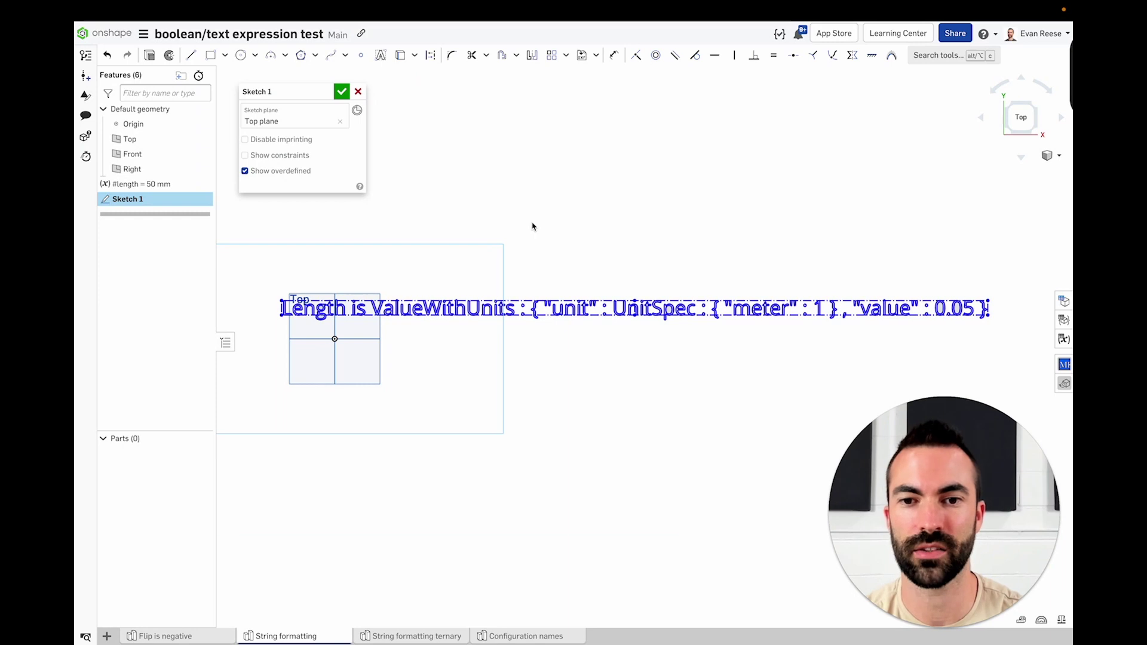
middle_click_drag(366, 258, 512, 243)
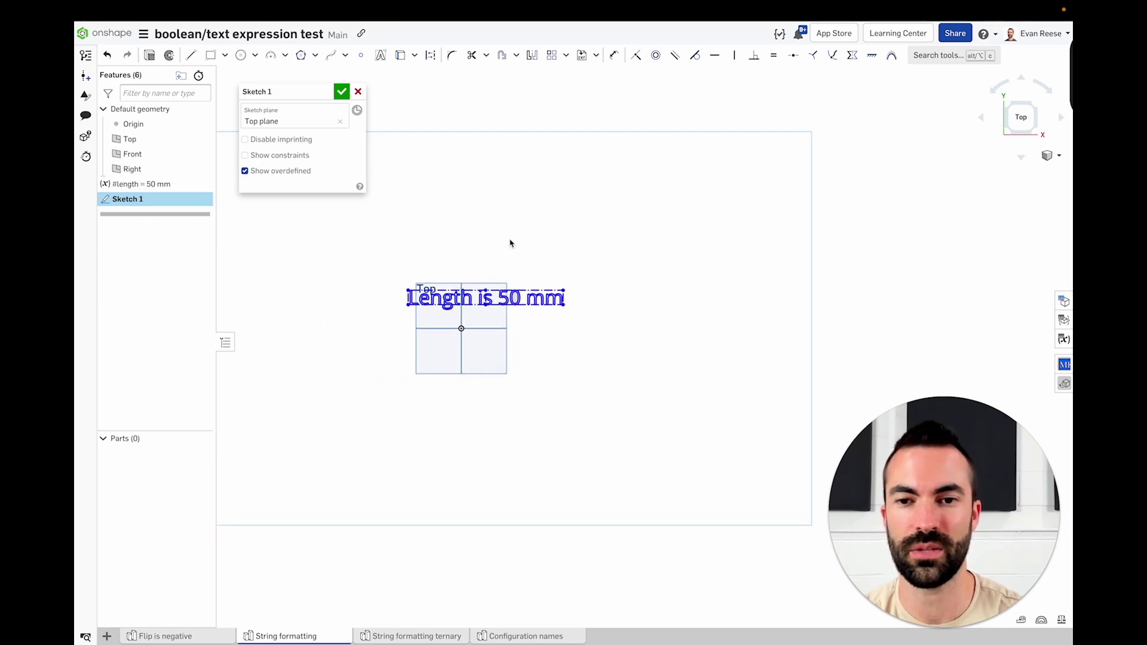
left_click(346, 96)
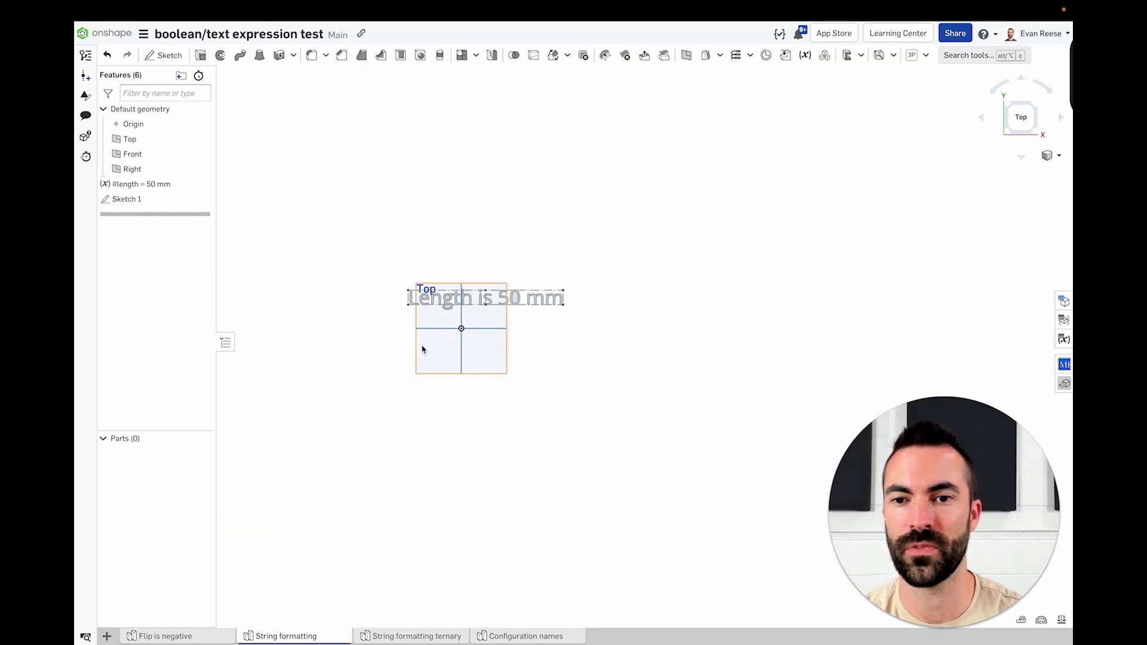
Draw a long sloped line in a new Top-plane sketch, Sketch 2.
left_click(431, 370)
key("shift+s")
left_click(190, 54)
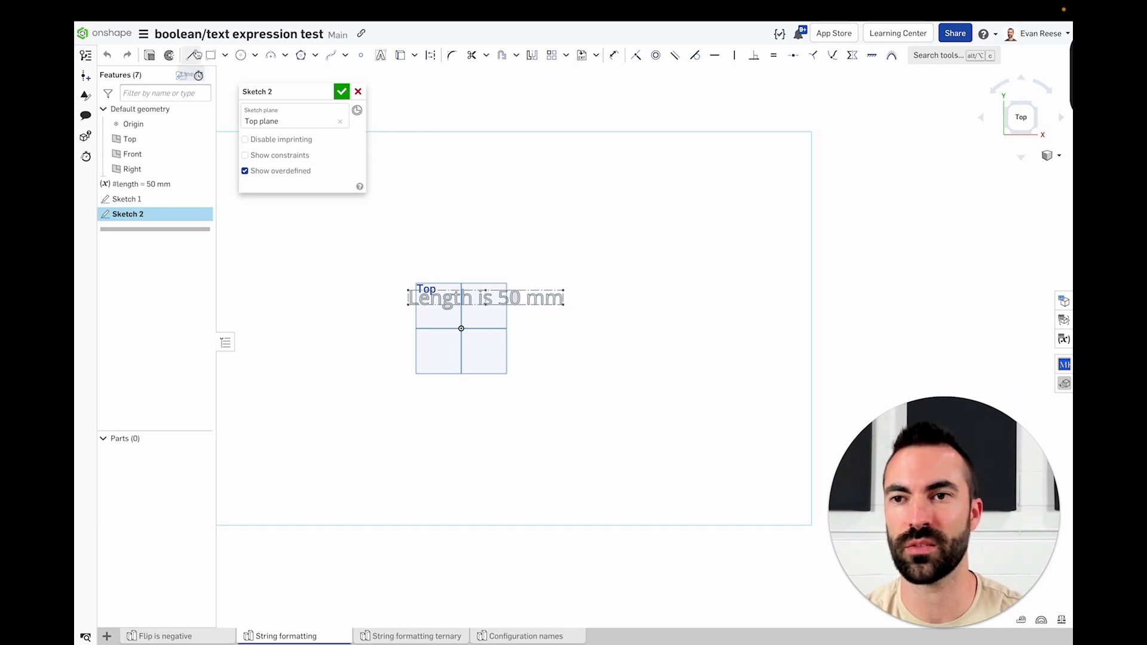
left_click_drag(348, 300, 731, 195)
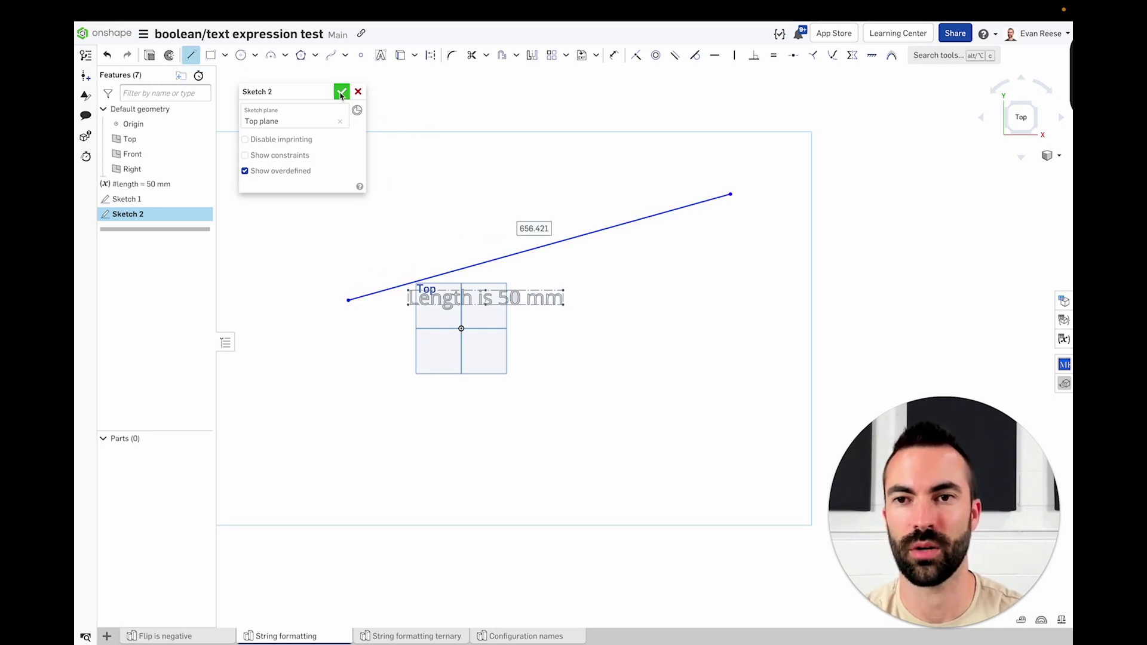
left_click(341, 91)
Create measured length variable #length2 (656.421 mm) from the line, then hide the text sketch.
left_click(705, 202)
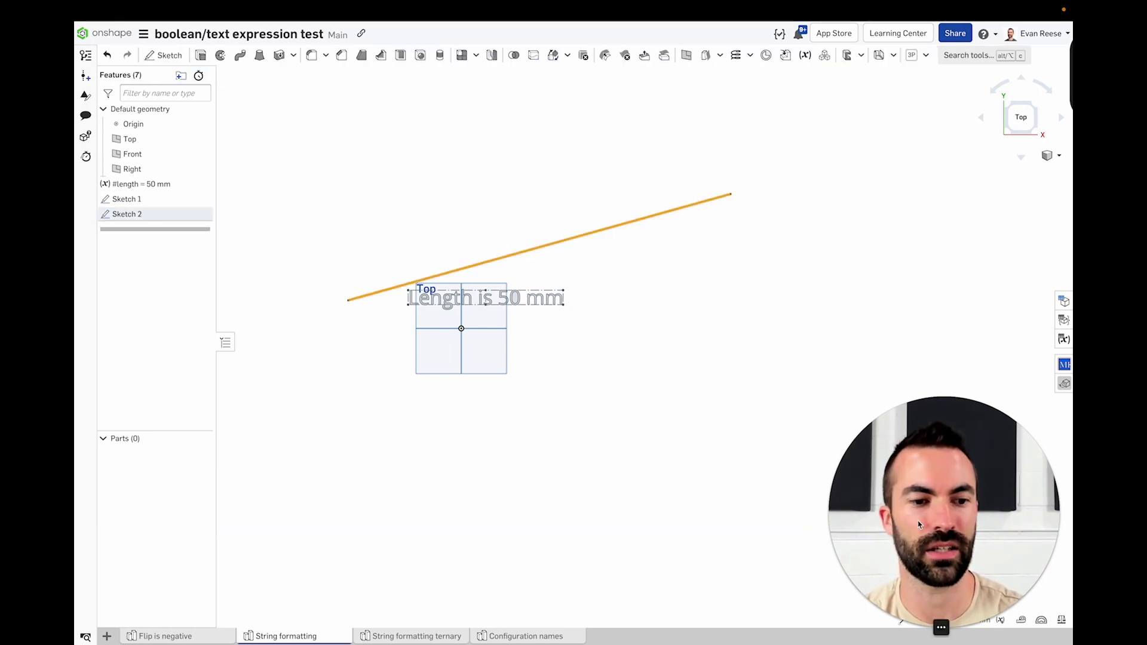
left_click(805, 55)
left_click(328, 108)
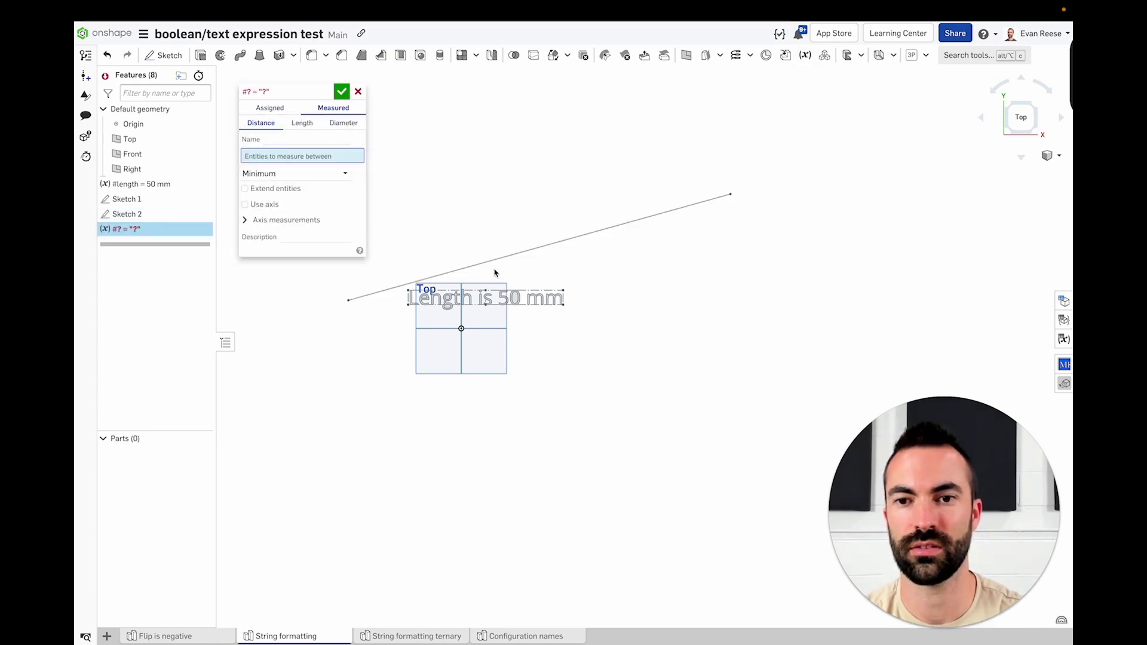
left_click(302, 124)
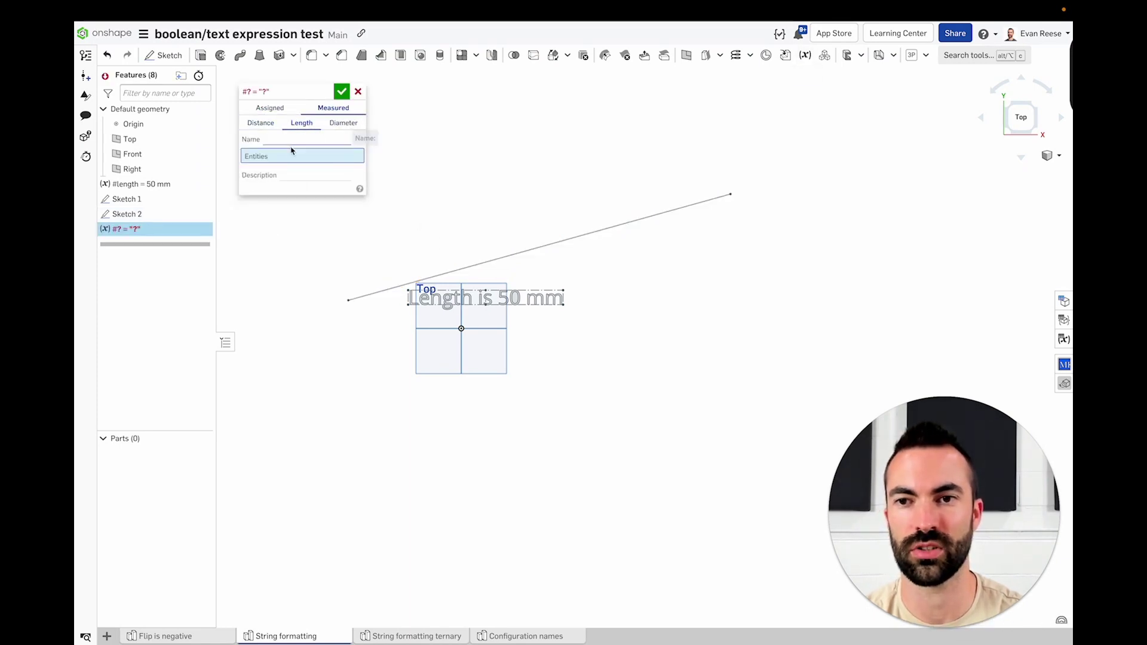
left_click(497, 260)
left_click(297, 141)
type("length@")
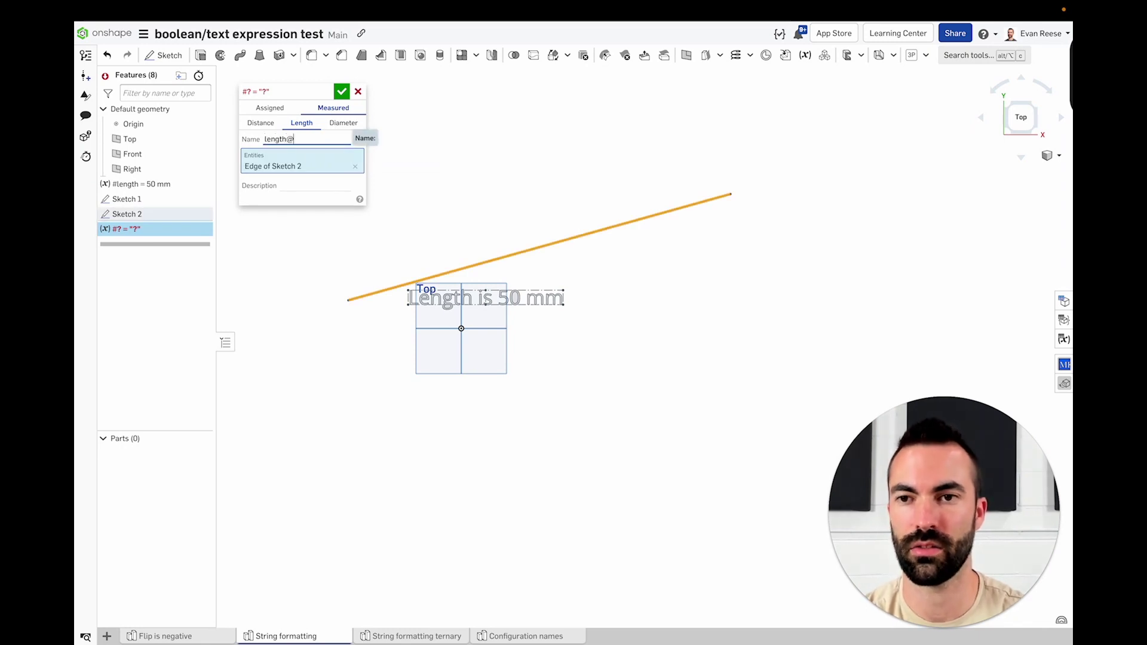
key("BackSpace")
type("2")
key("Return")
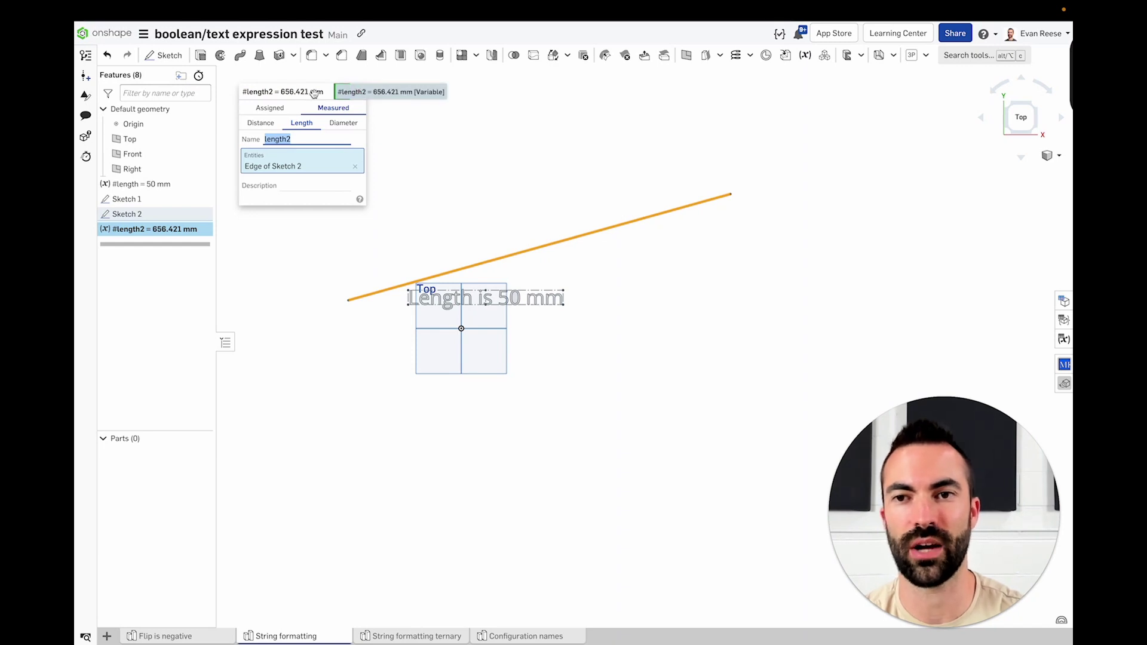
left_click(345, 96)
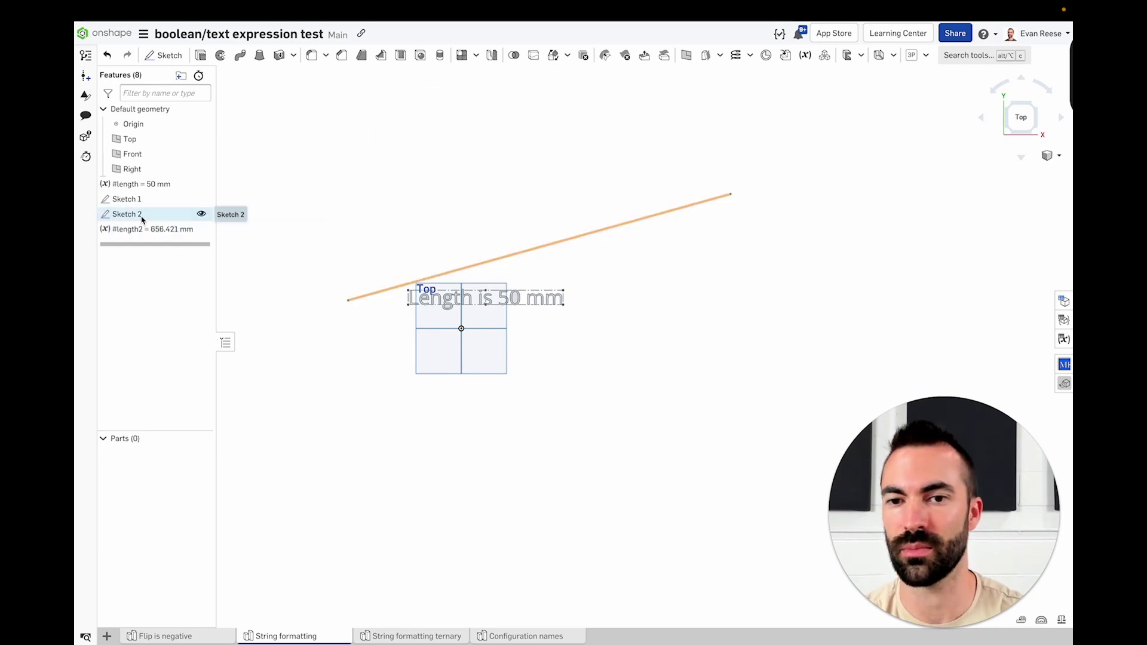
key("y")
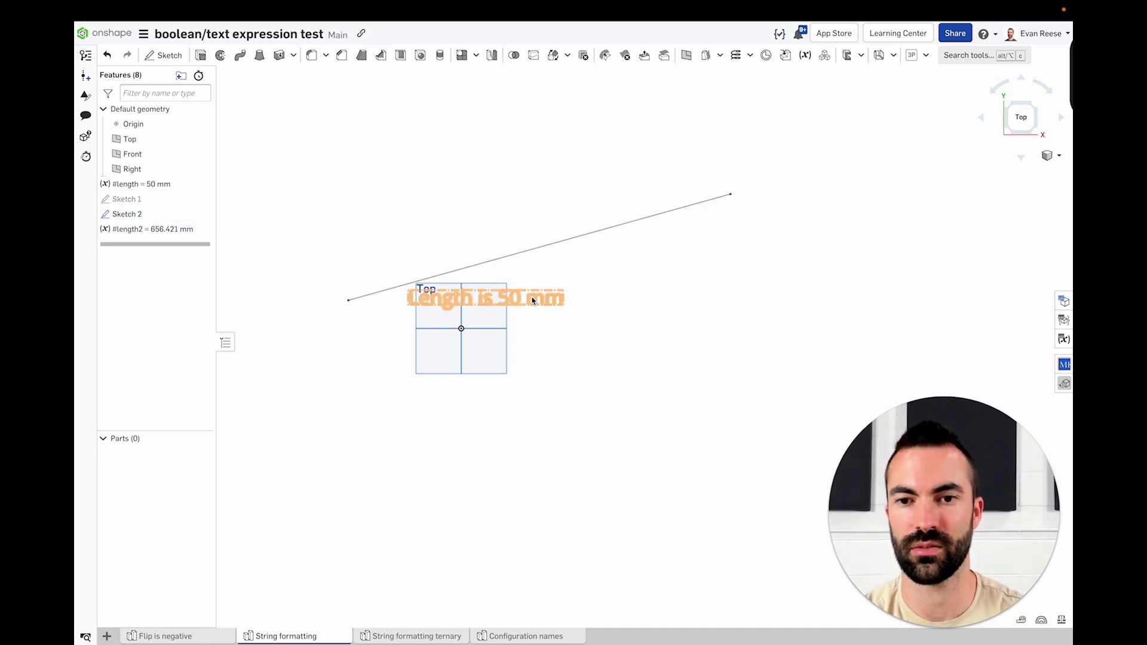
left_click(493, 294)
Start Sketch 3 on the Top plane and draw a text box below the plane square.
key("shift+s")
left_click(381, 55)
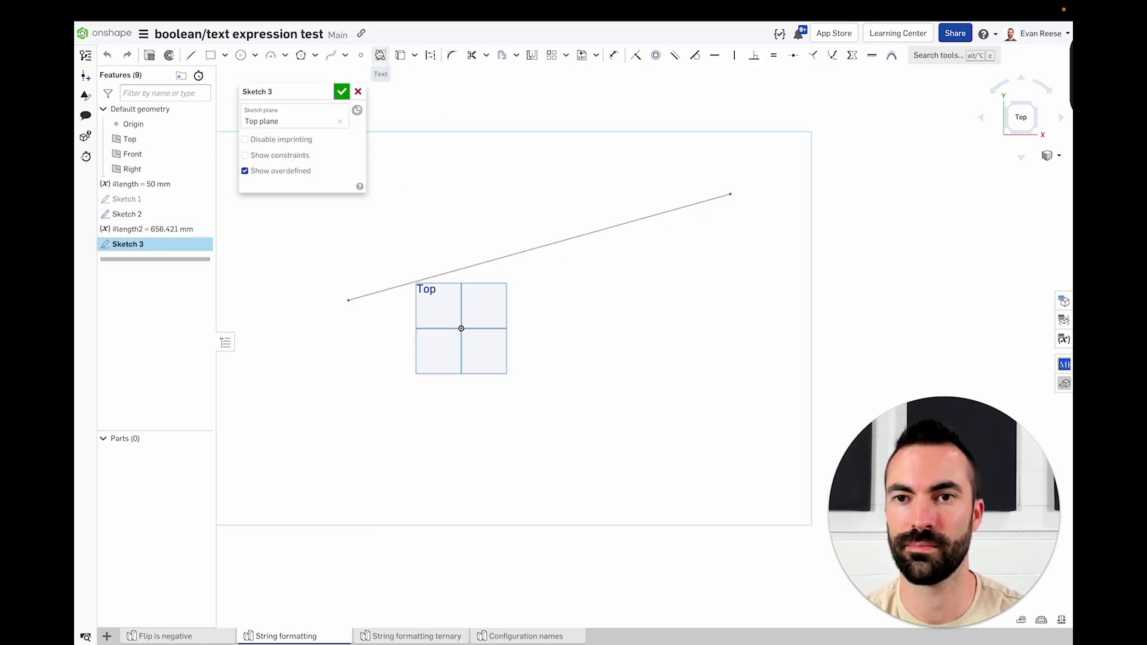
left_click_drag(382, 392, 557, 425)
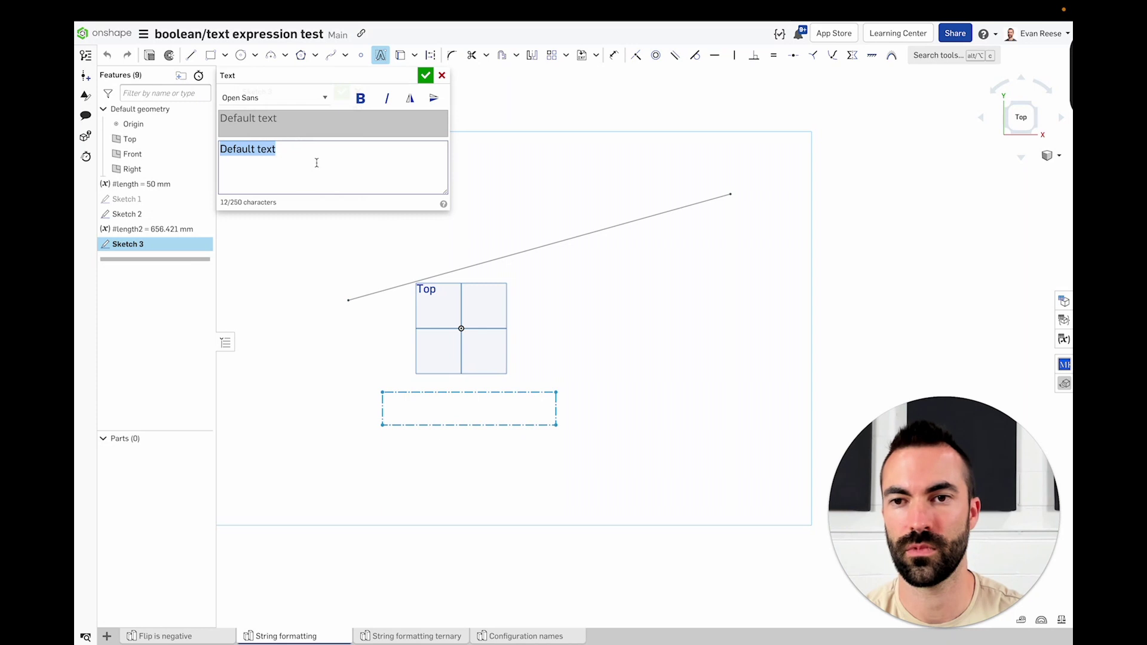
Enter the text expression "Length 2 is " ~ #length2/mm, previewing 656.4212684377947.
key("numbersign")
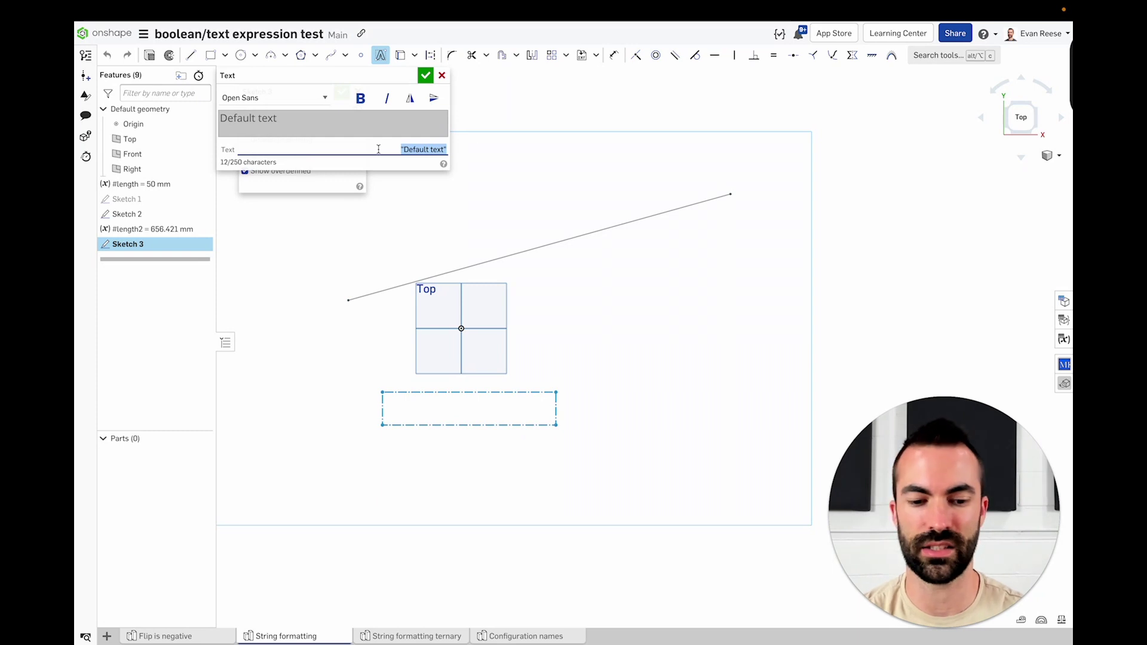
type("\"Length 2")
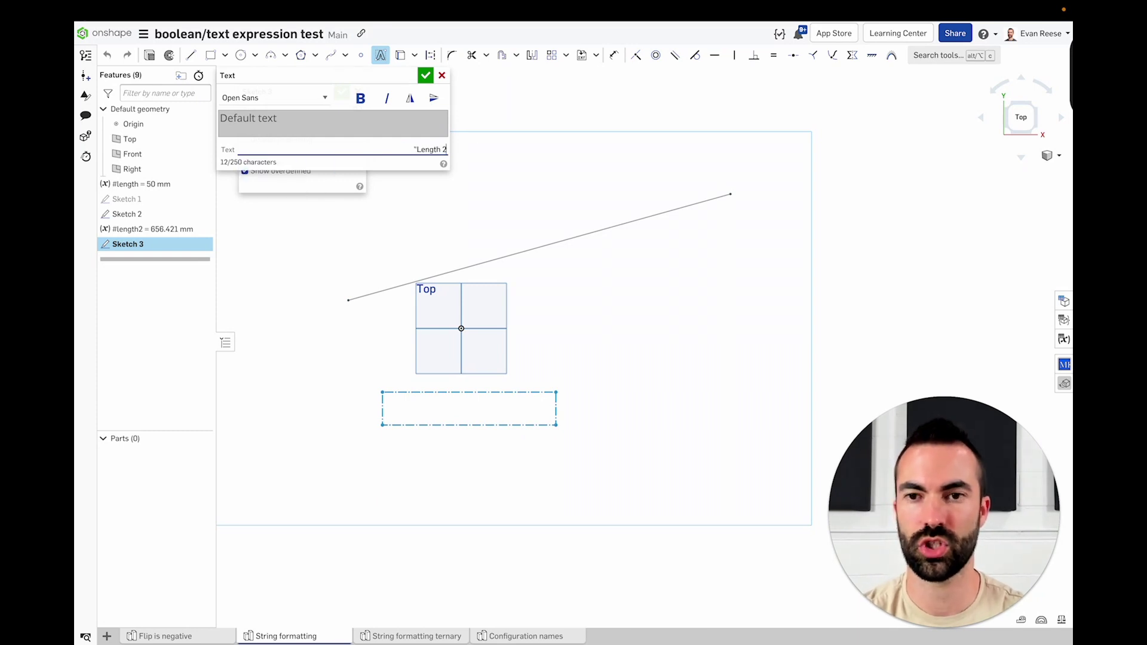
type(" is \"")
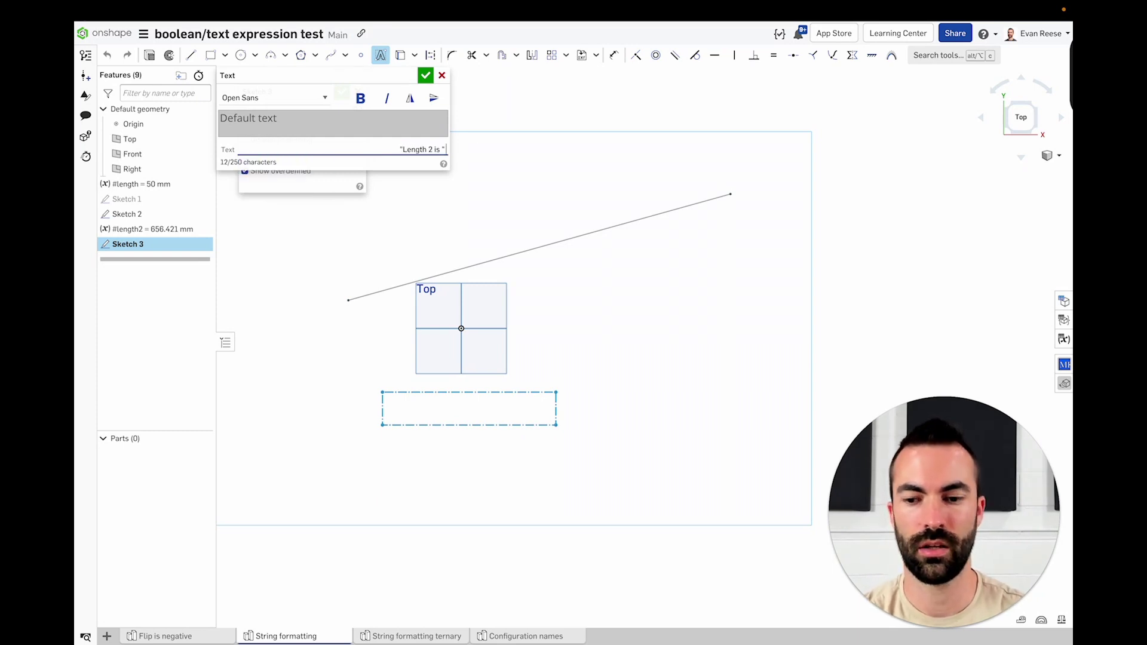
type(" +")
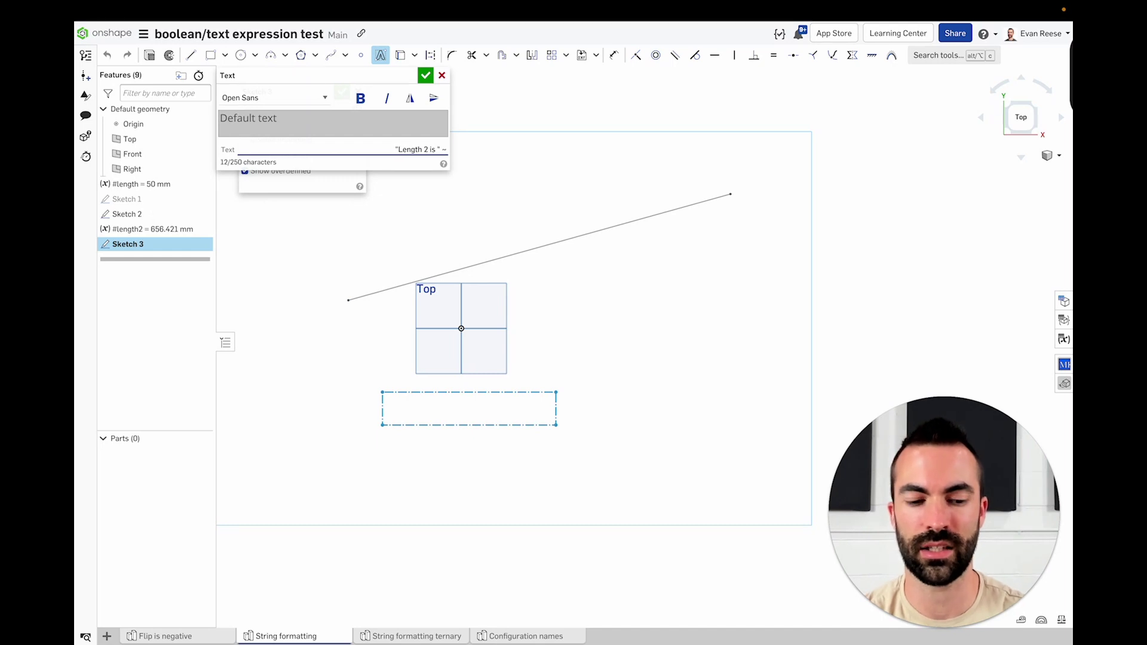
type(" le")
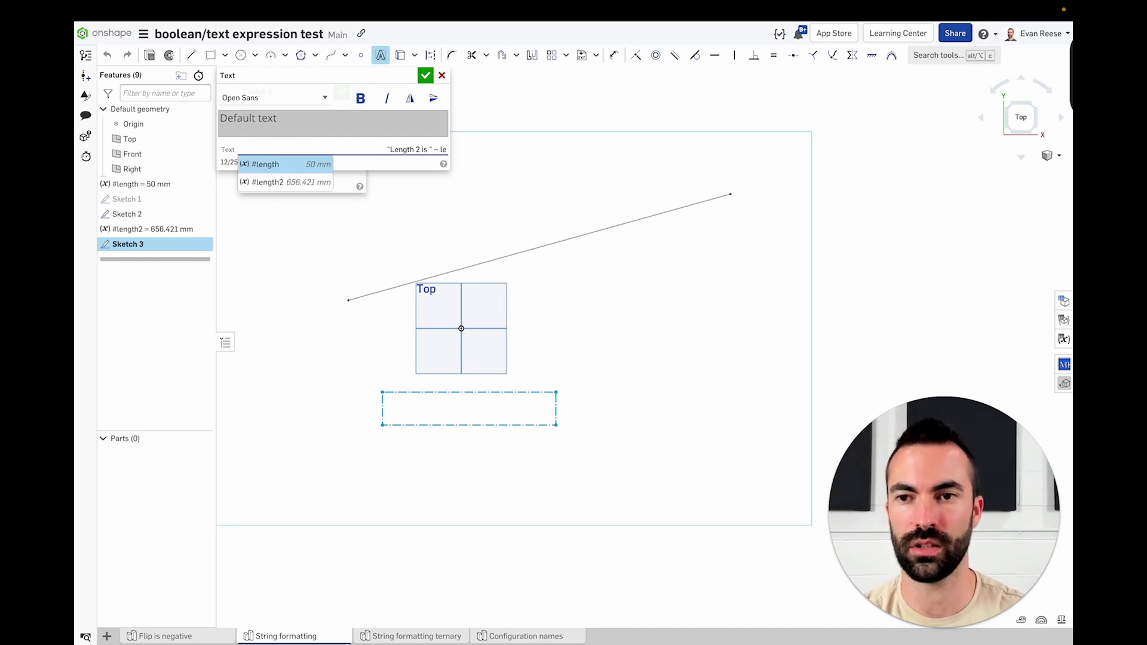
key("Down")
key("Return")
type("/mm")
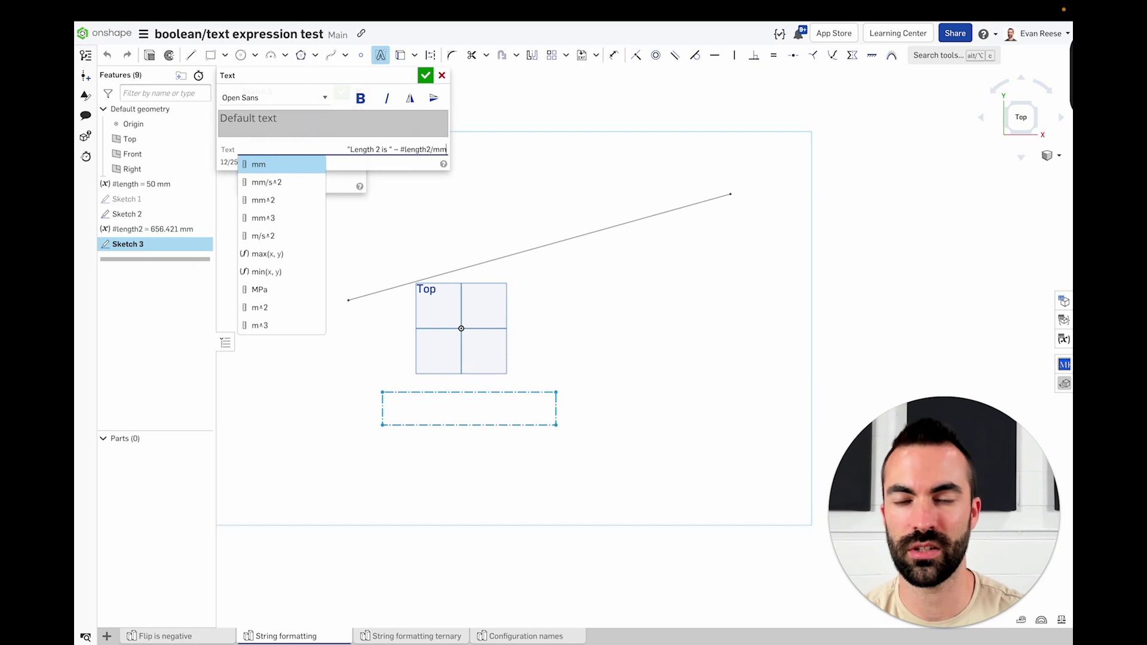
key("Return")
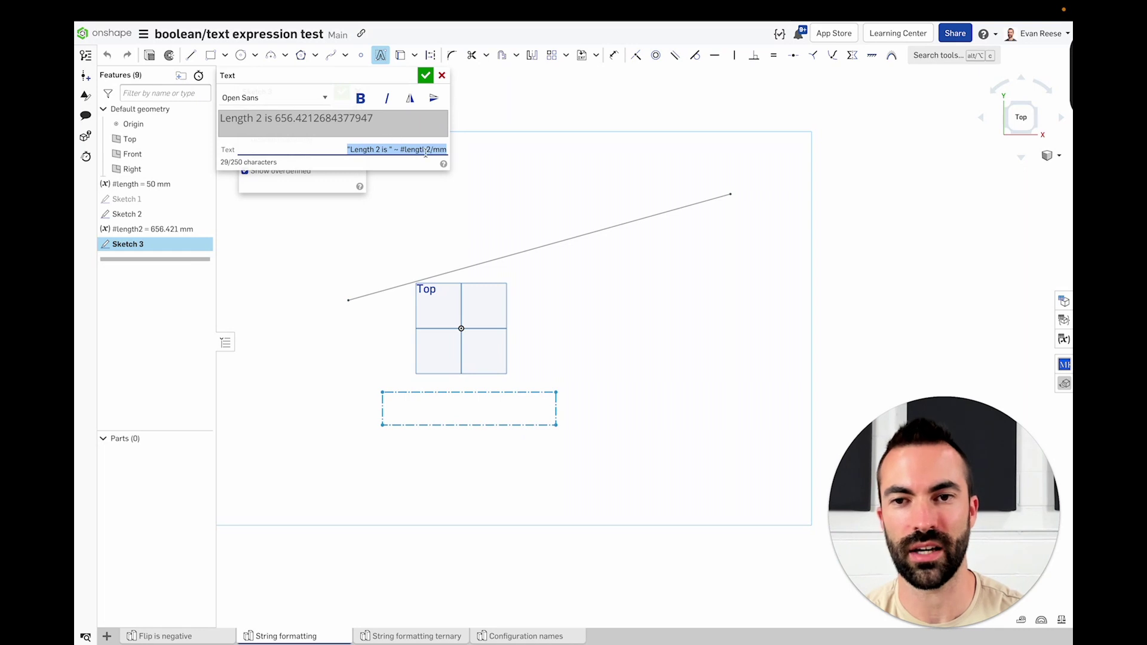
key("Right")
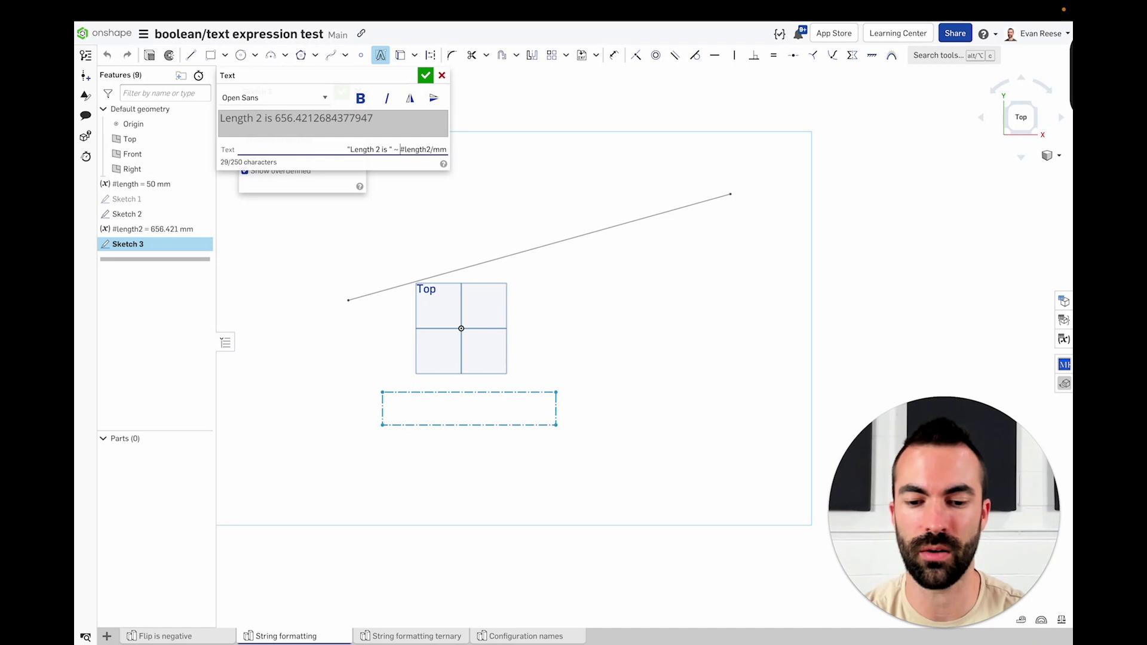
Wrap #length2/mm in roundToPrecision(#length2/mm, 3) to round to three decimals.
type("round")
key("Down")
key("Down")
key("Return")
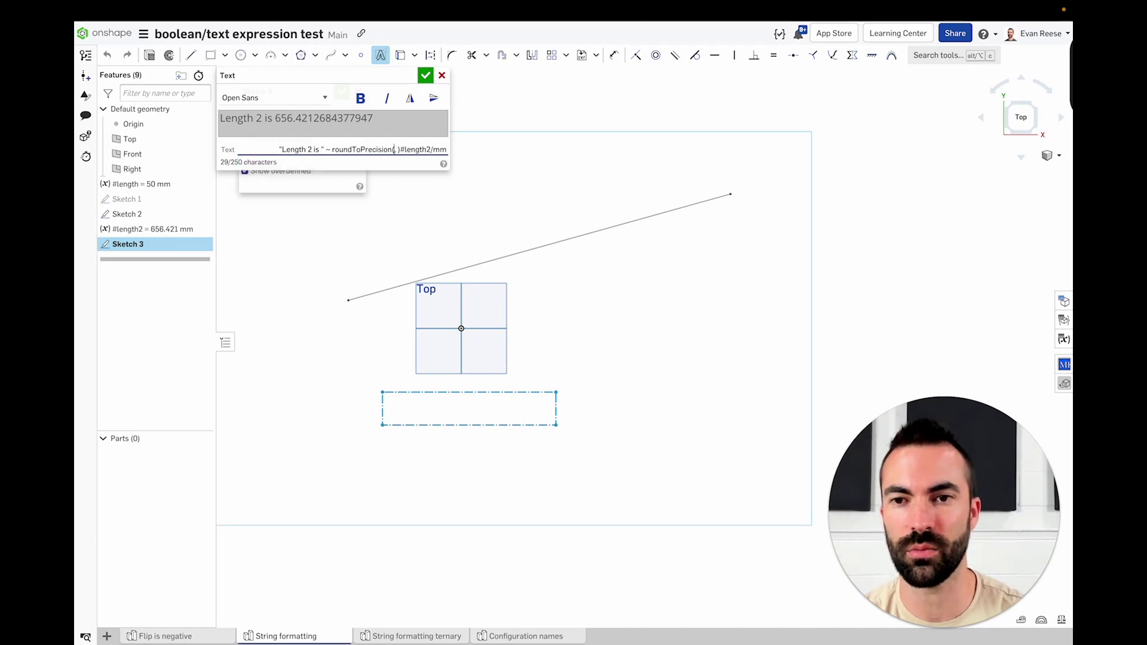
key("shift+End")
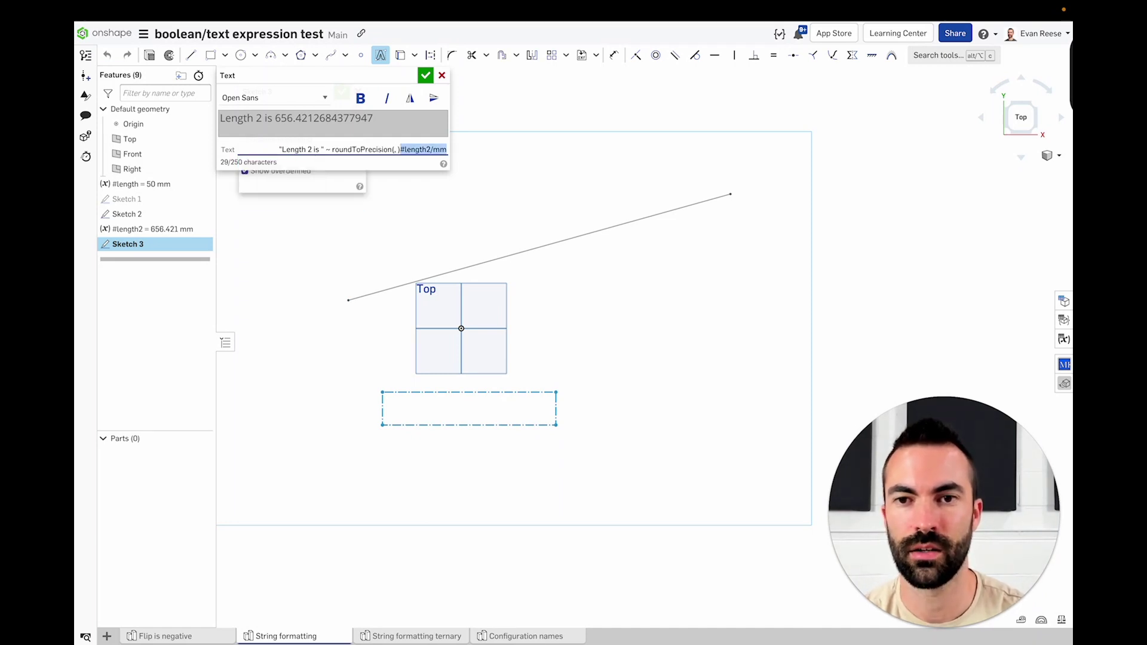
key("ctrl+x")
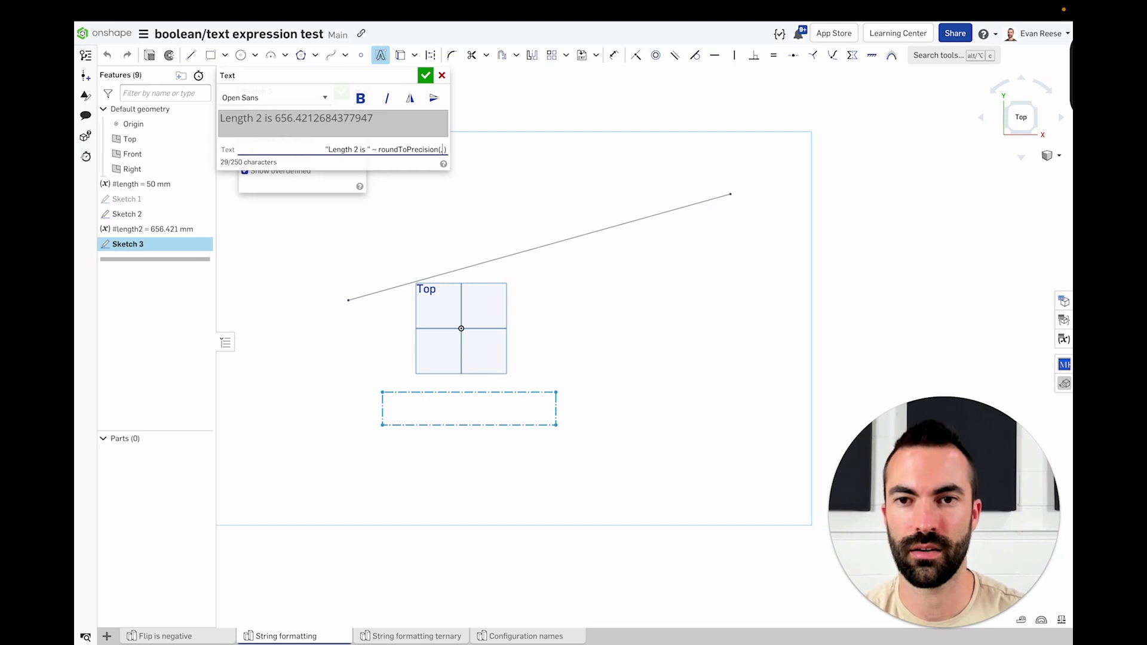
key("ctrl+v")
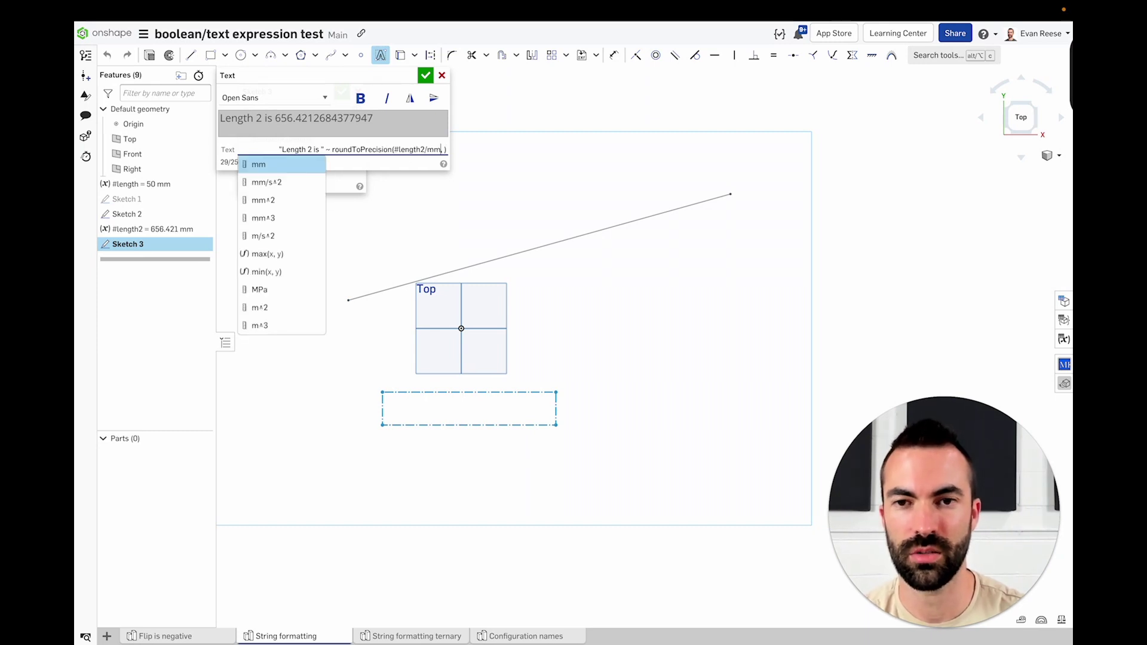
key("Escape")
key("Right")
key("Right")
type("3")
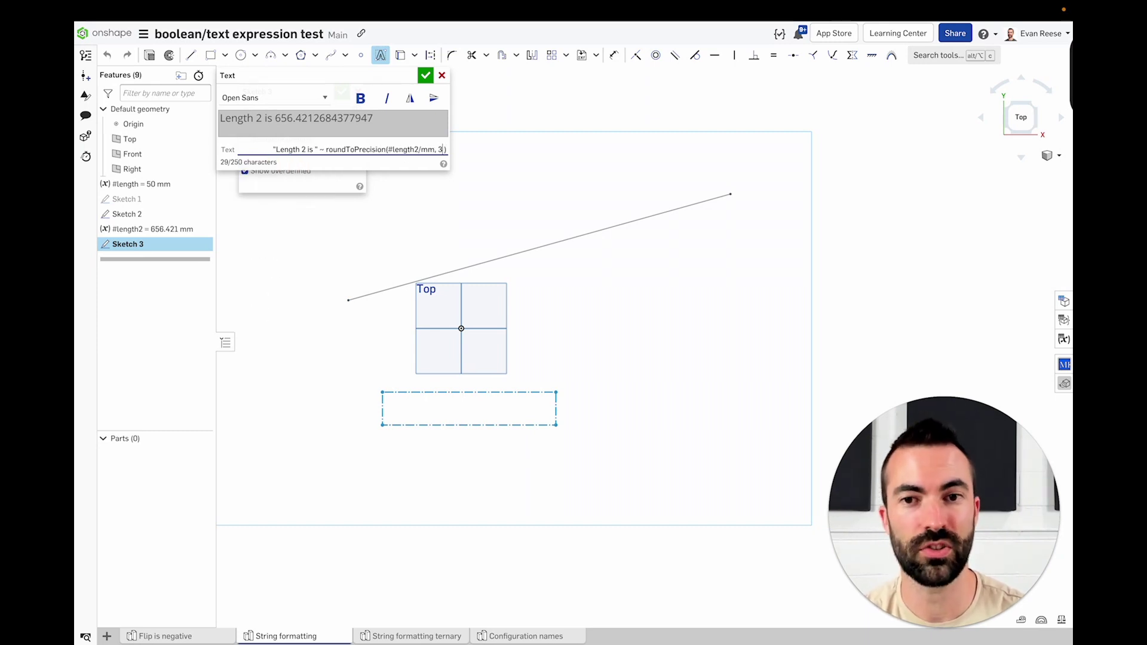
key("Return")
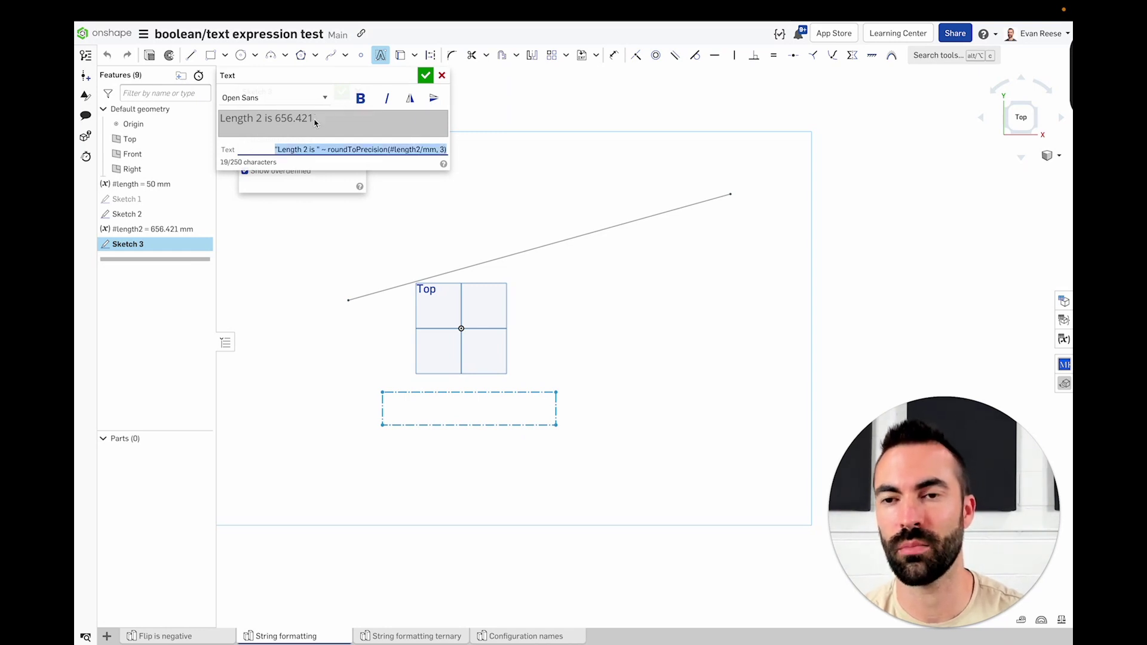
Append ~ " mm" so the text reads 'Length 2 is 656.421 mm', reposition it, then cancel Sketch 3.
key("End")
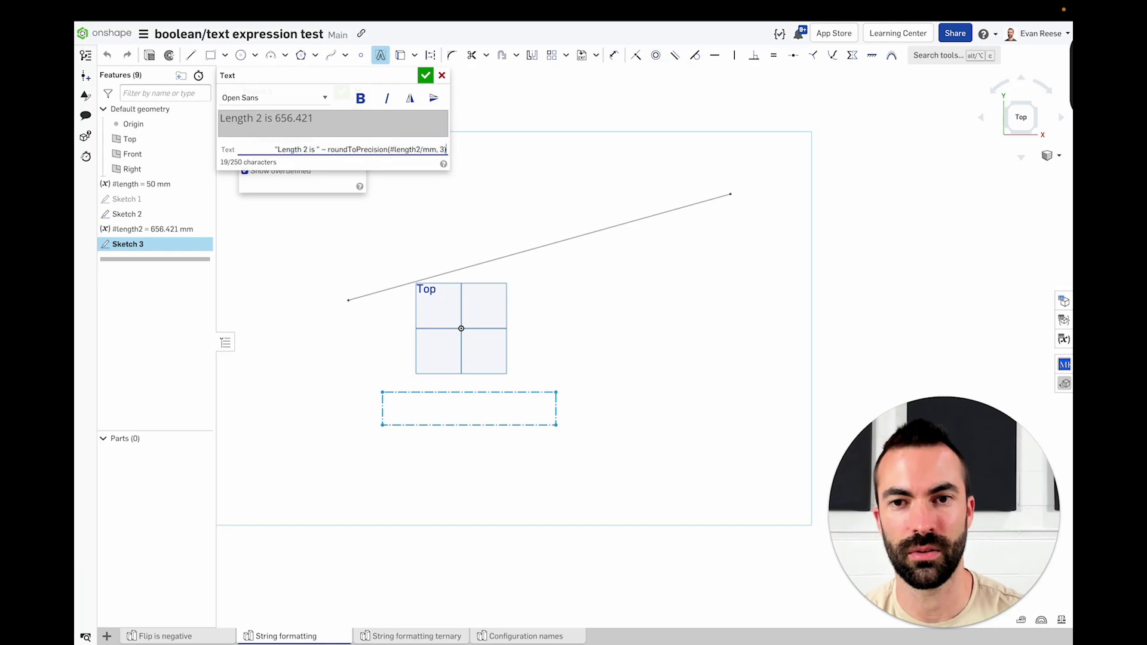
type("~ \" mm\"")
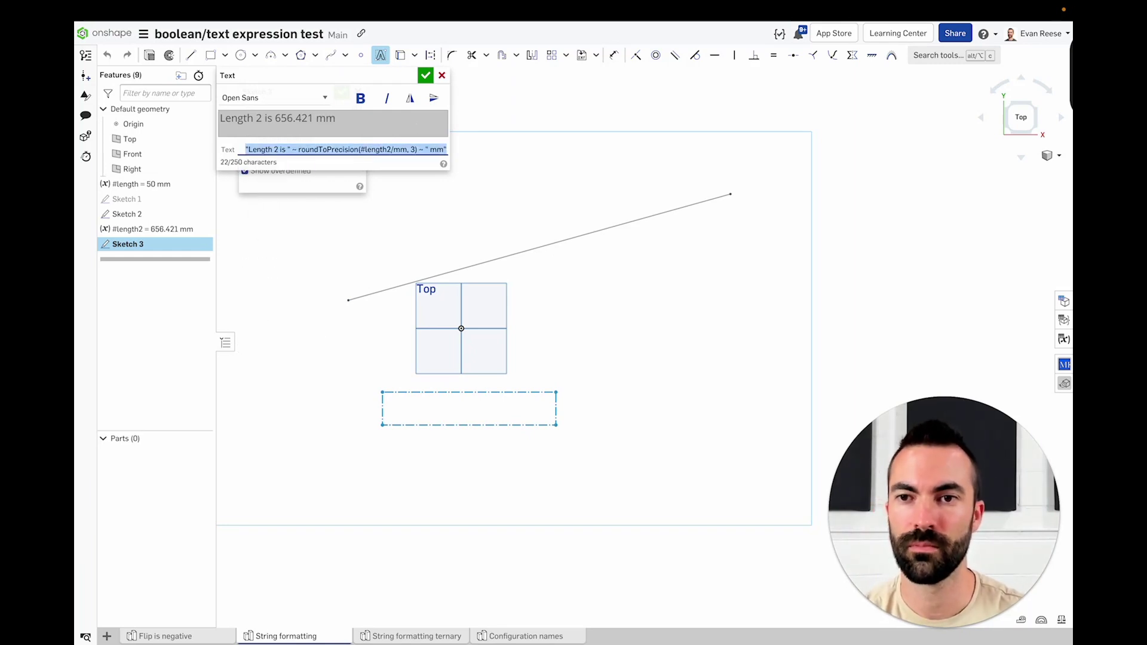
key("Return")
mouse_move(638, 432)
left_mouse_down()
mouse_move(495, 438)
mouse_move(505, 433)
left_mouse_up()
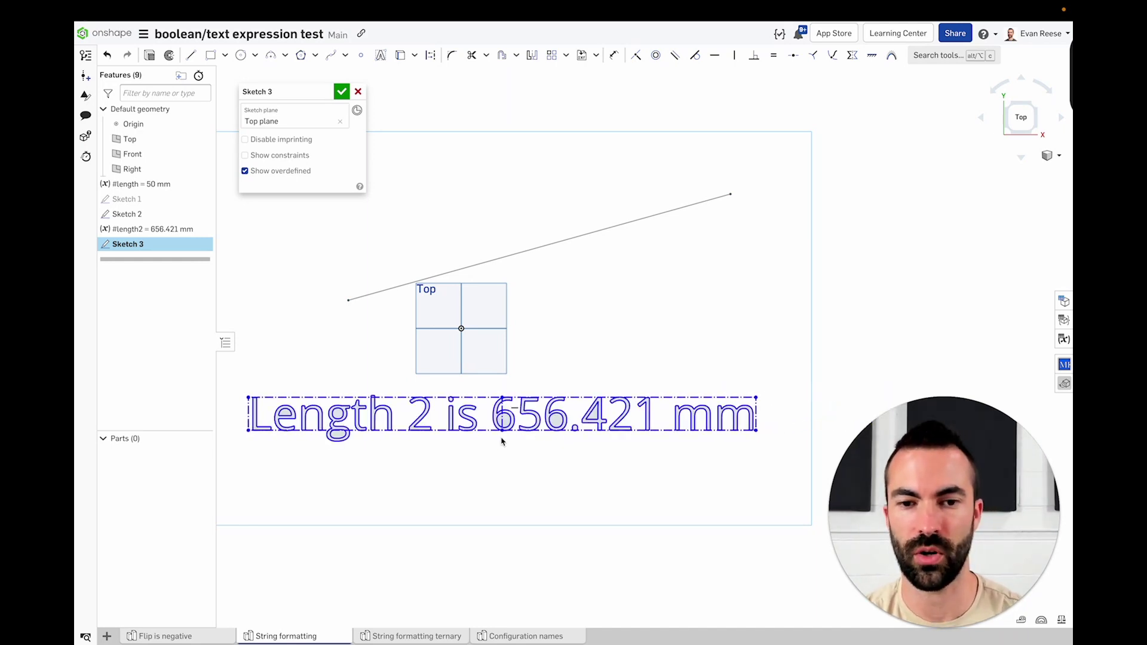
scroll(502, 439, "down", 2)
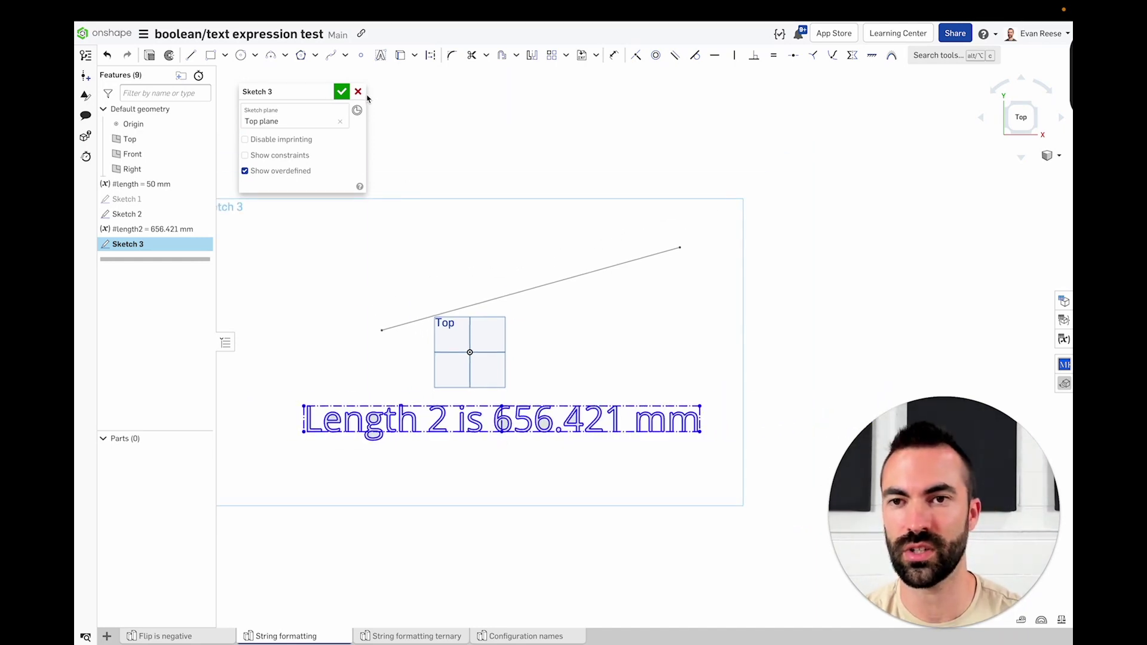
left_click(357, 92)
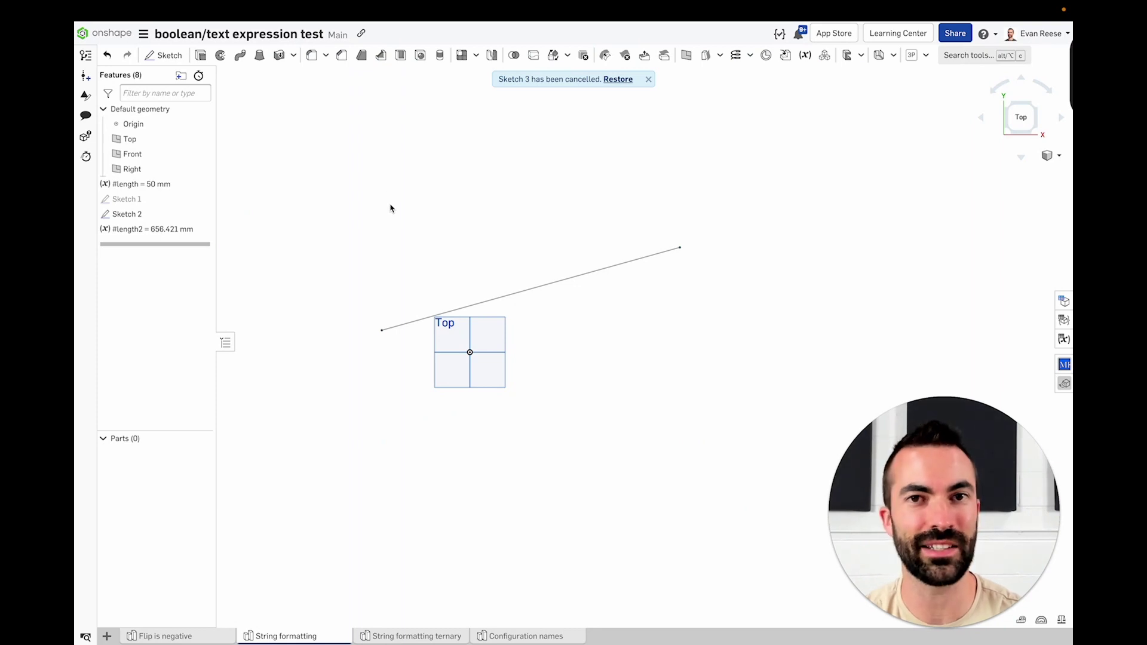
In the String formatting ternary Part Studio, drag Cube 1 to 54 mm wide and 53 mm tall.
left_click(422, 638)
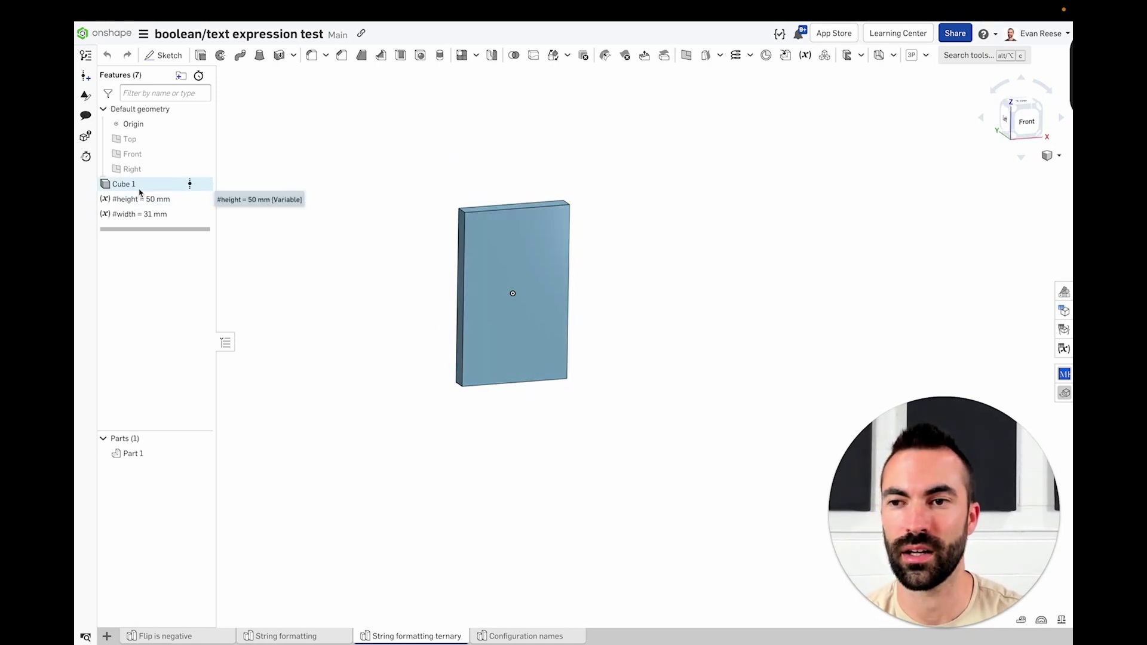
double_click(123, 184)
mouse_move(594, 293)
left_mouse_down()
mouse_move(651, 286)
mouse_move(587, 298)
left_mouse_up()
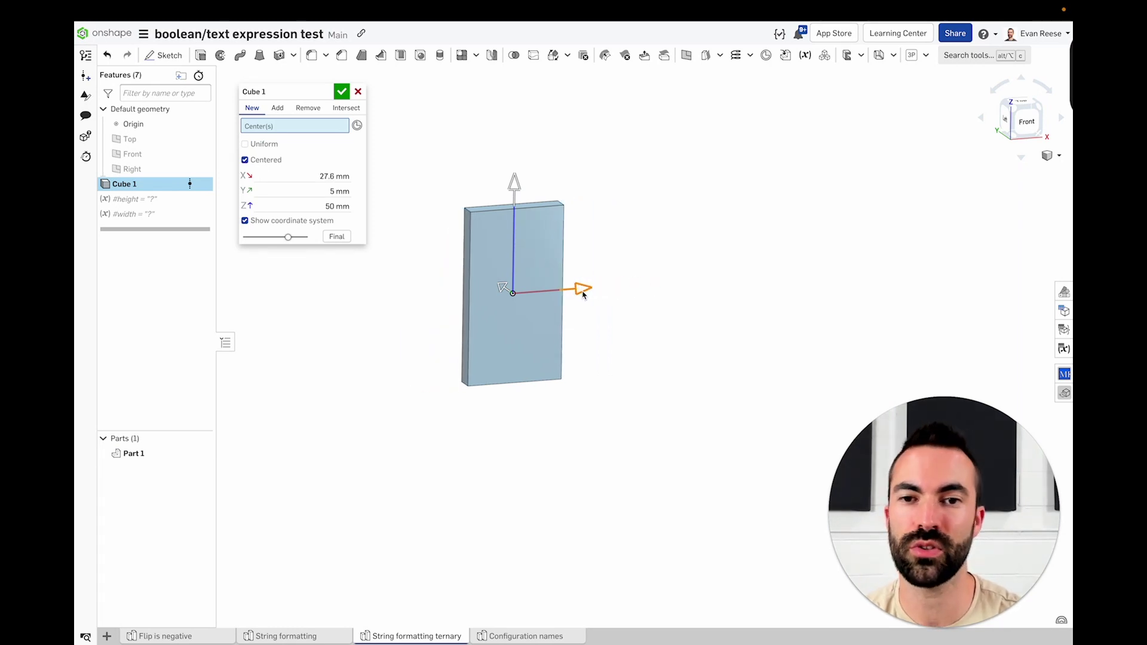
mouse_move(515, 186)
left_mouse_down()
mouse_move(519, 236)
mouse_move(515, 179)
left_mouse_up()
left_click_drag(582, 293, 623, 282)
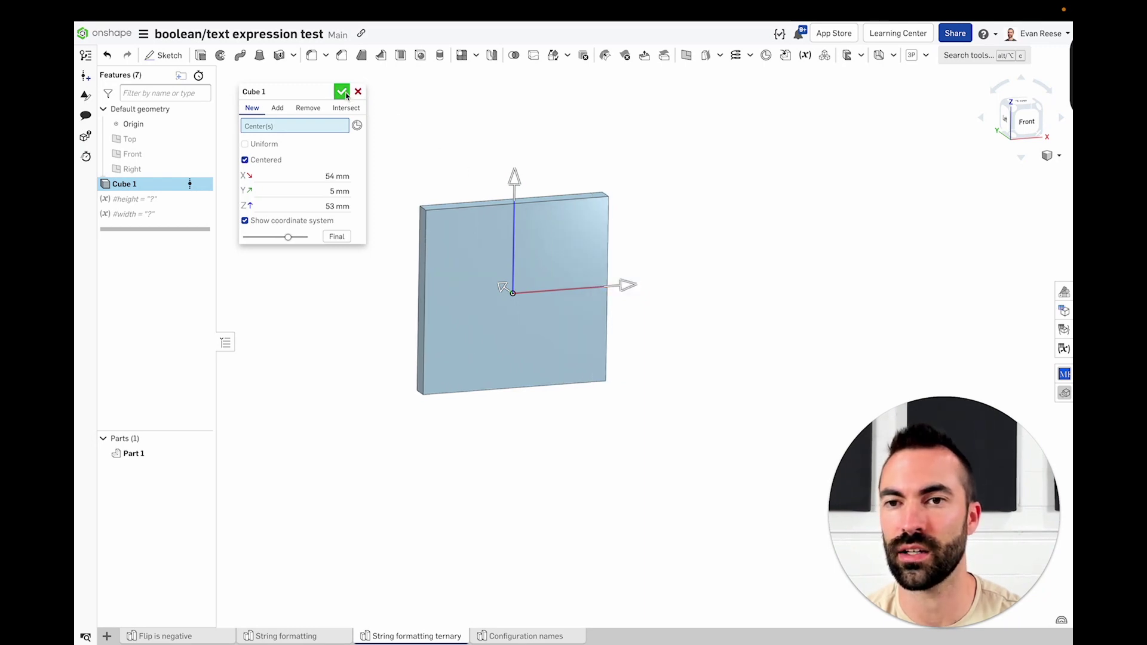
left_click(341, 91)
Check that #height now reads 53 mm, then orbit to face the block's front.
left_click(162, 204)
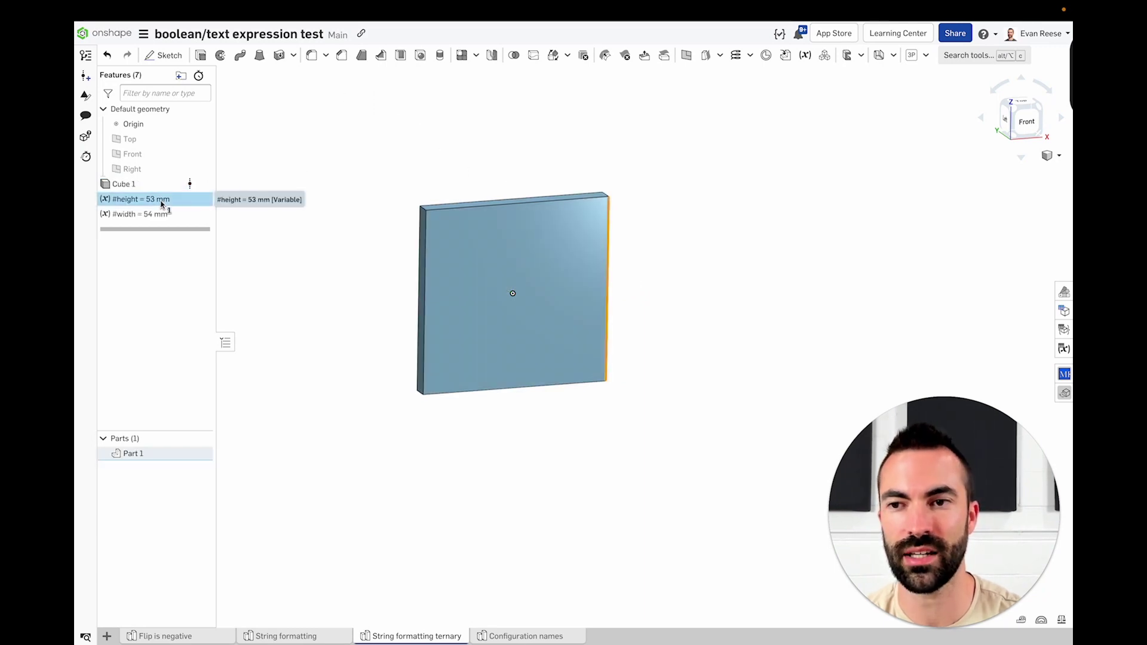
double_click(146, 201)
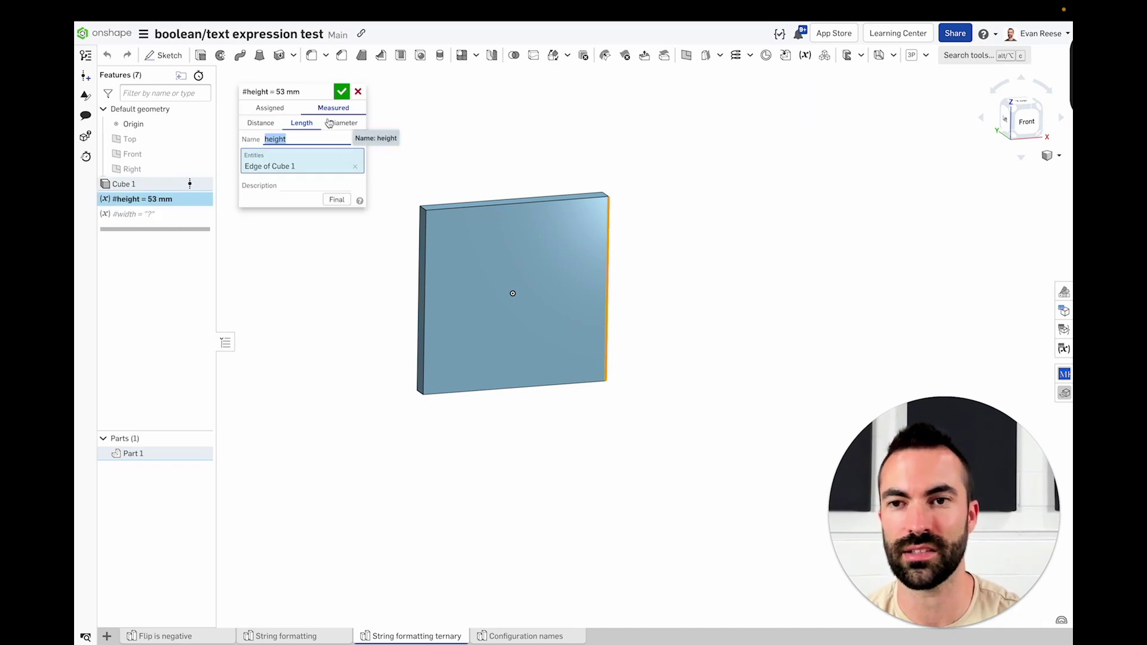
left_click(340, 96)
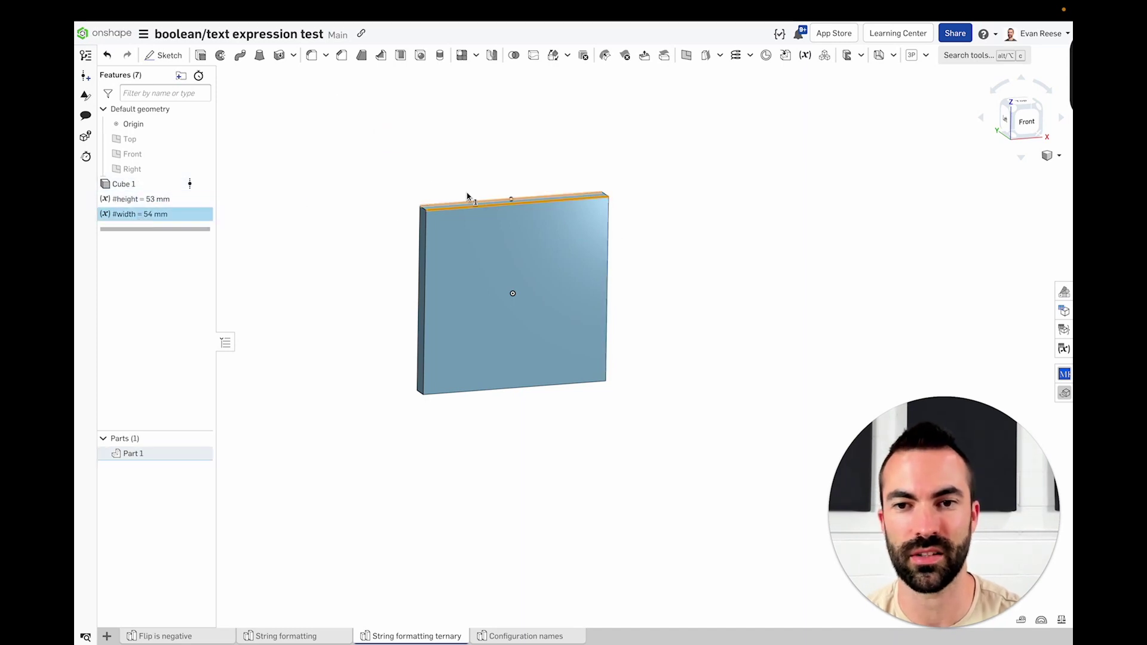
right_click_drag(424, 170, 443, 187)
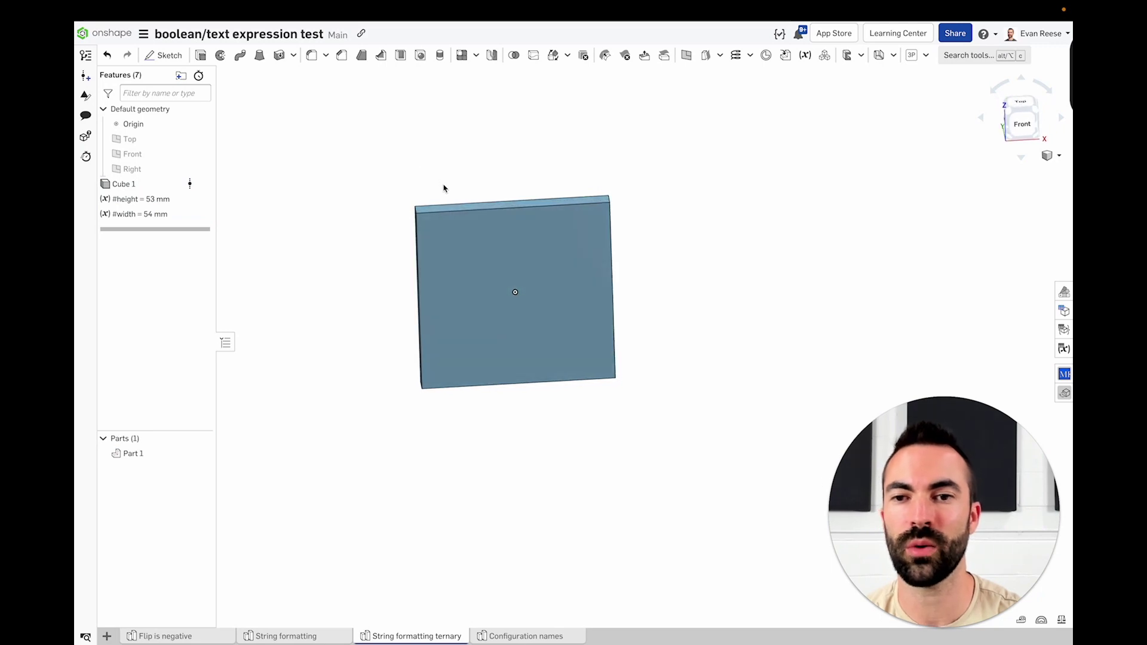
Start a sketch on the Top plane and draw a text box.
left_click(160, 146)
key("shift+s")
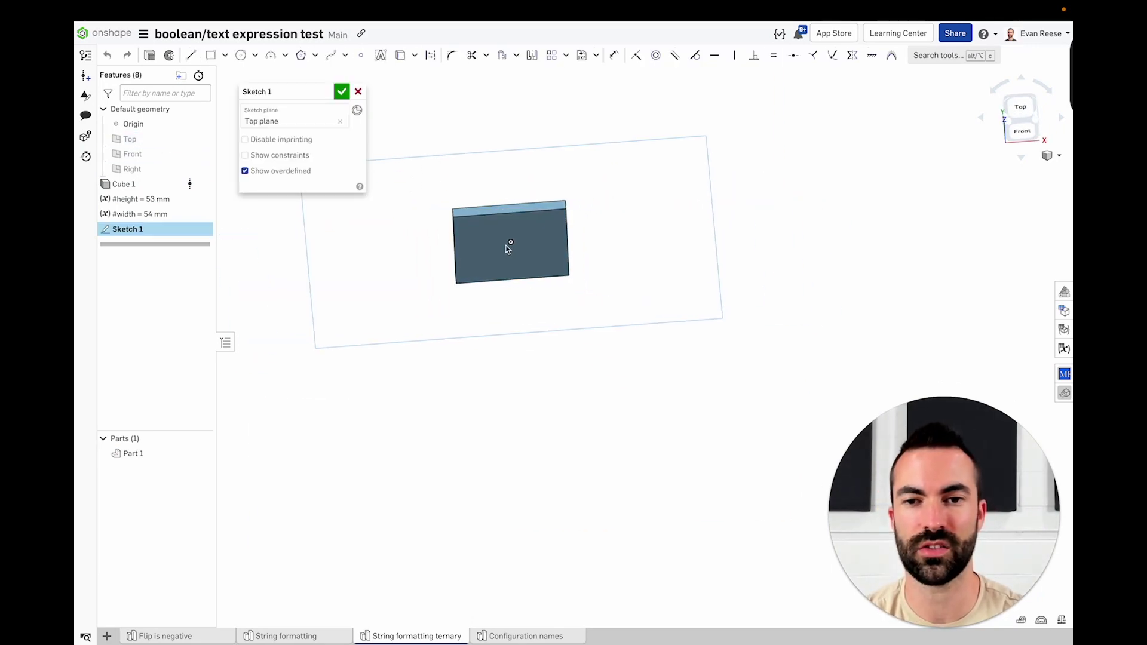
left_click_drag(294, 96, 282, 80)
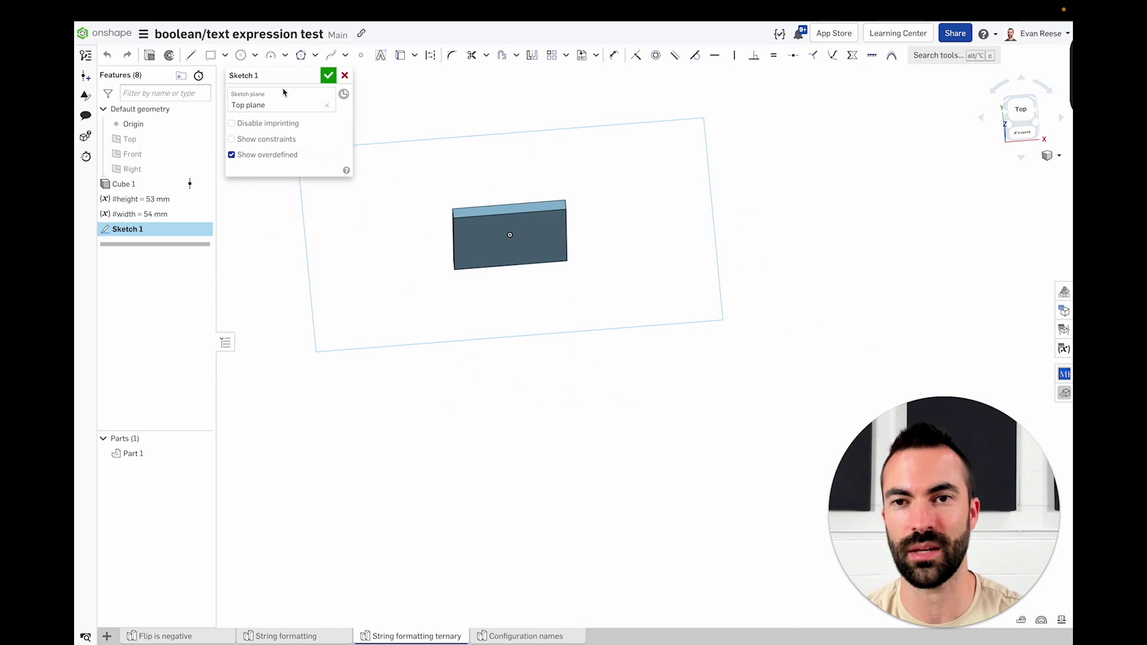
left_click(380, 55)
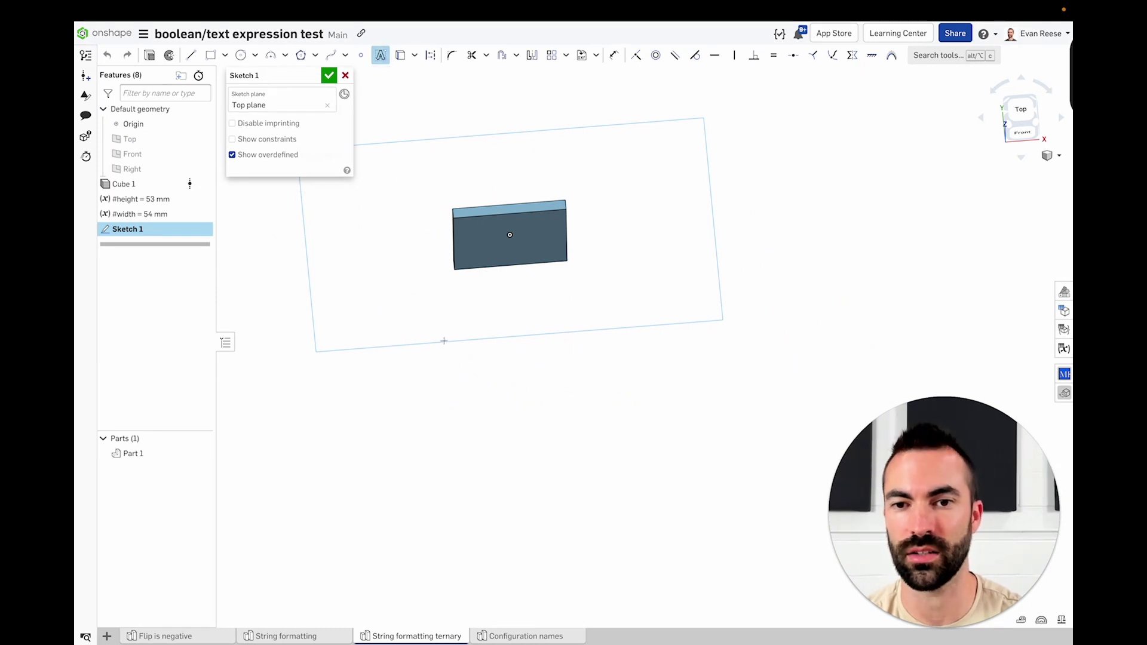
left_click(377, 297)
left_click(747, 344)
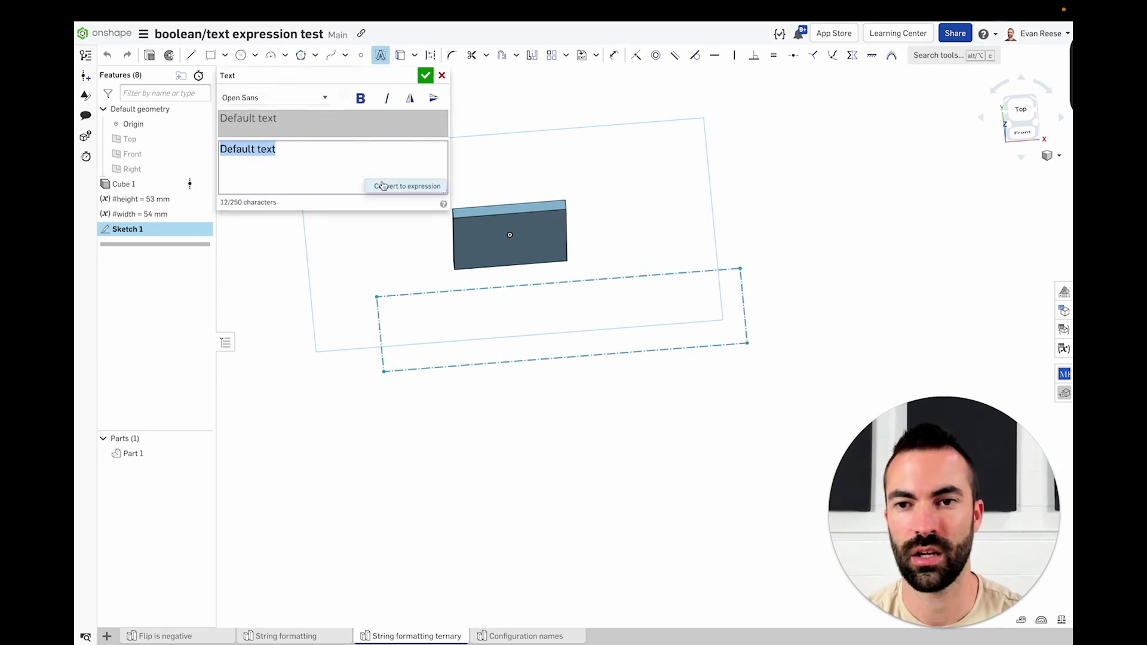
Enter the expression #height == #width ? "Height is equal to width" : "Height is not equal to width".
left_click(386, 184)
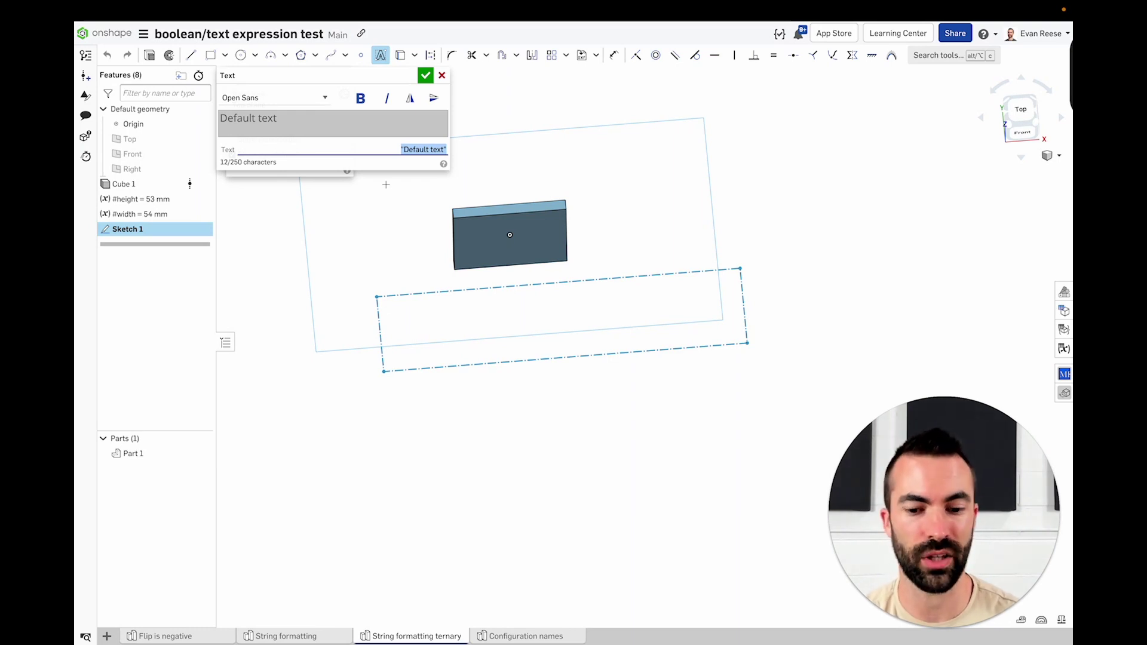
type("he")
key("Return")
type("==")
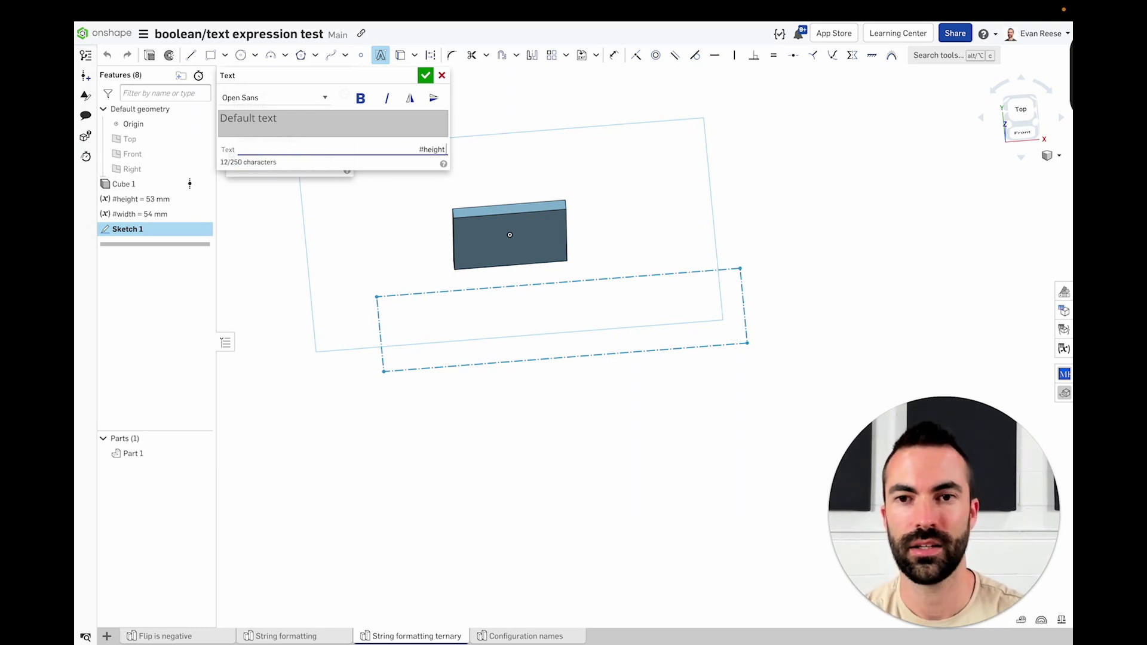
type(" #wi")
key("Return")
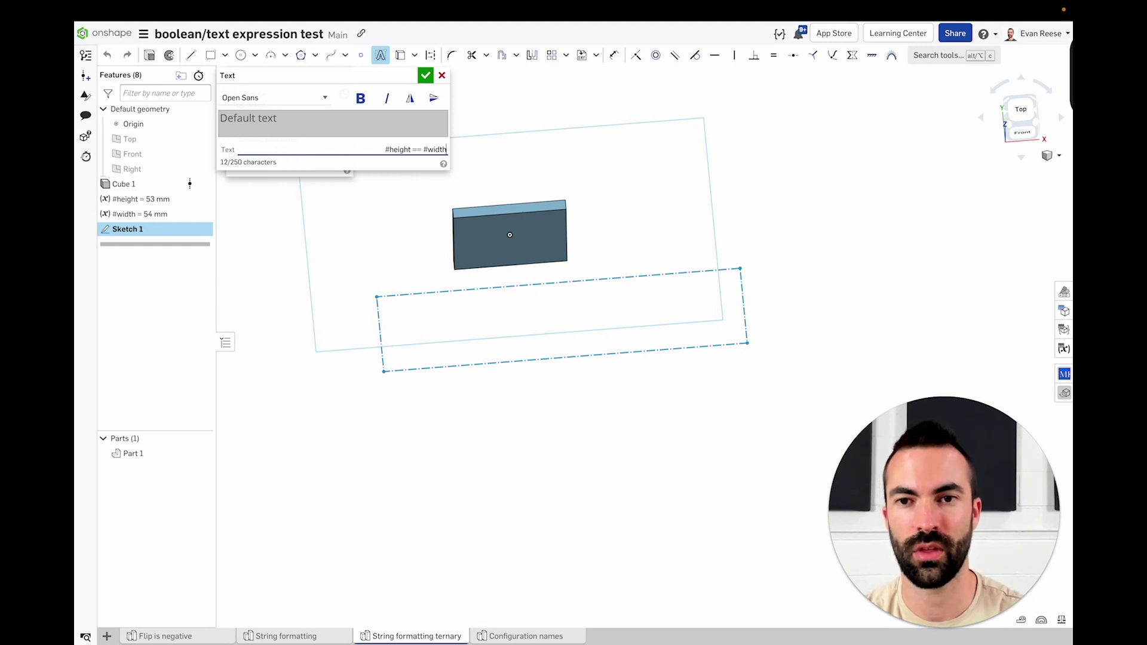
type("?")
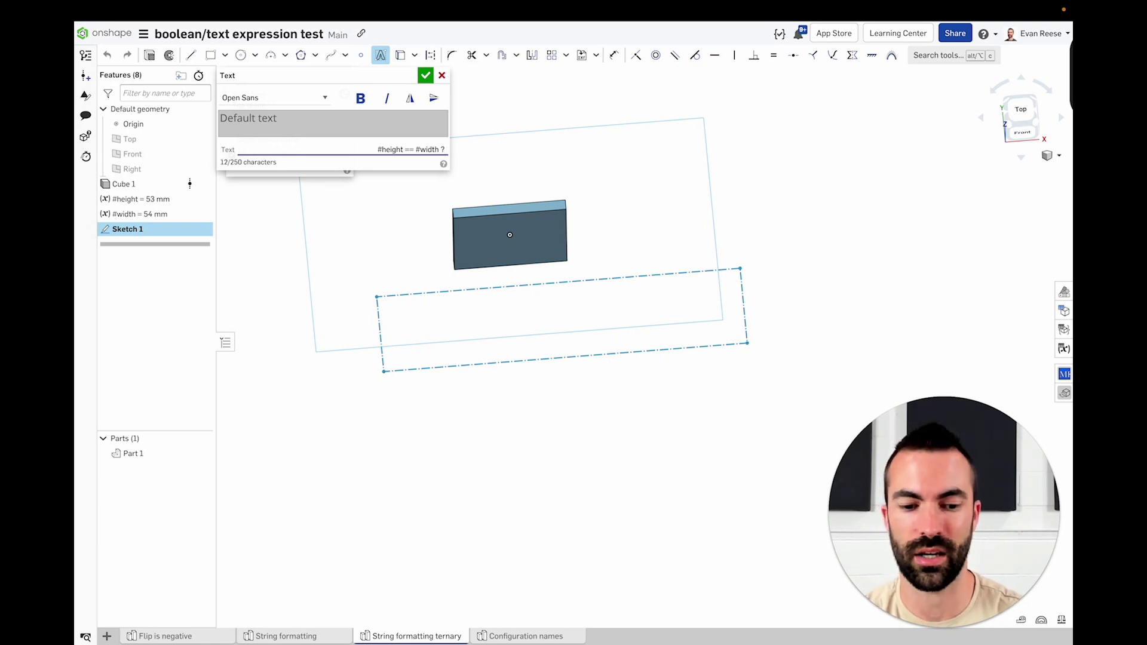
type(" \"")
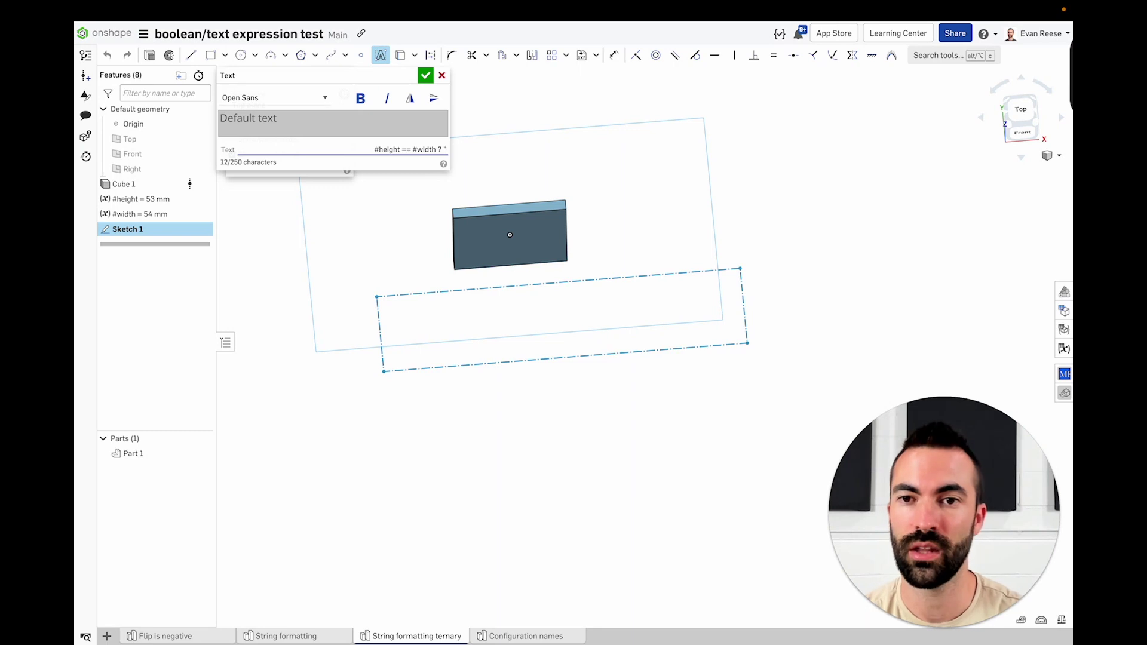
type("Height")
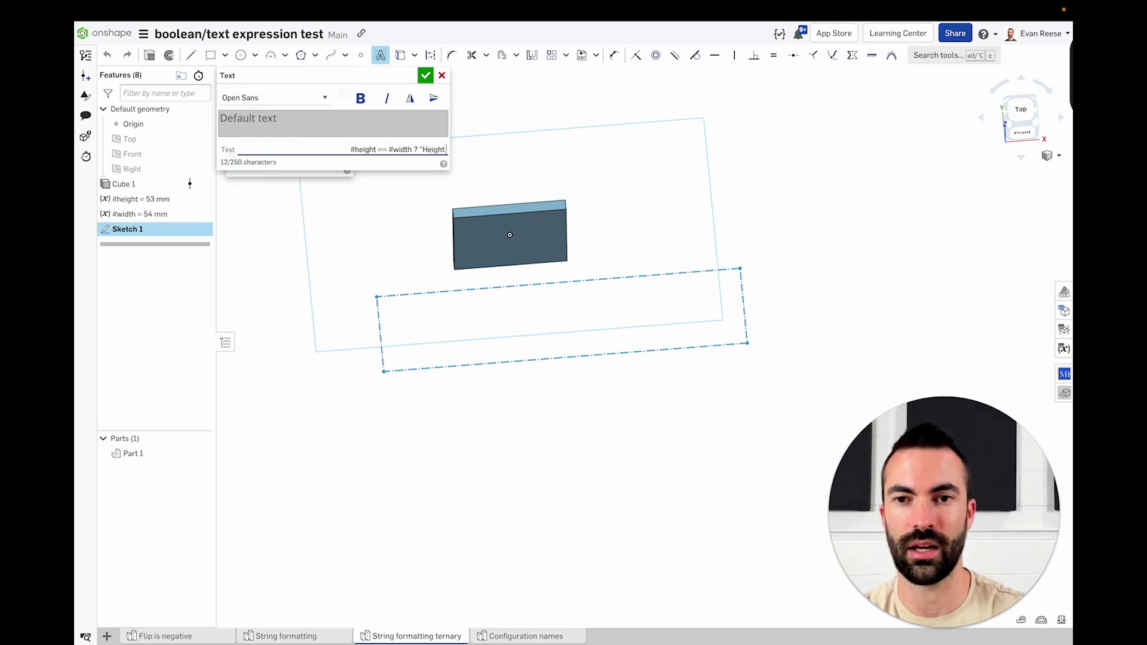
type(" is equal to")
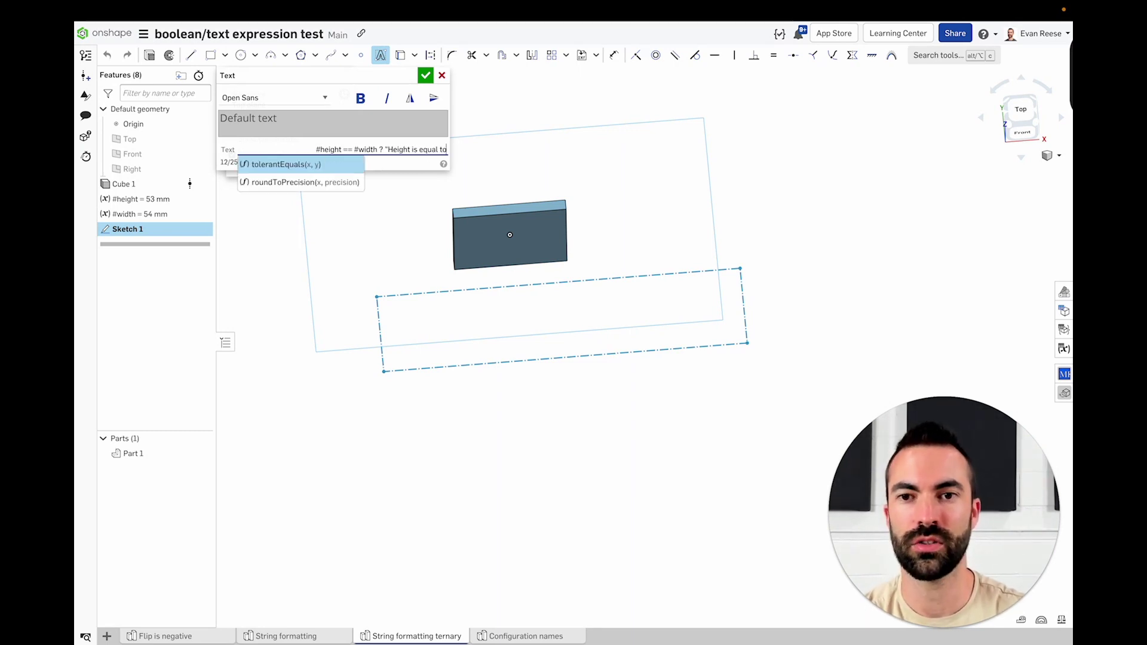
type(" widrth\" :")
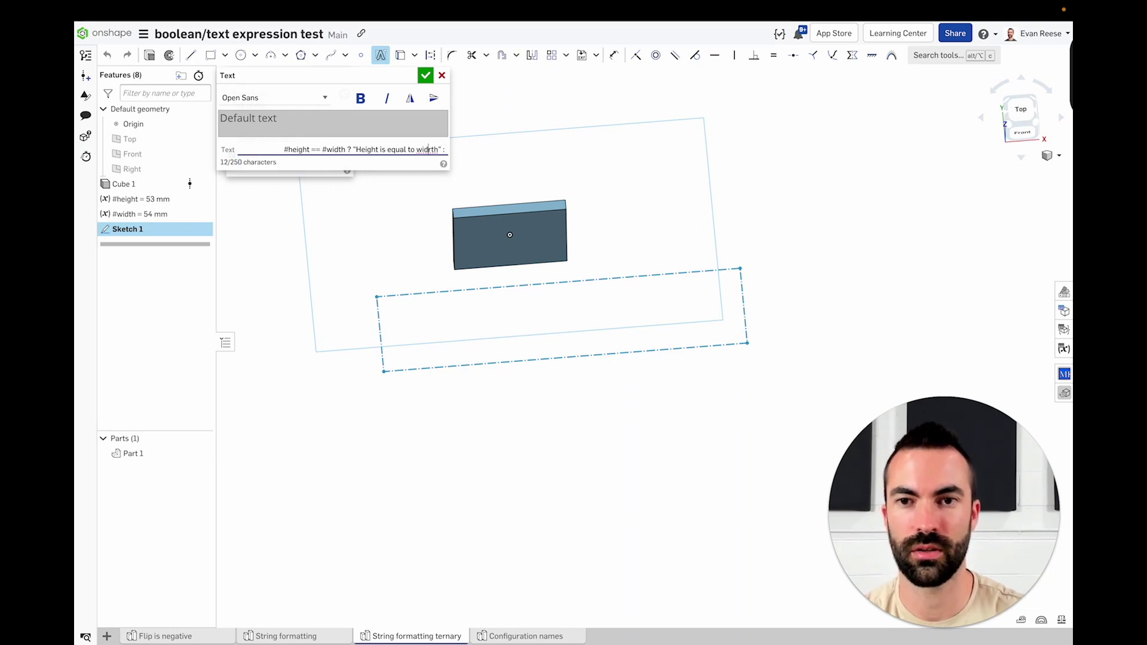
key("Delete")
type("\"Height is")
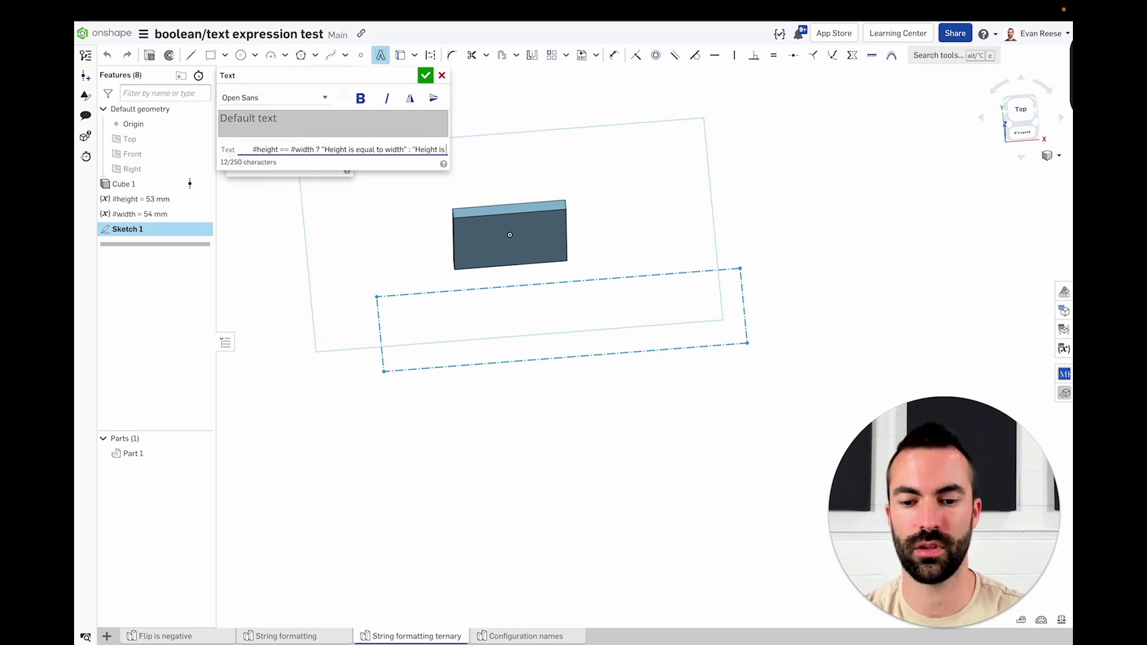
type(" not equal to")
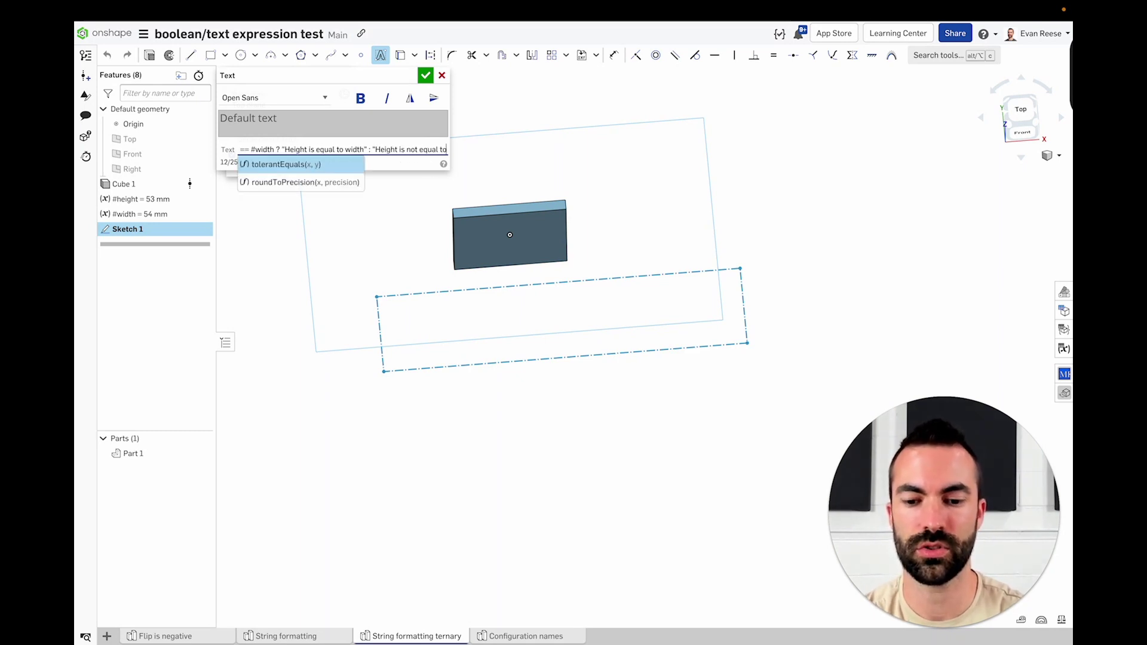
type(" qidth")
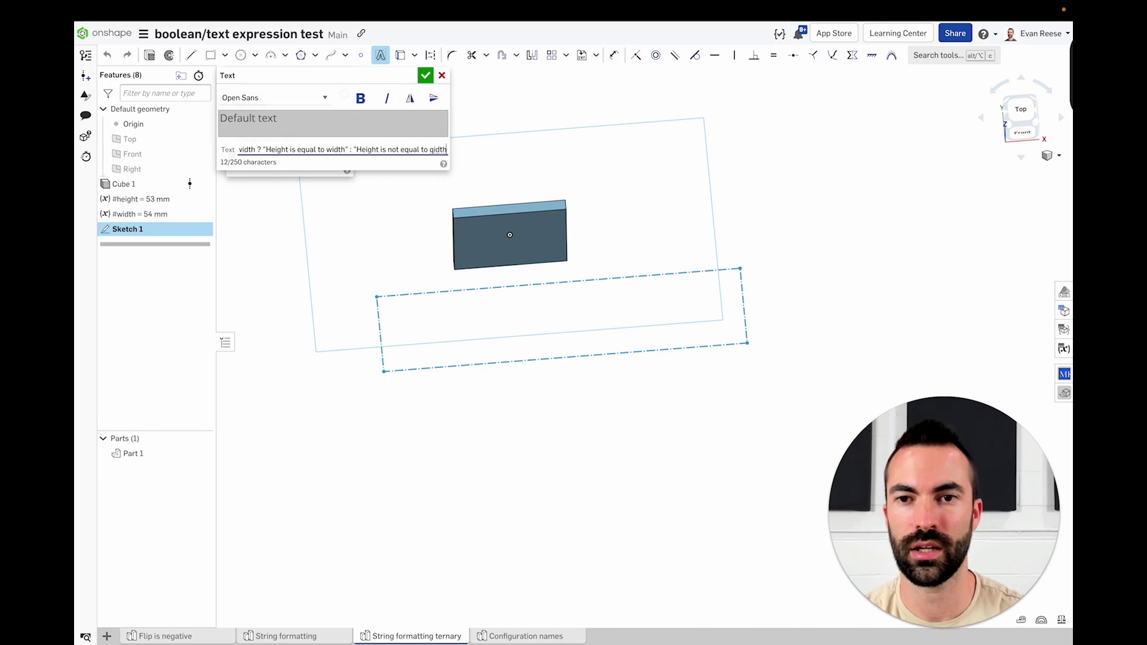
type("width")
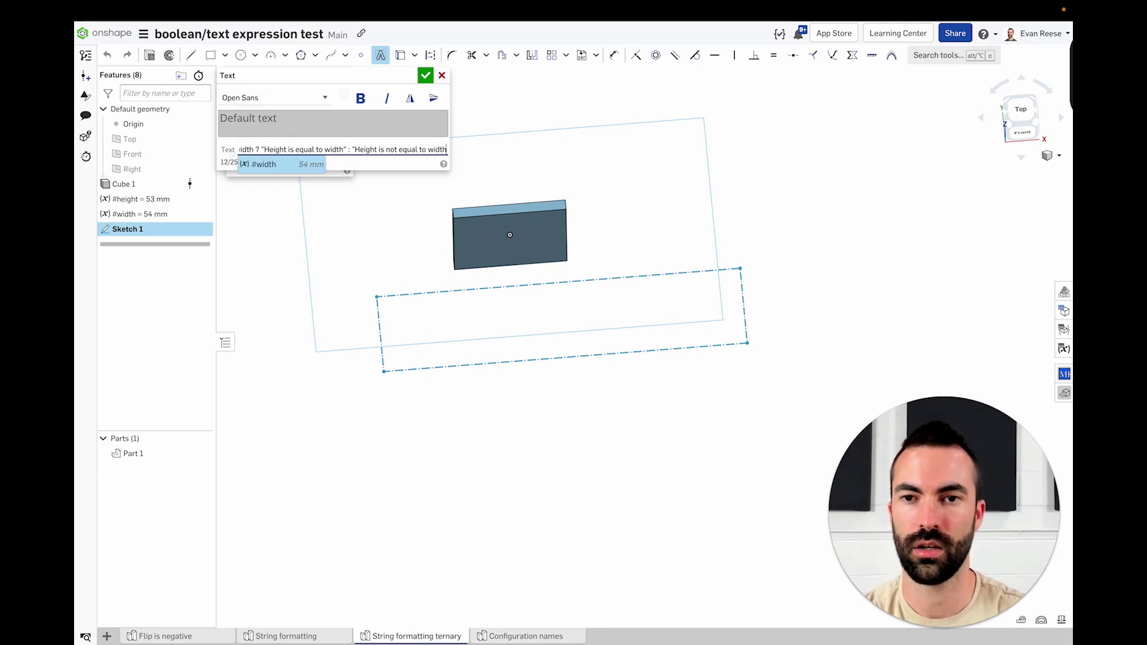
type("\"")
key("Return")
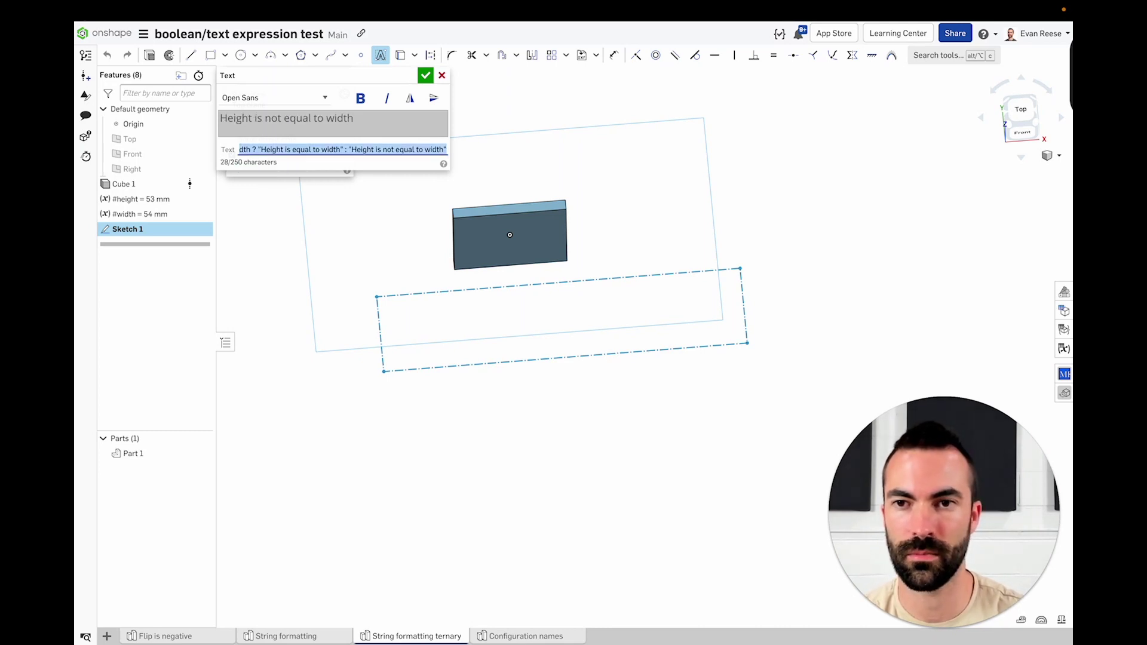
Place the expression text and give the text box a 10 mm height dimension.
left_click(425, 76)
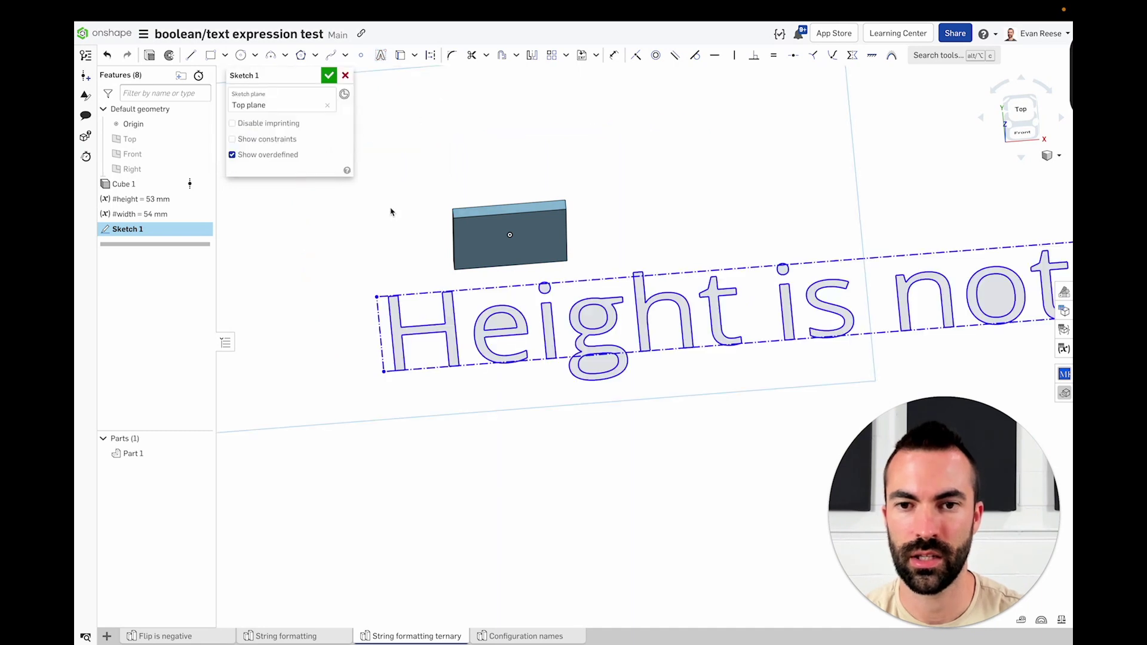
key("d")
left_click(379, 326)
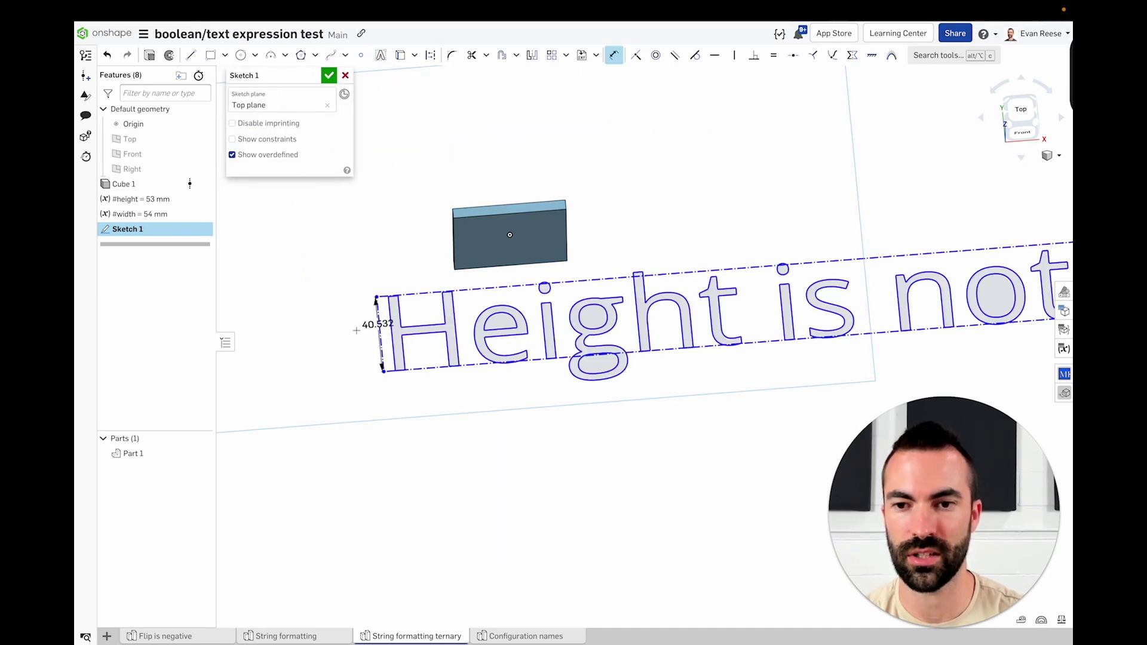
left_click(327, 339)
type("10")
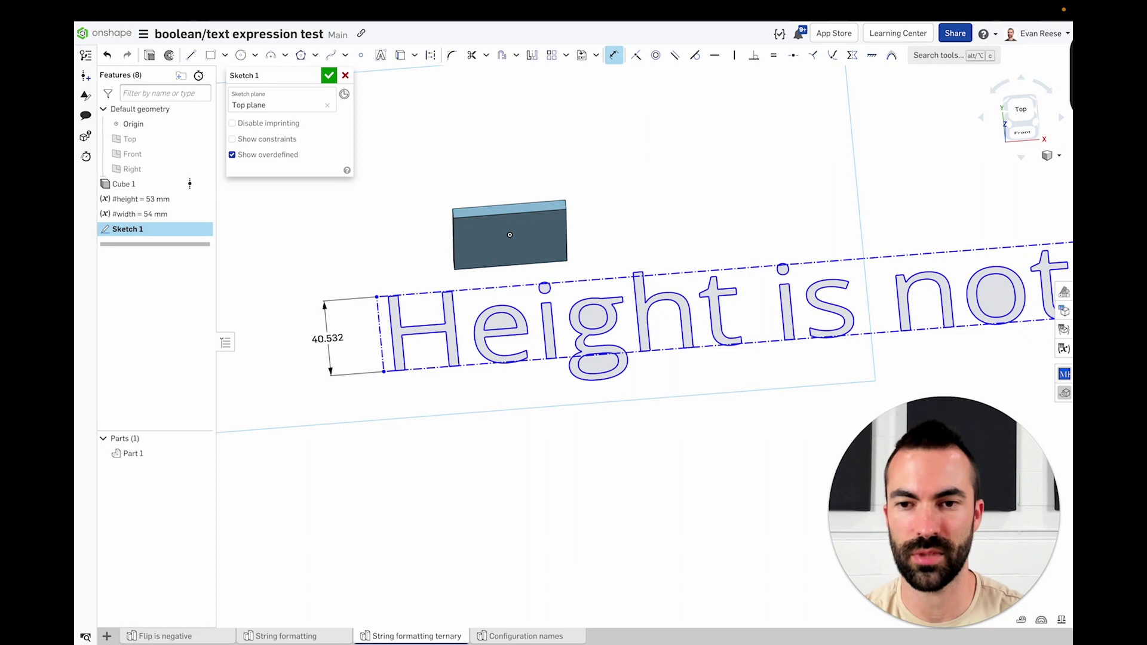
key("Return")
key("Escape")
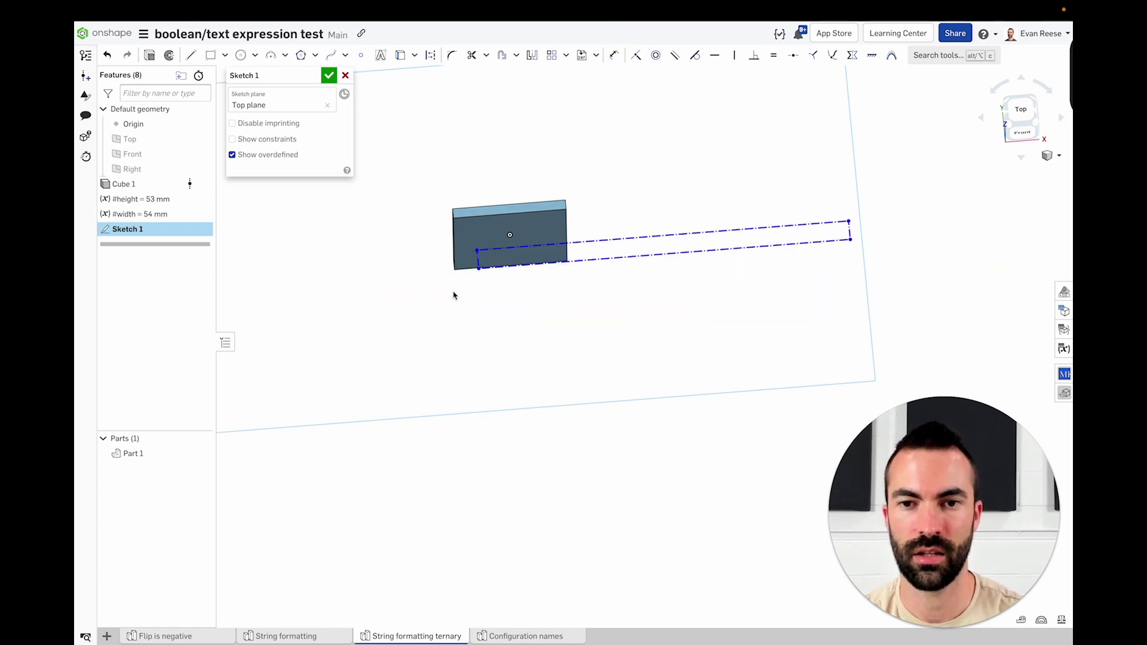
Move the text below the block and constrain its diagonal's midpoint to the origin.
left_click_drag(453, 296, 391, 325)
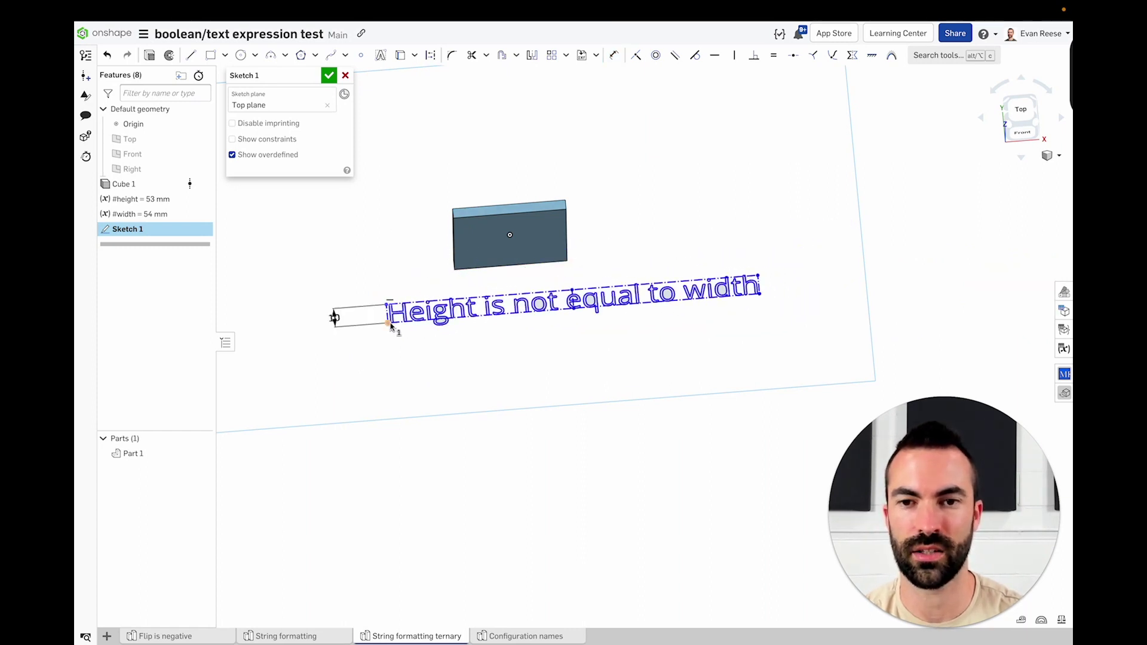
left_click(389, 323)
left_click(510, 235)
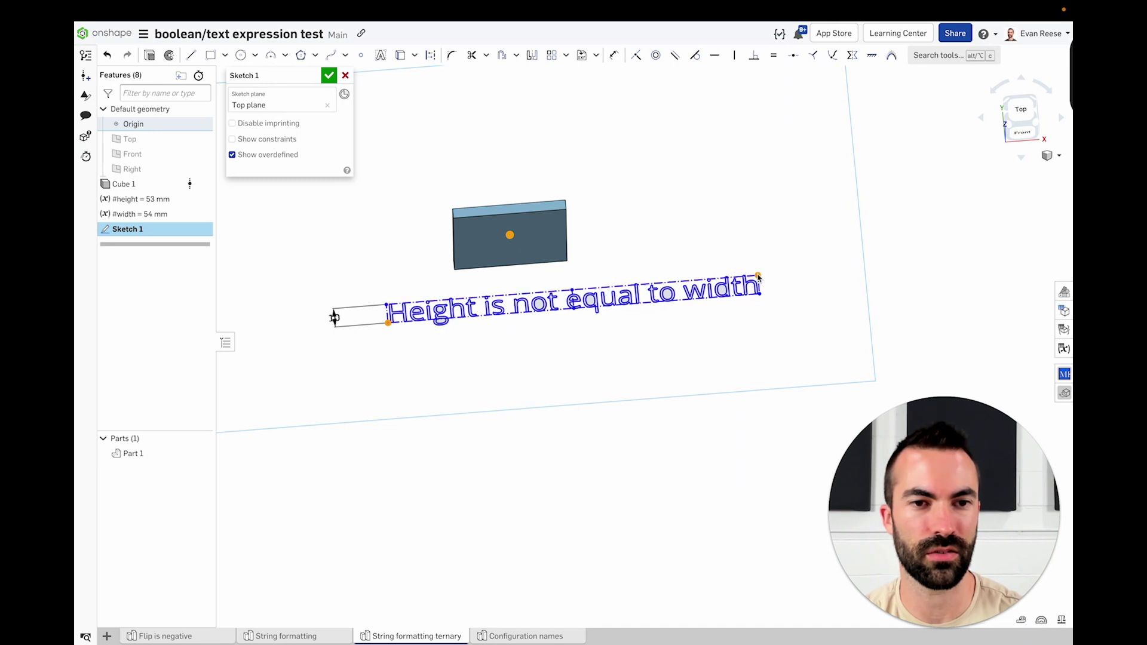
left_click(794, 55)
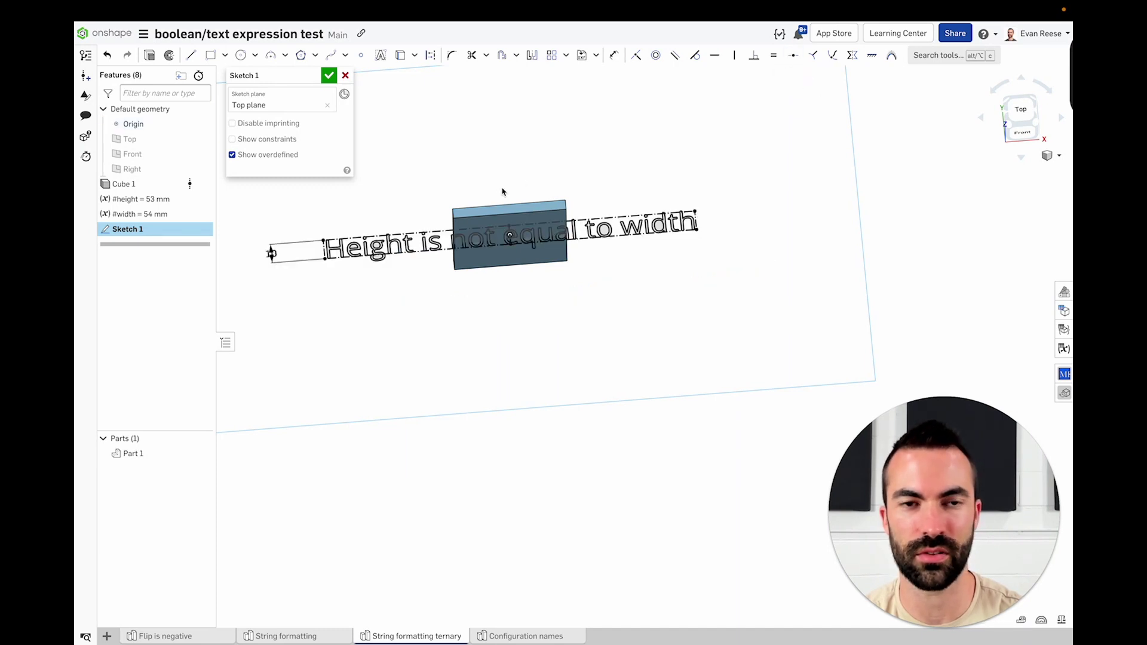
right_click_drag(452, 213, 454, 231)
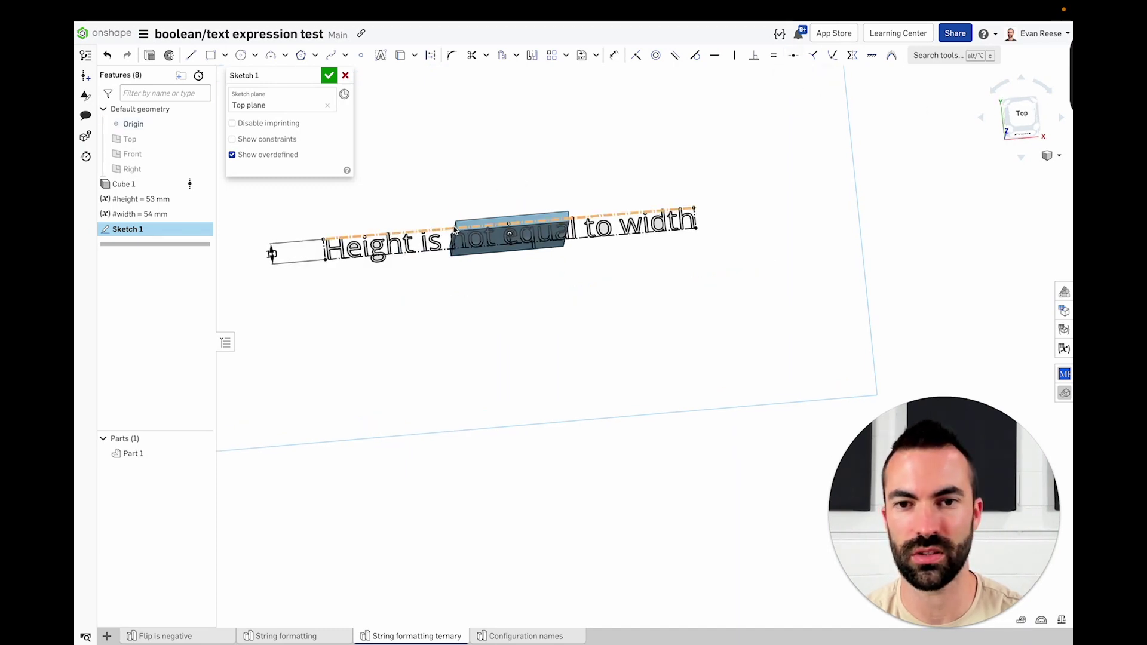
Replace the midpoint constraint with a coincident between the sketch point and text's top line, then finish Sketch 1.
key("ctrl+z")
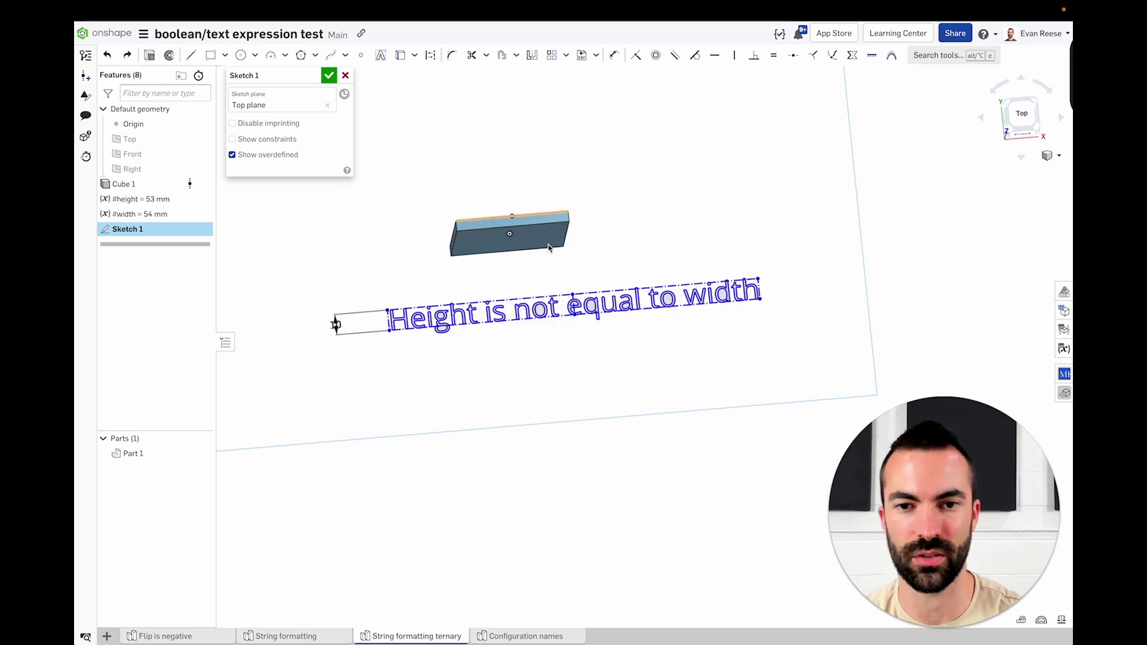
key("d")
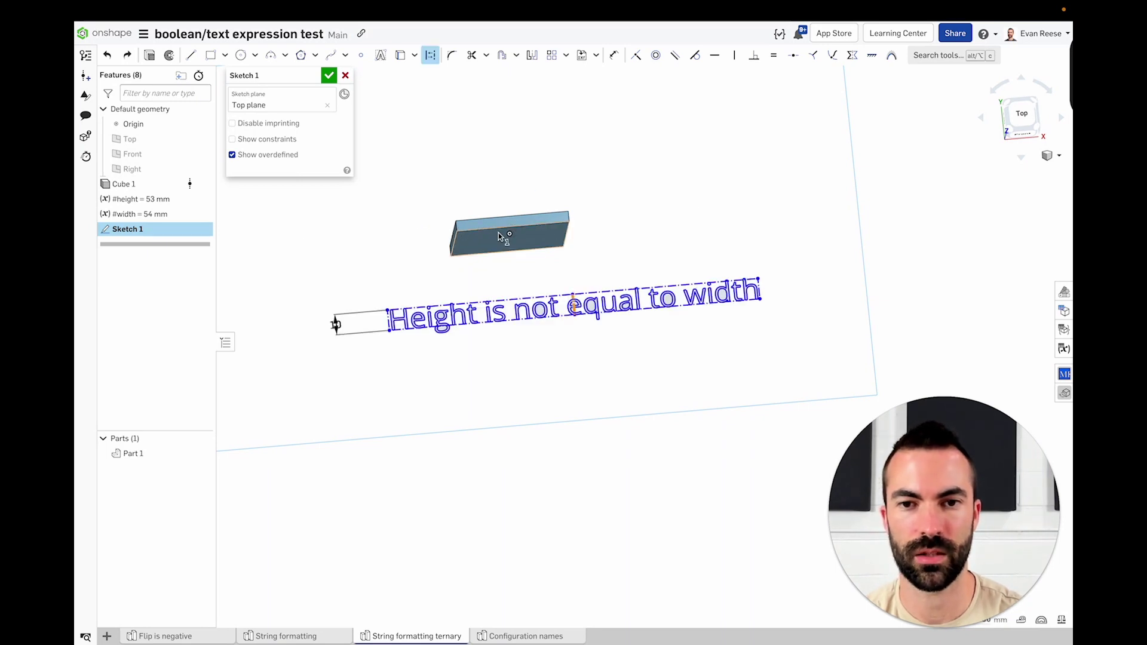
key("i")
left_click(509, 234)
left_click(529, 298)
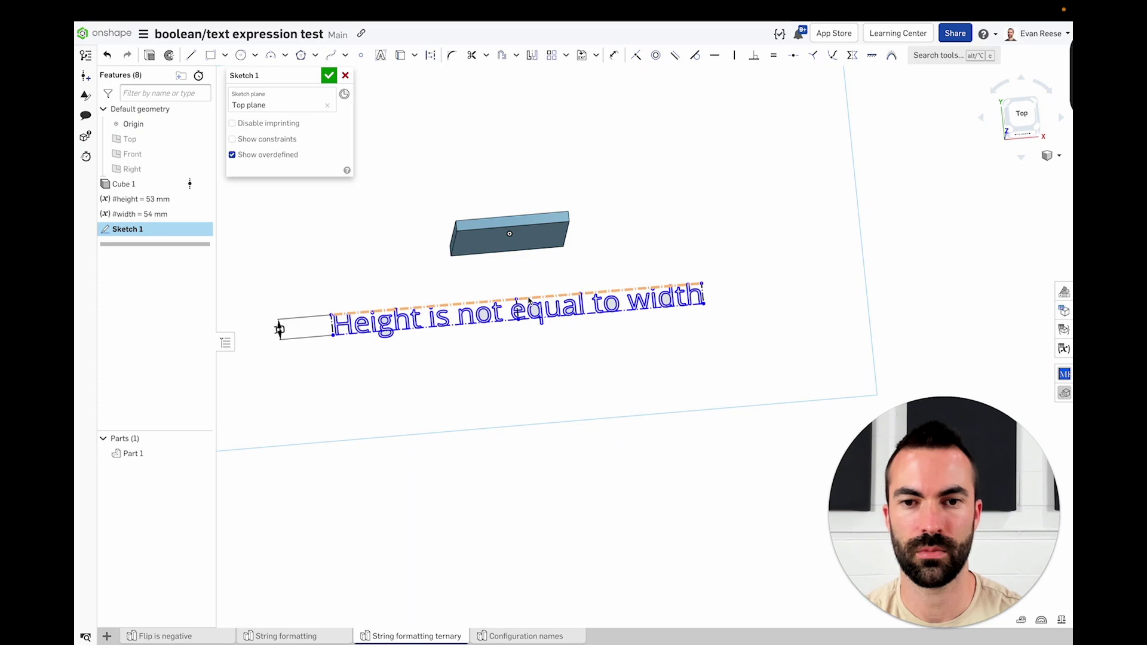
left_click(329, 76)
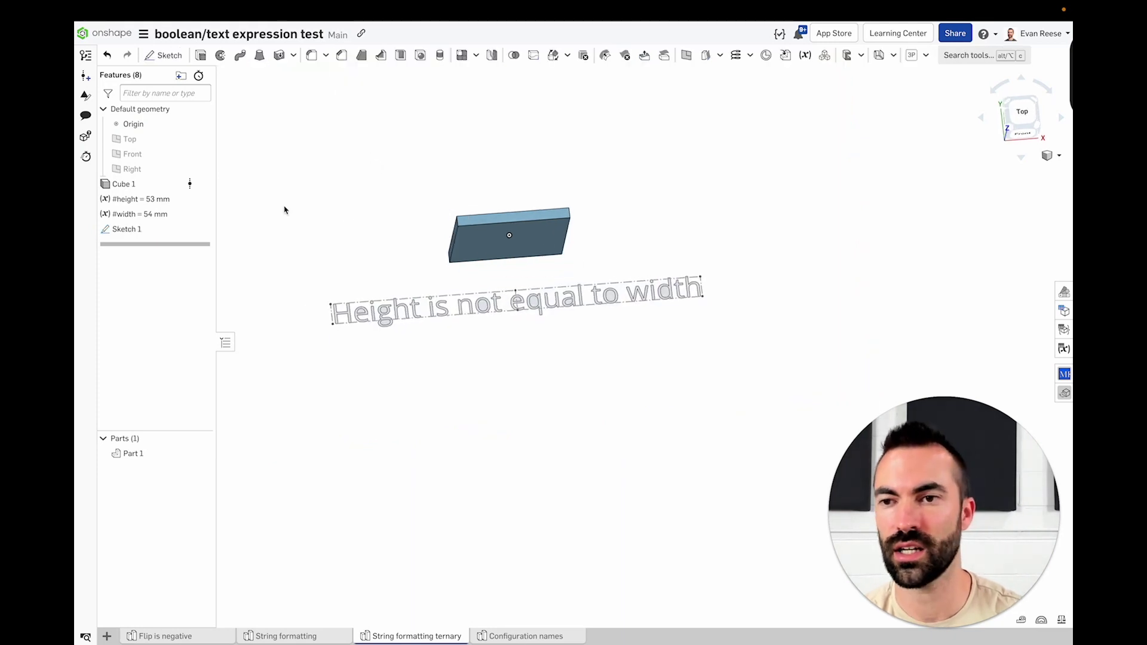
Edit Cube 1 with the Final preview, entering 50 mm for X and 50 mm for Z.
double_click(135, 200)
double_click(122, 184)
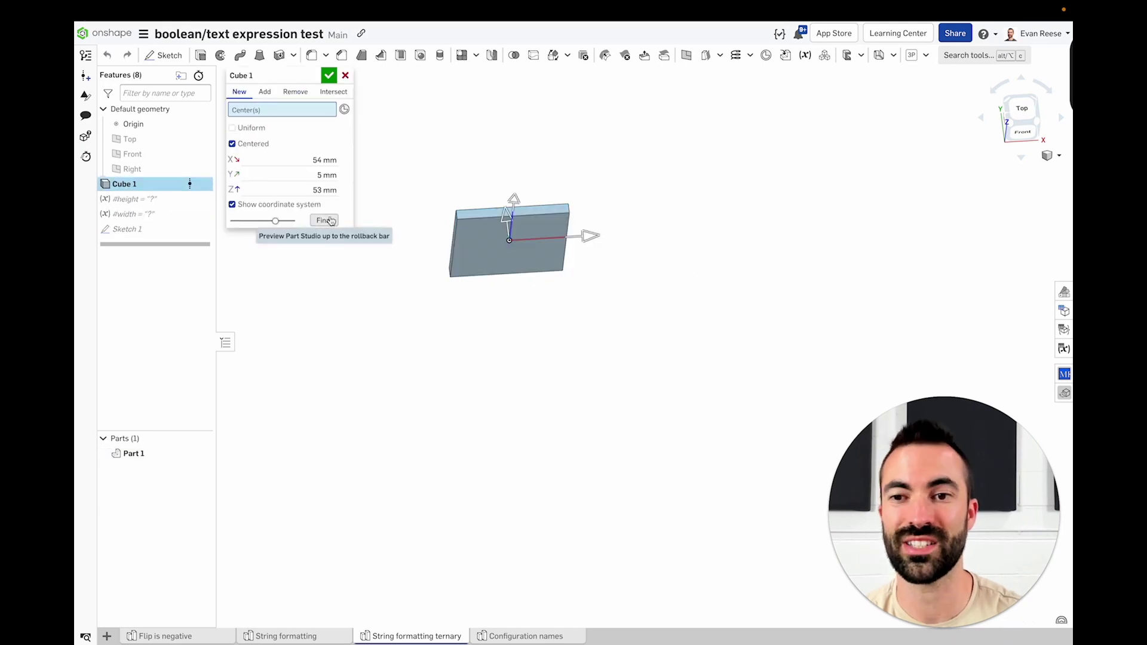
left_click(330, 221)
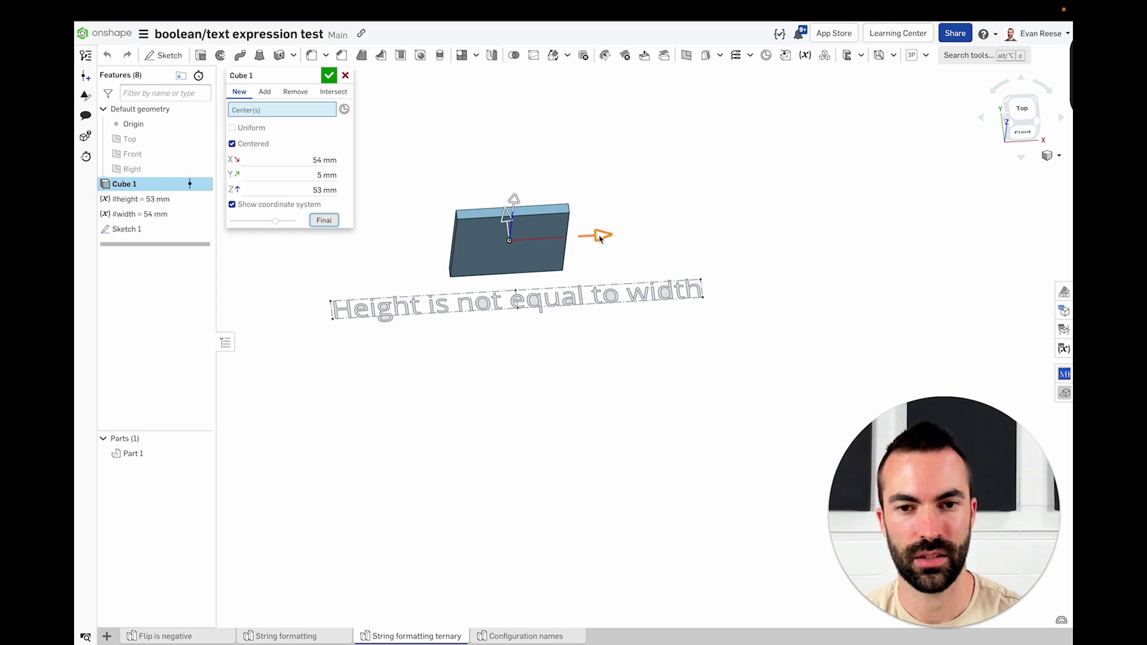
left_click_drag(600, 239, 614, 238)
left_click(326, 161)
type("50")
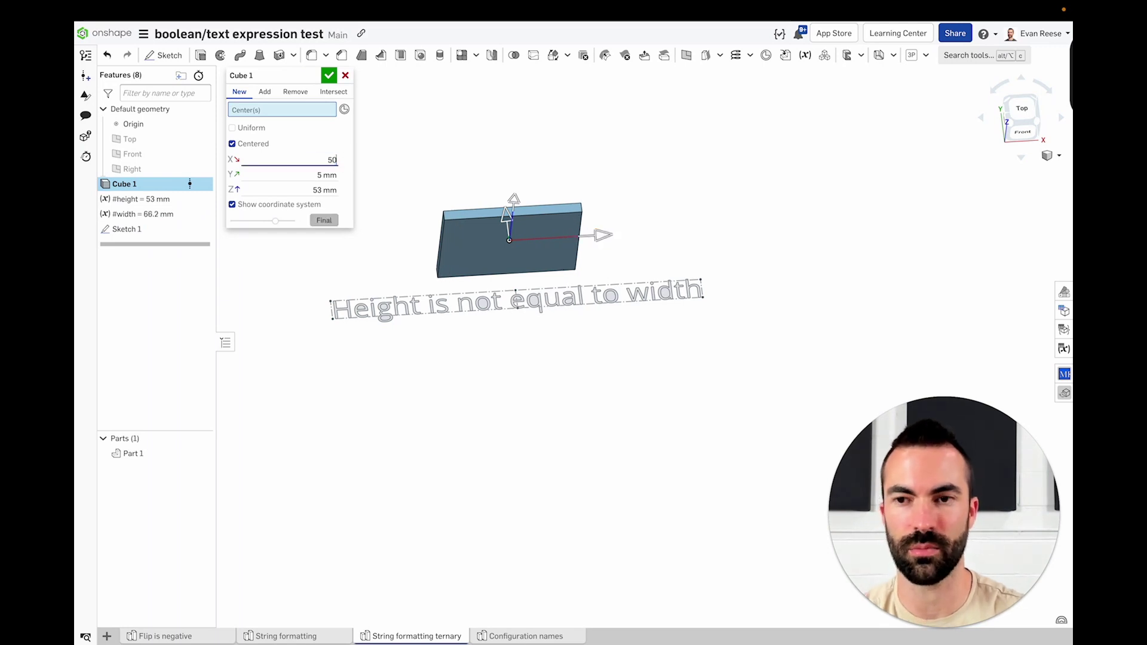
key("Tab")
key("Tab")
type("50")
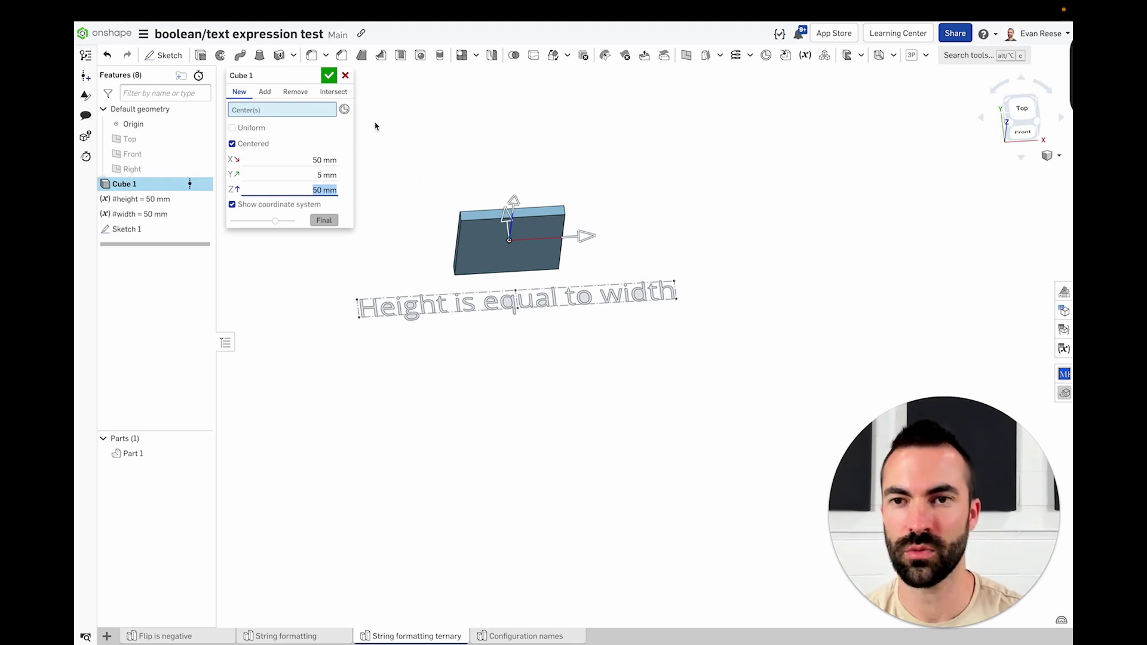
left_click(345, 76)
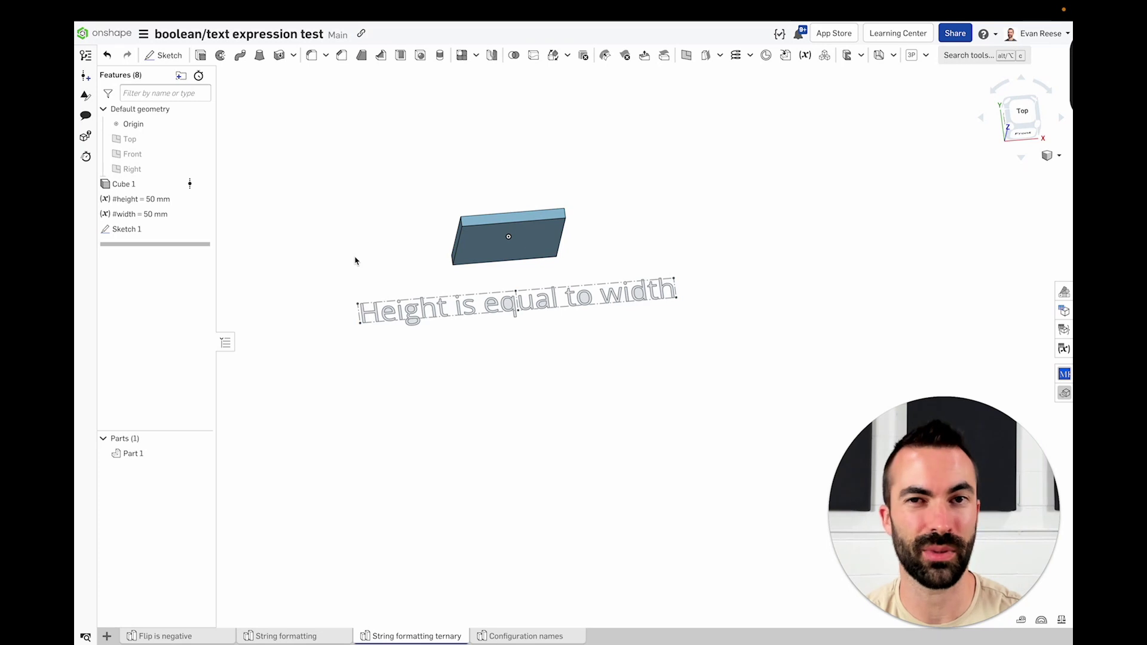
Open Sketch 1's text editor and place the caret in the ternary expression.
double_click(146, 231)
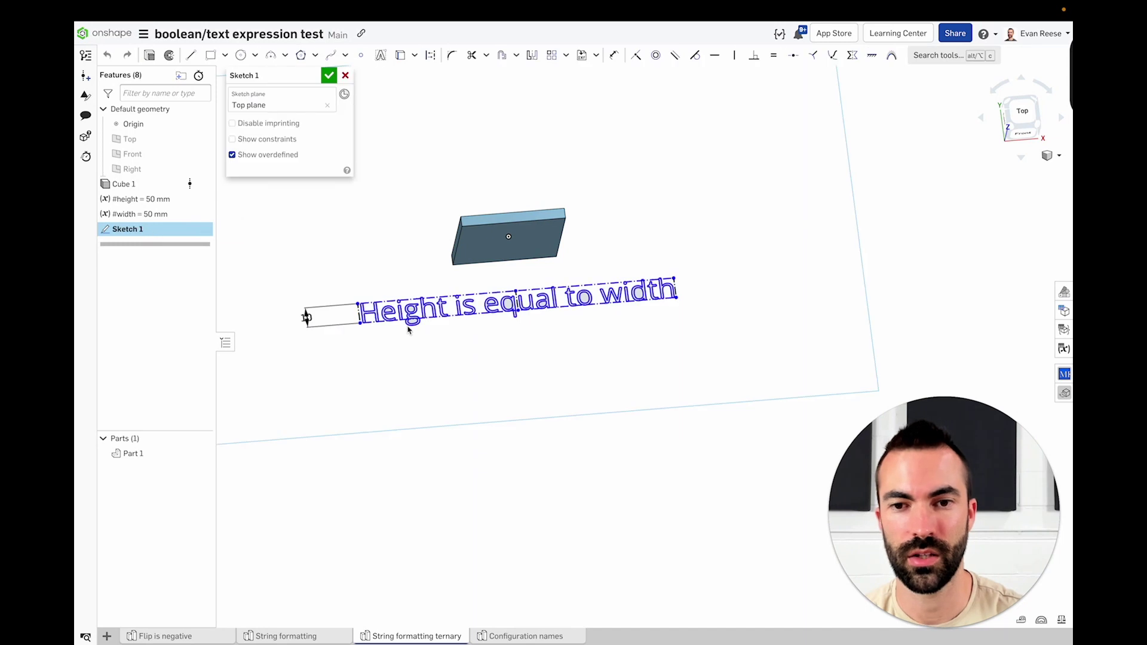
right_click(486, 302)
left_click(516, 318)
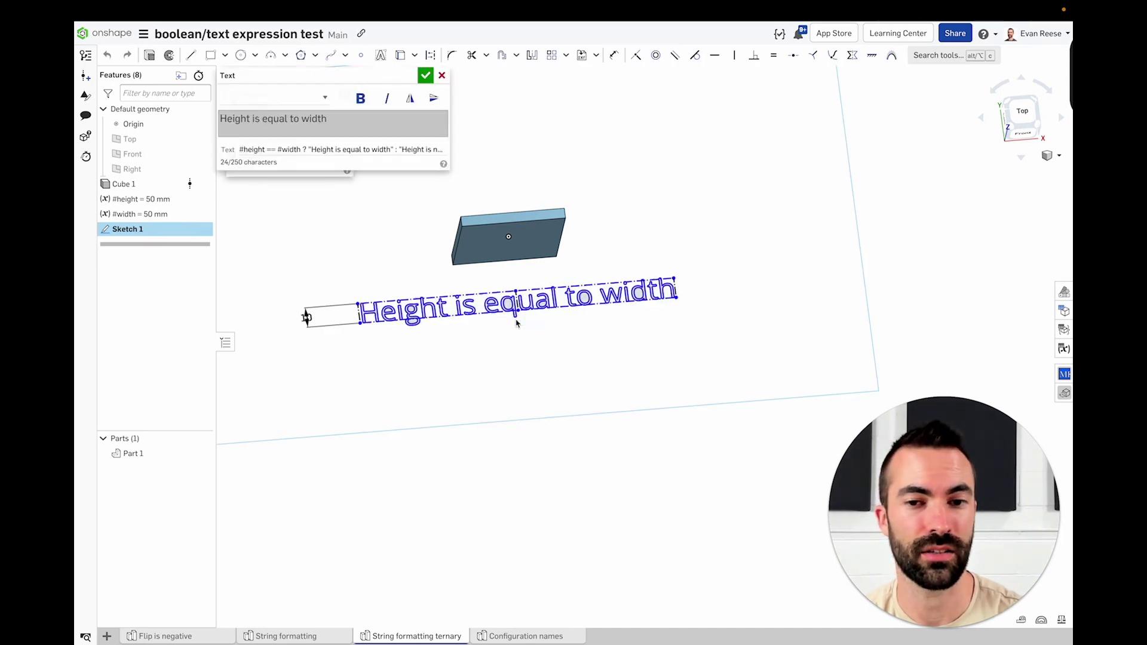
left_click(365, 149)
key("shift+End")
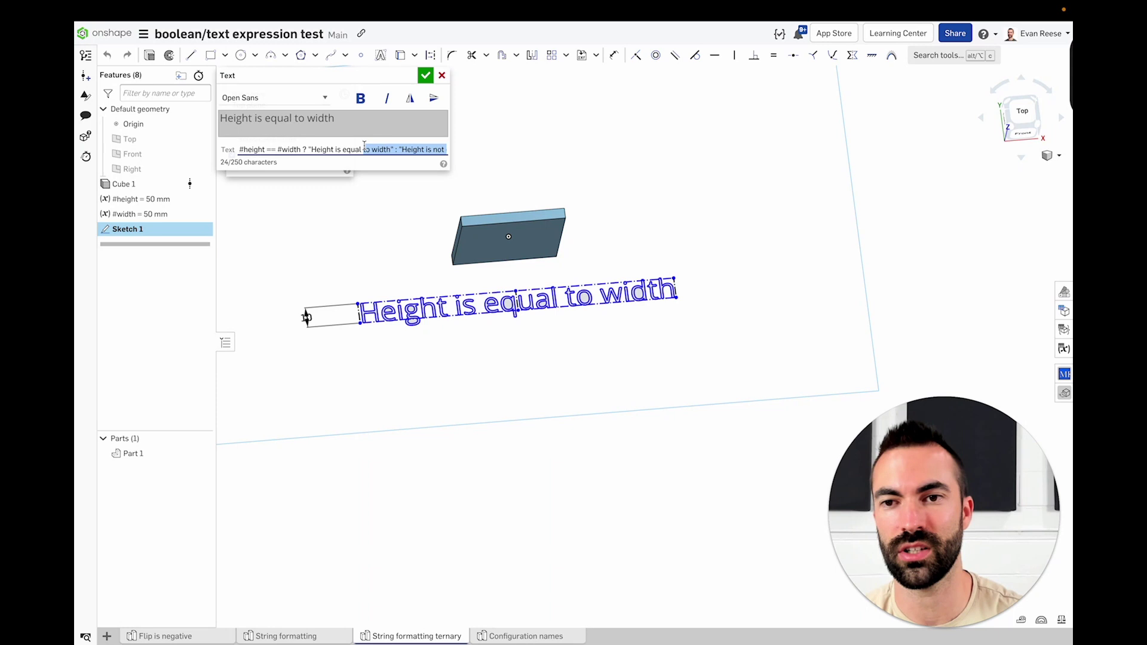
key("Home")
Step past the condition and true-branch string, selecting the "Height is not equal to width" branch.
key("alt+shift+Right")
key("alt+shift+Right")
key("alt+shift+Right")
key("alt+shift+Right")
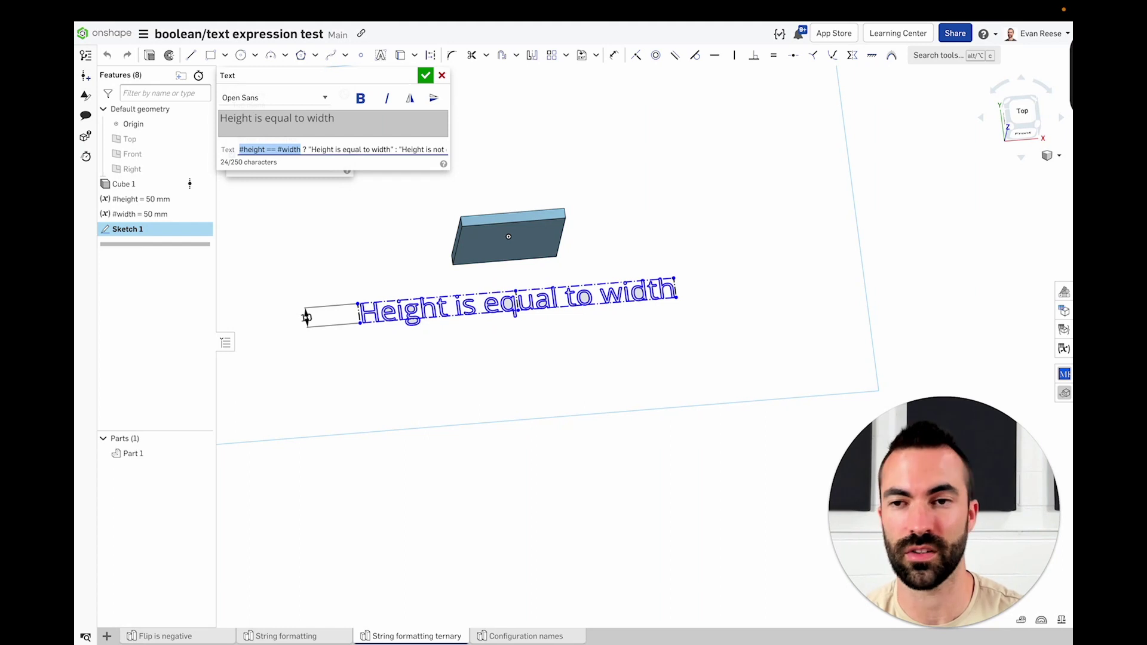
key("Right")
key("shift+Right")
key("shift+Right")
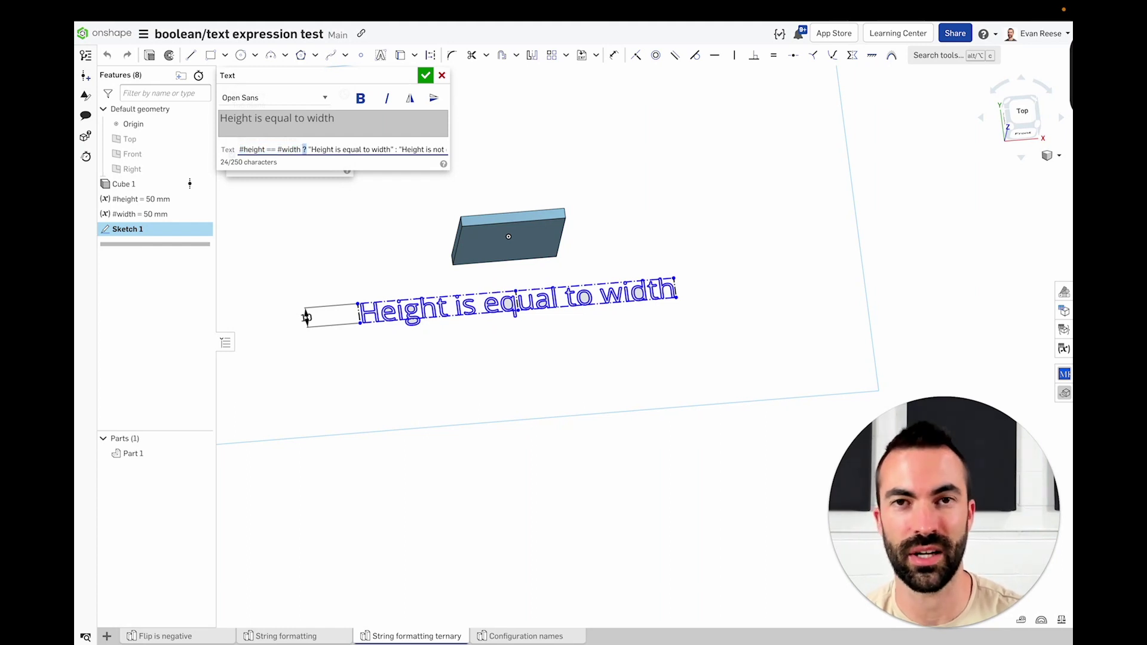
key("Right")
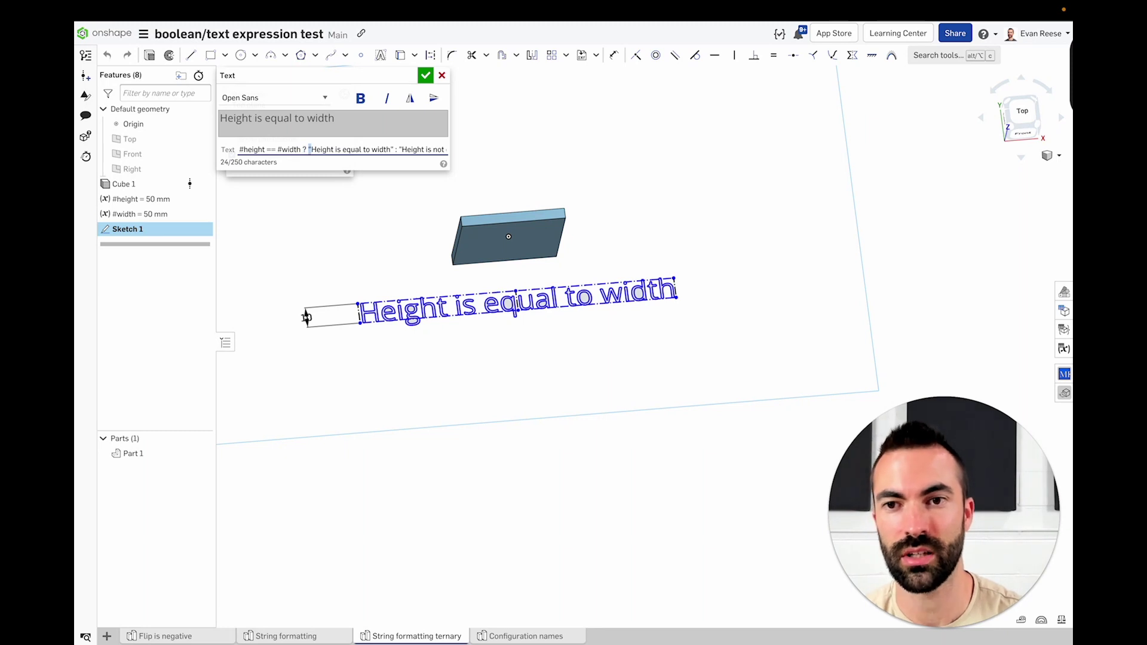
key("alt+shift+Right")
key("alt+shift+Right")
key("alt+shift+Right")
key("alt+shift+Right")
key("alt+shift+Right")
key("shift+Right")
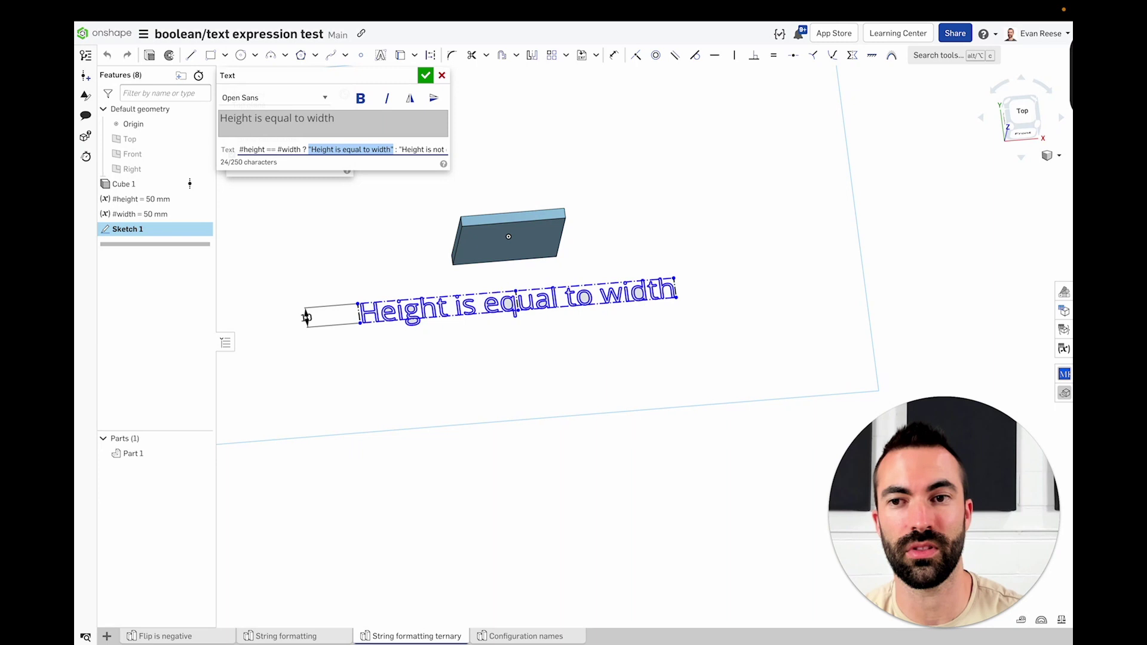
key("Right")
key("Right")
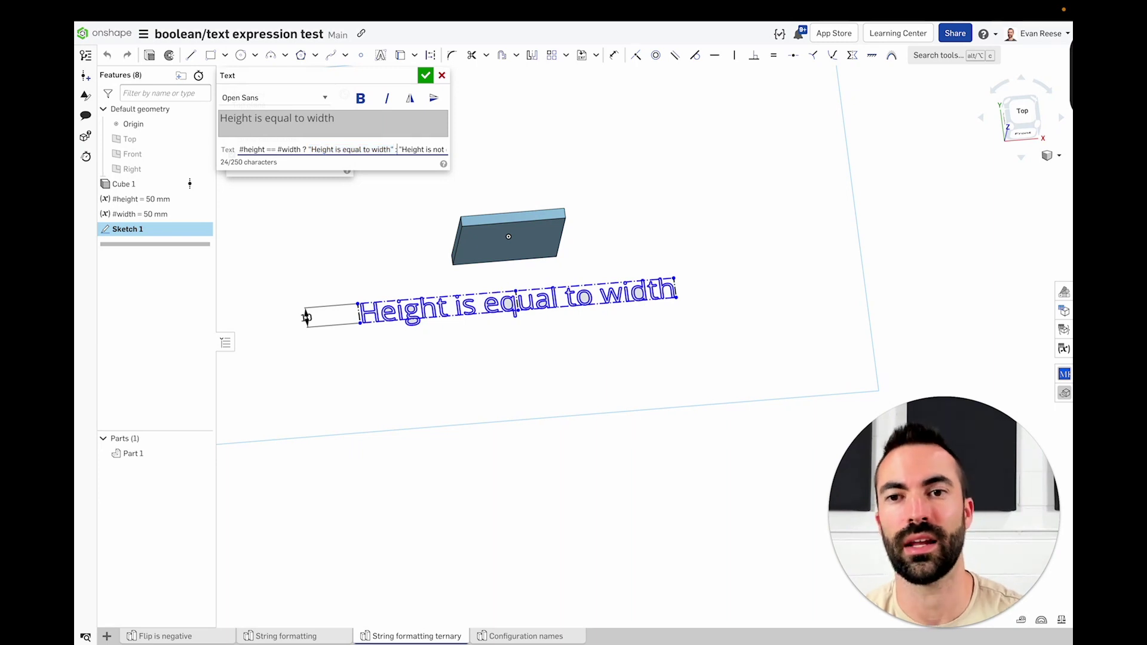
key("shift+End")
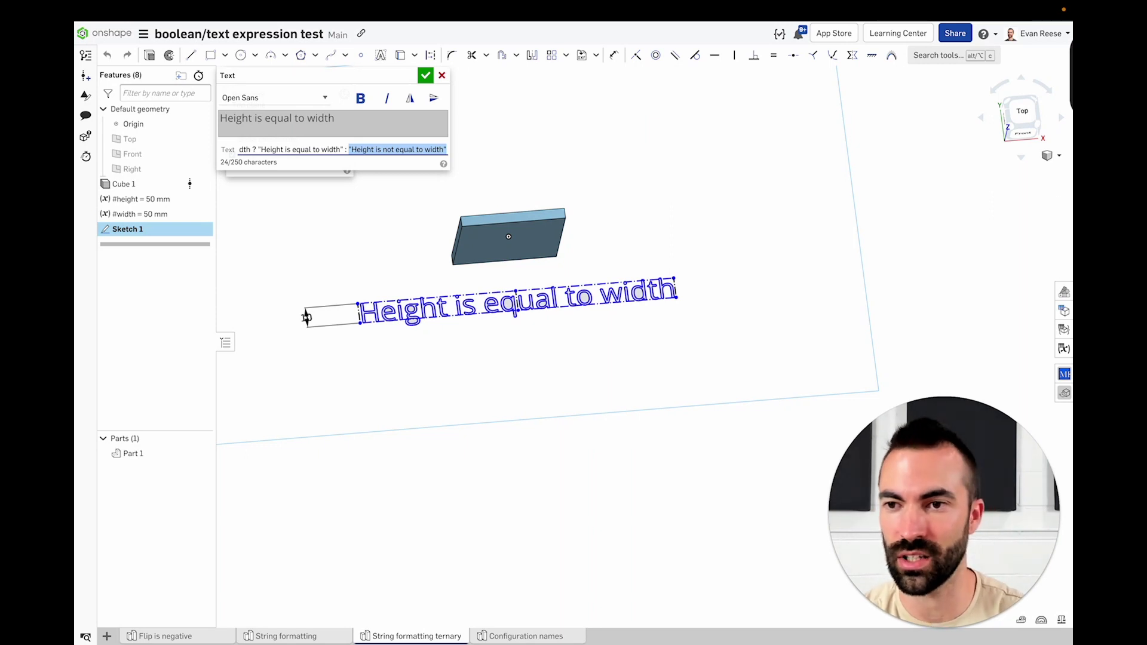
Replace the false branch with #height > #width ? "Height is greater than width" : "Height is less than width".
type("#height == #wi")
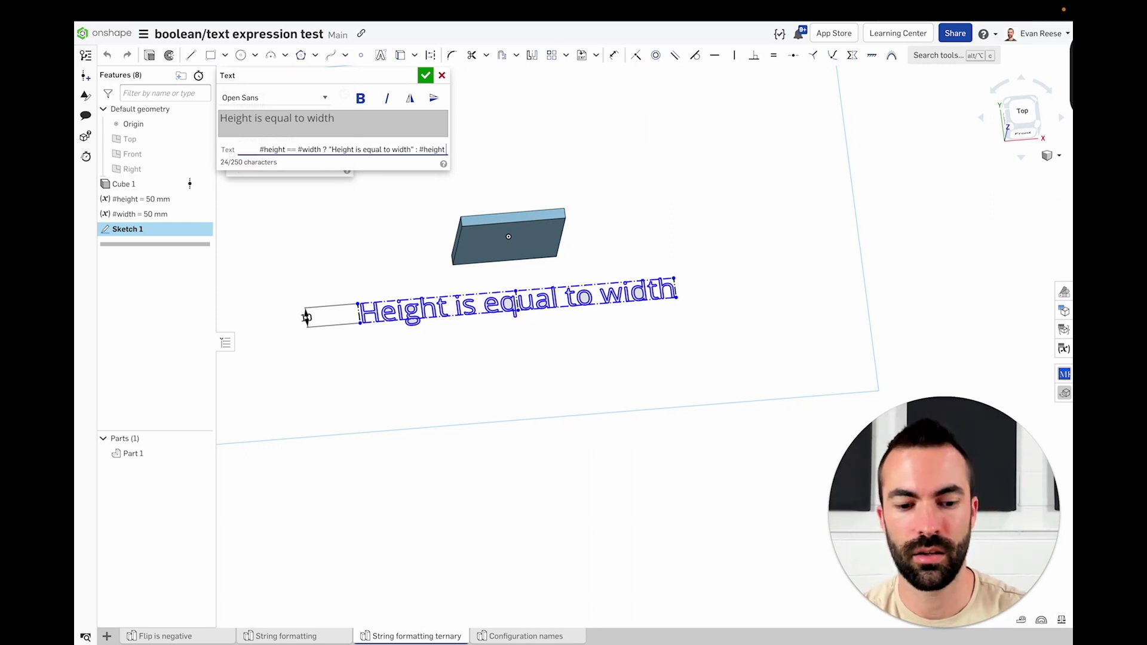
type(" >")
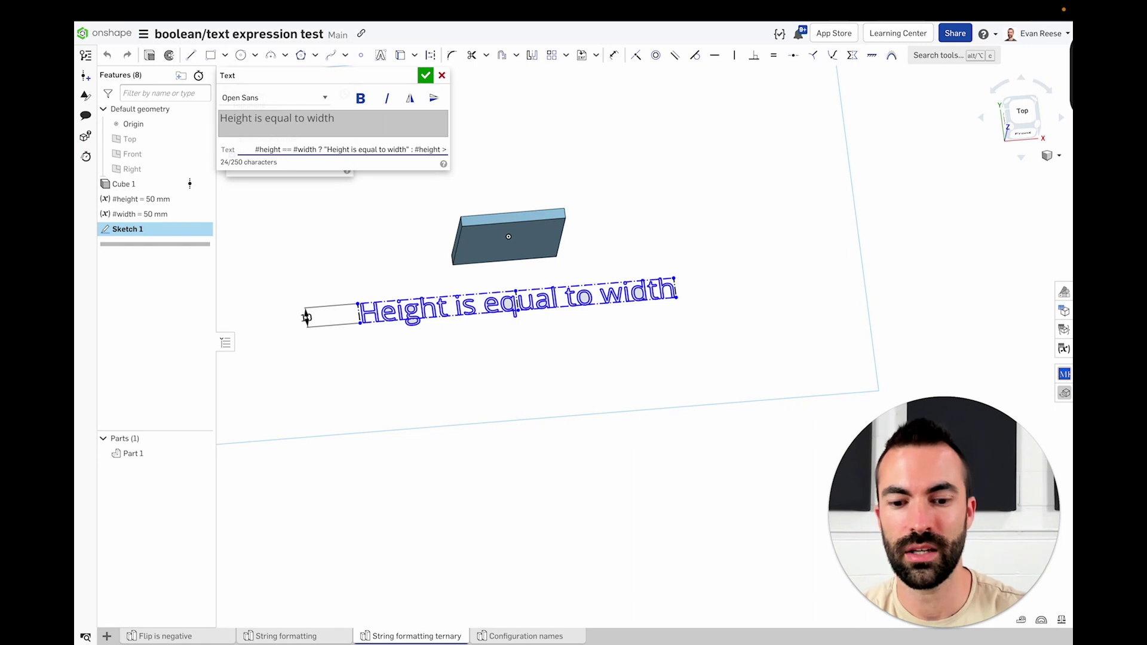
type(" w")
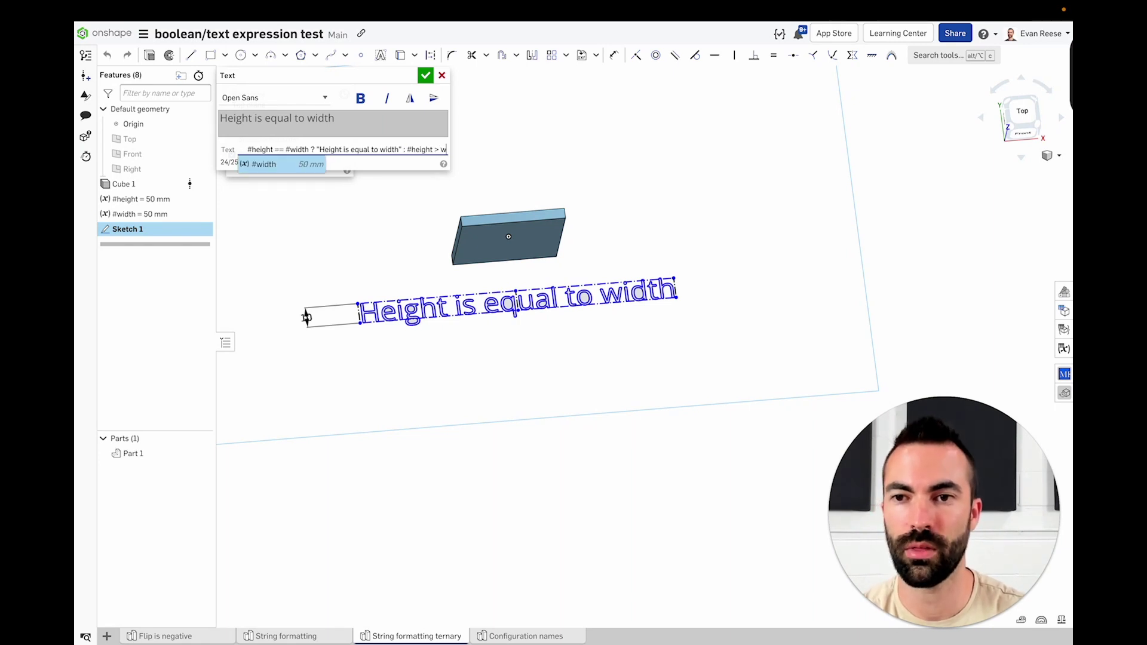
key("Return")
type("?")
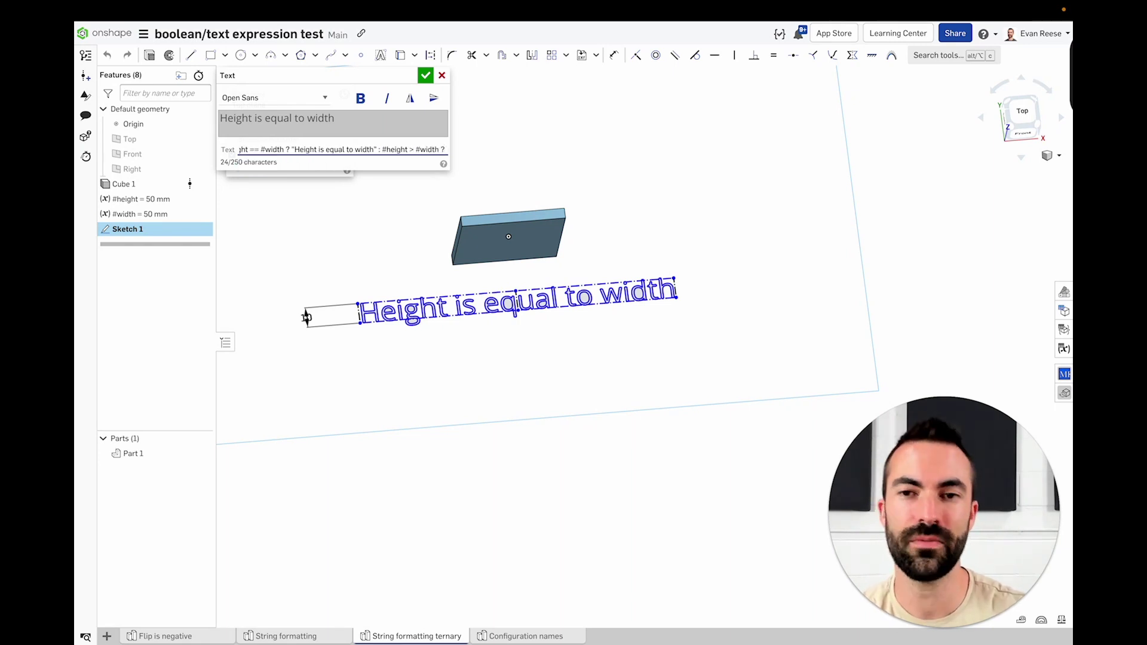
type(" \"Height is")
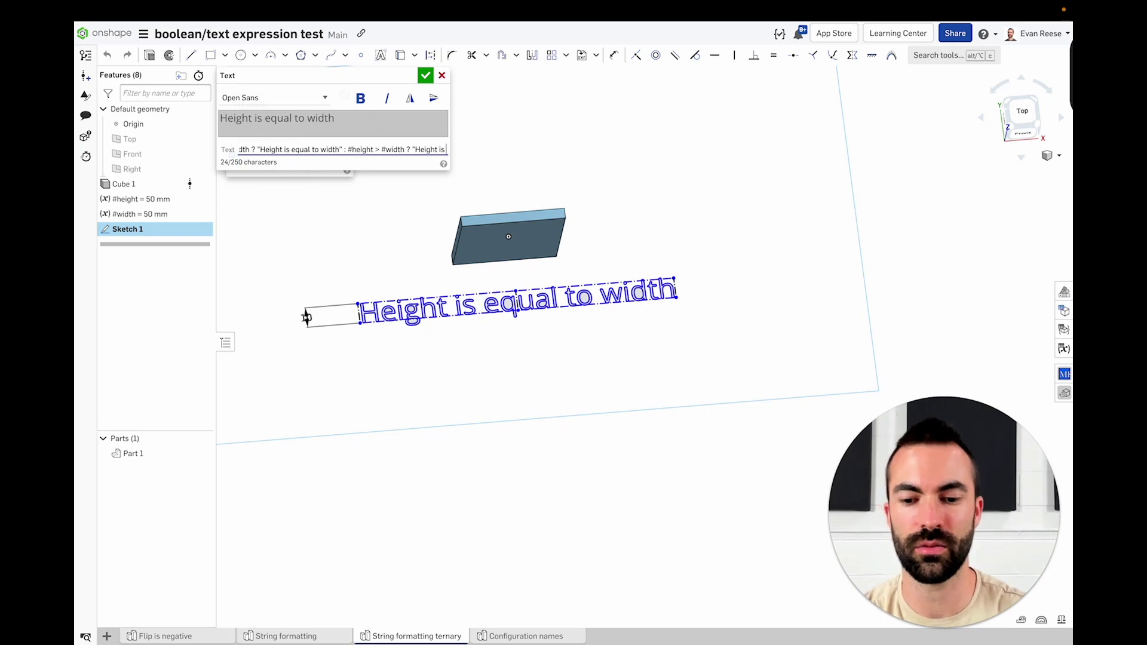
type(" greater than")
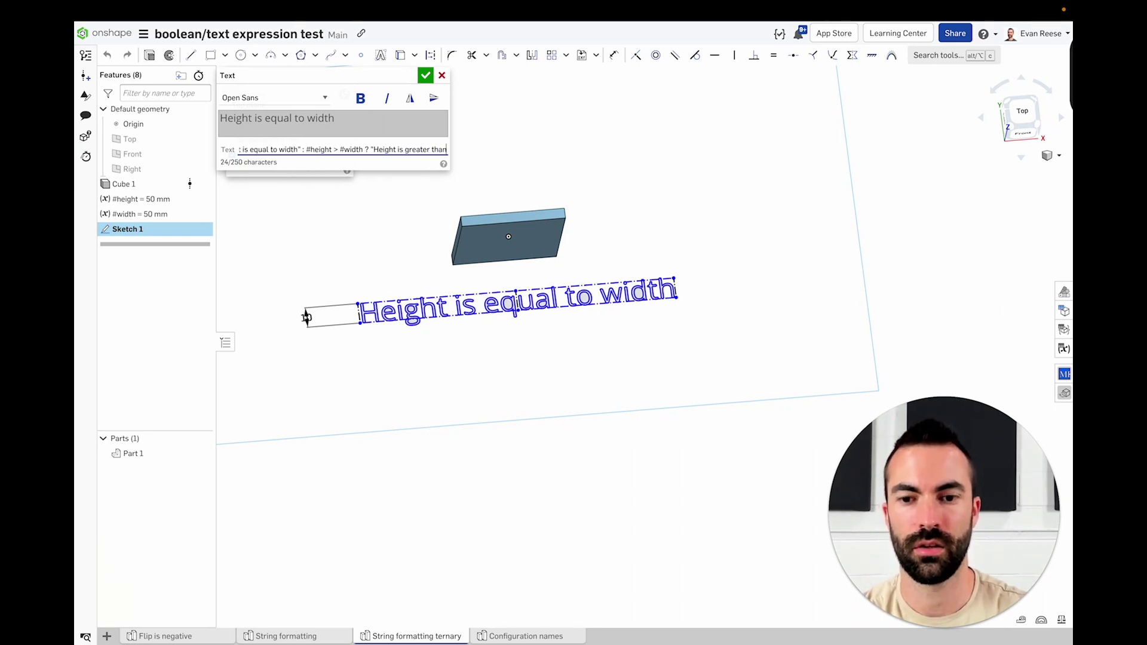
type(" width")
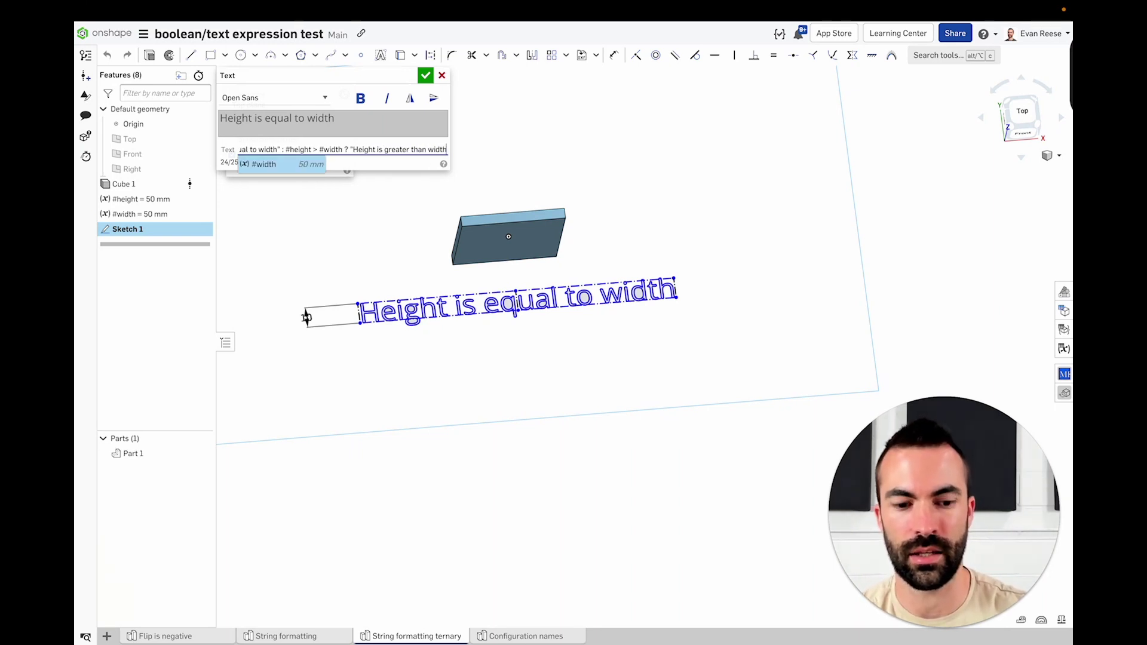
type("\" :")
type(" \"")
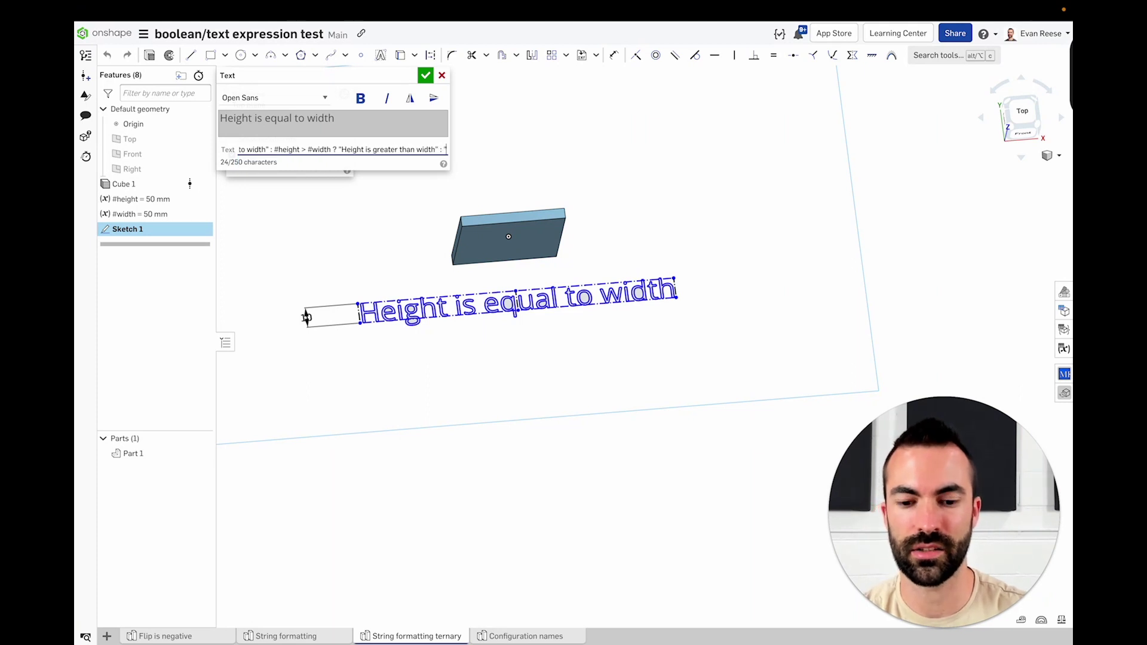
type("Height is less tha")
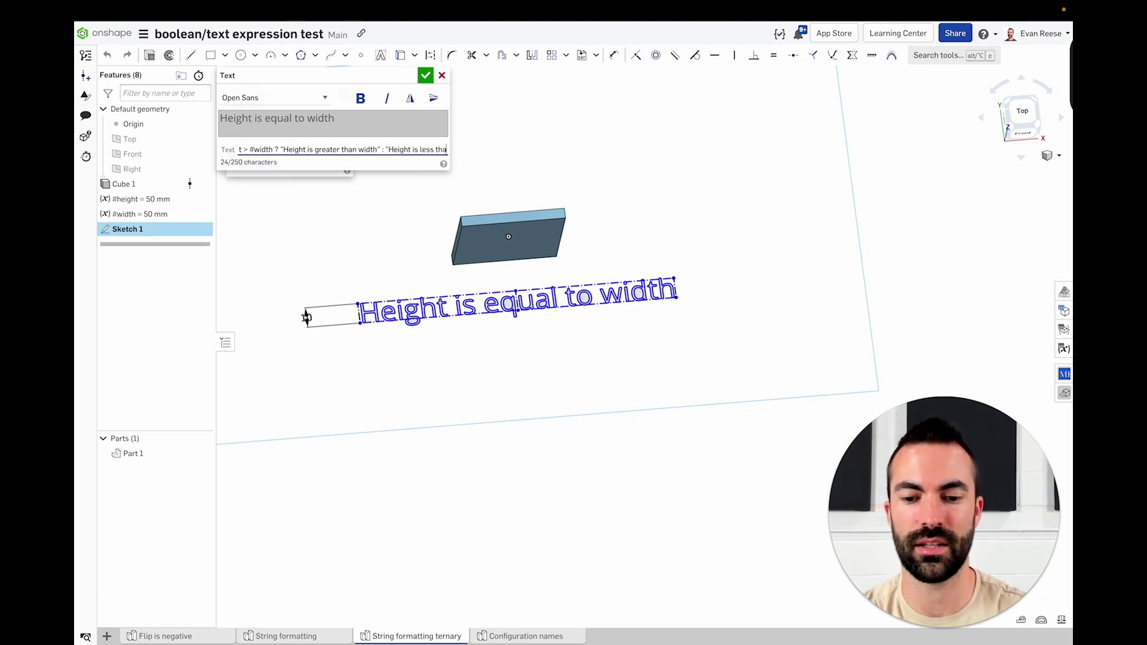
type("n width\"")
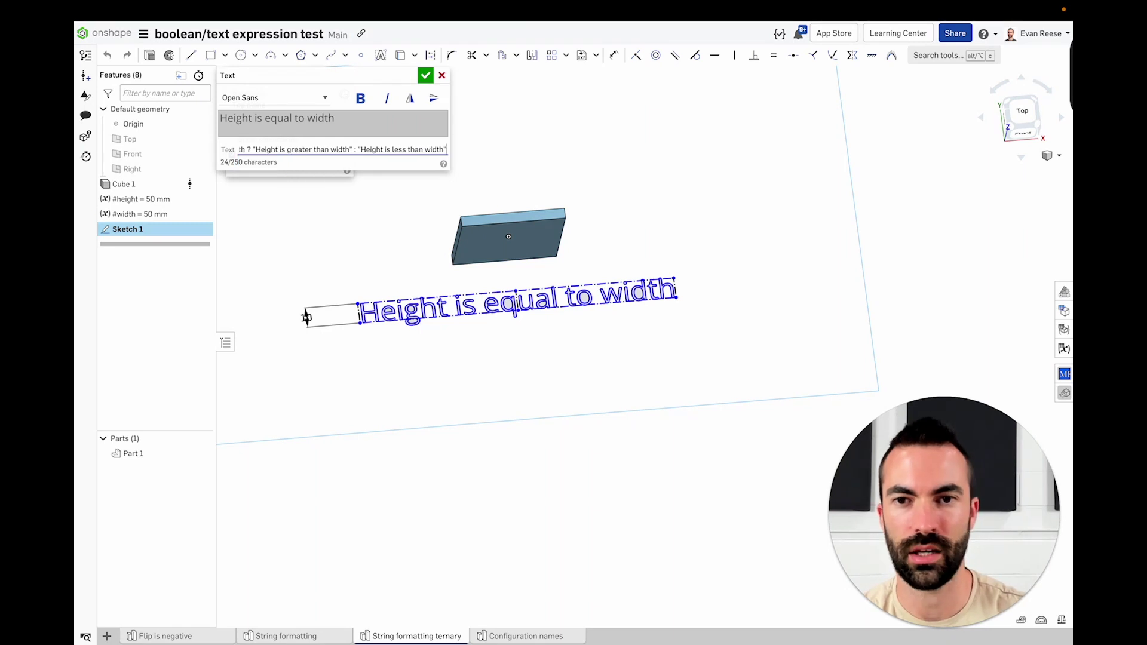
key("Return")
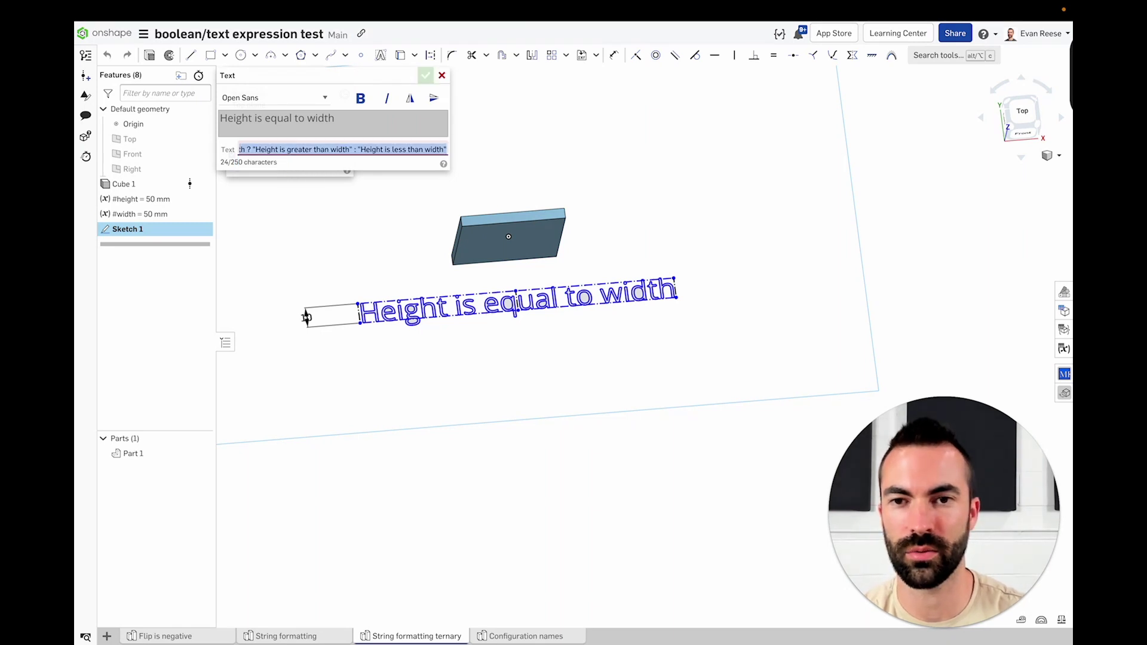
Add the missing closing ')' to the expression, commit the text, and finish Sketch 1.
left_click(410, 151)
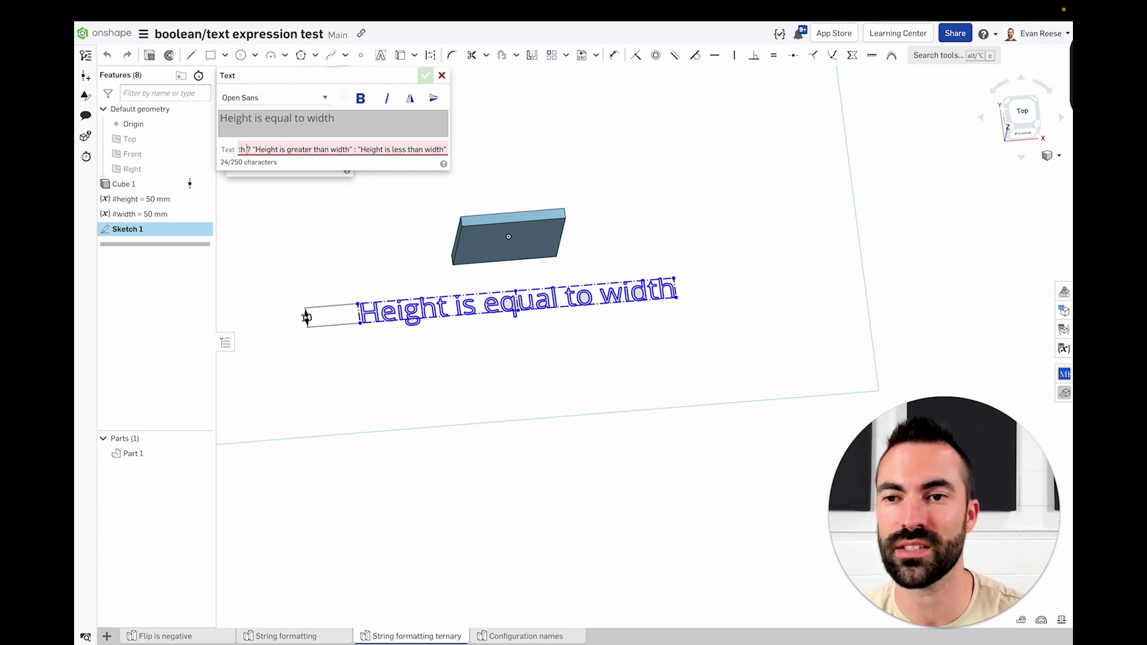
key("Left")
key("Left")
key("Left")
key("Left")
key("Left")
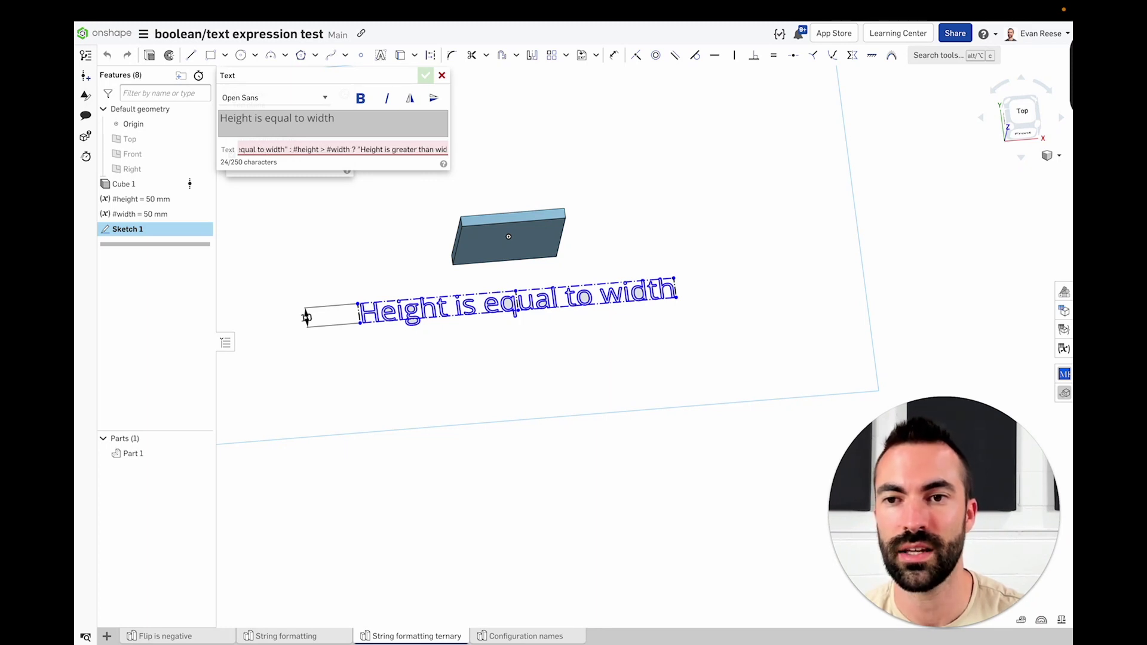
key("End")
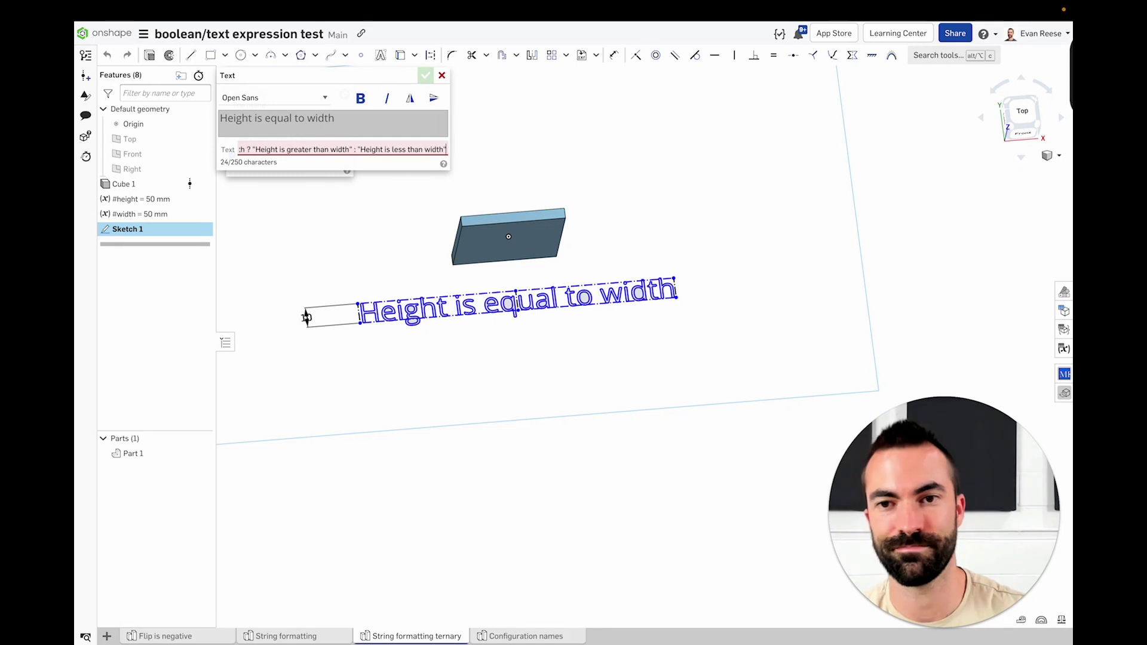
type(")")
key("Return")
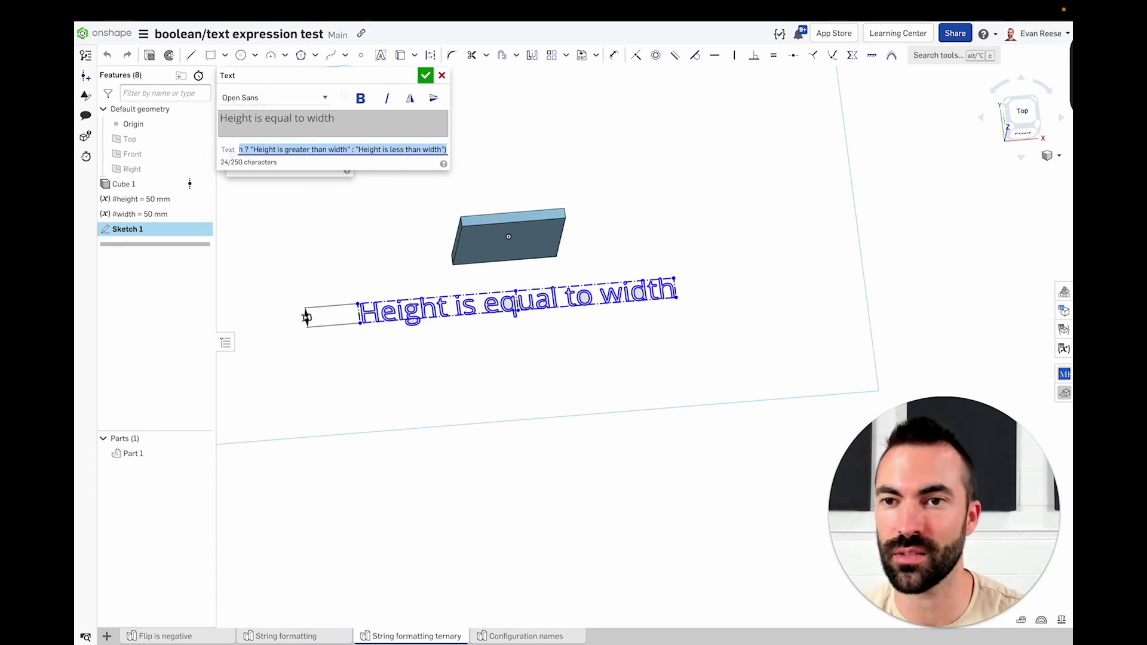
left_click(425, 75)
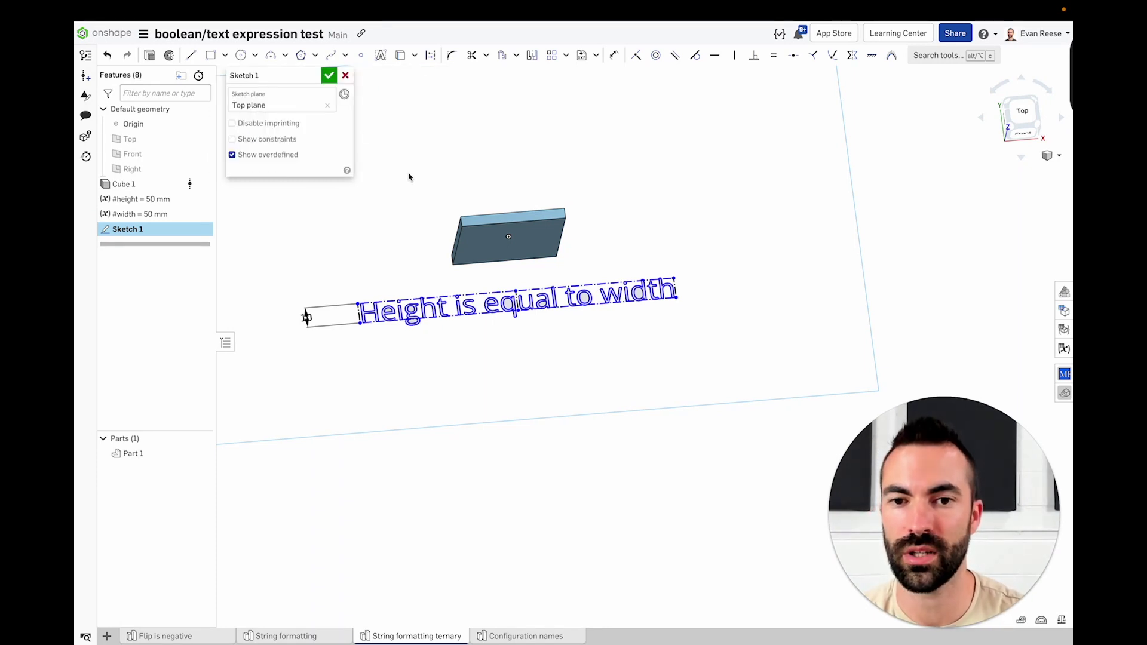
left_click(329, 75)
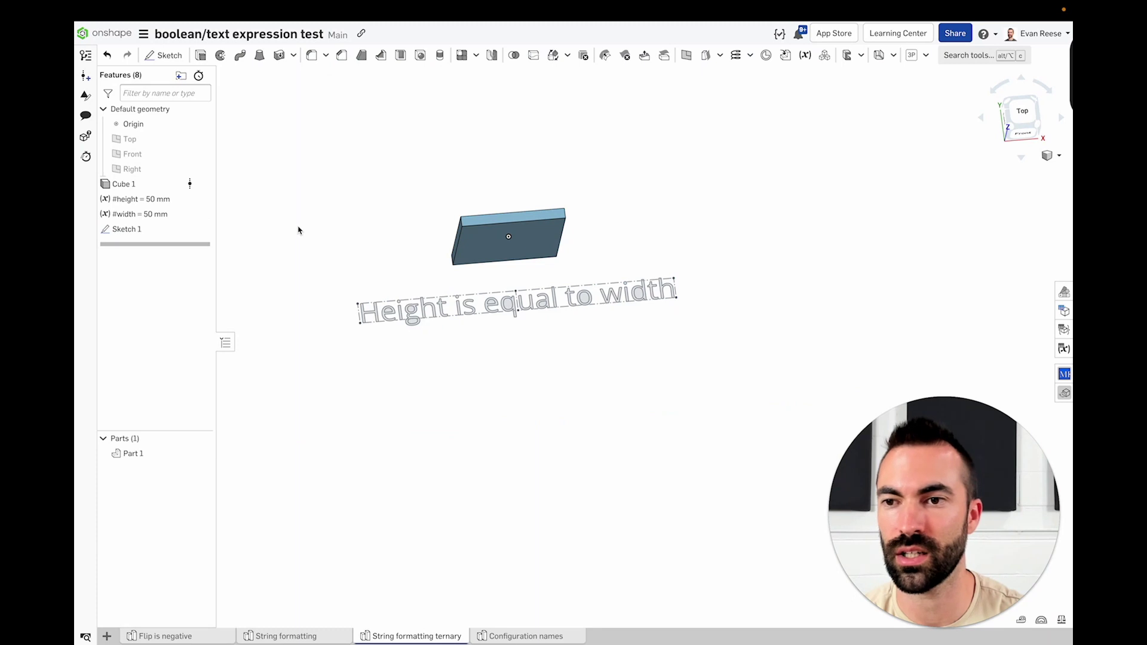
double_click(148, 184)
Drag Cube 1's width to 73.2 mm and below 50 mm to watch the text, then cancel and open Configuration names.
left_click(332, 226)
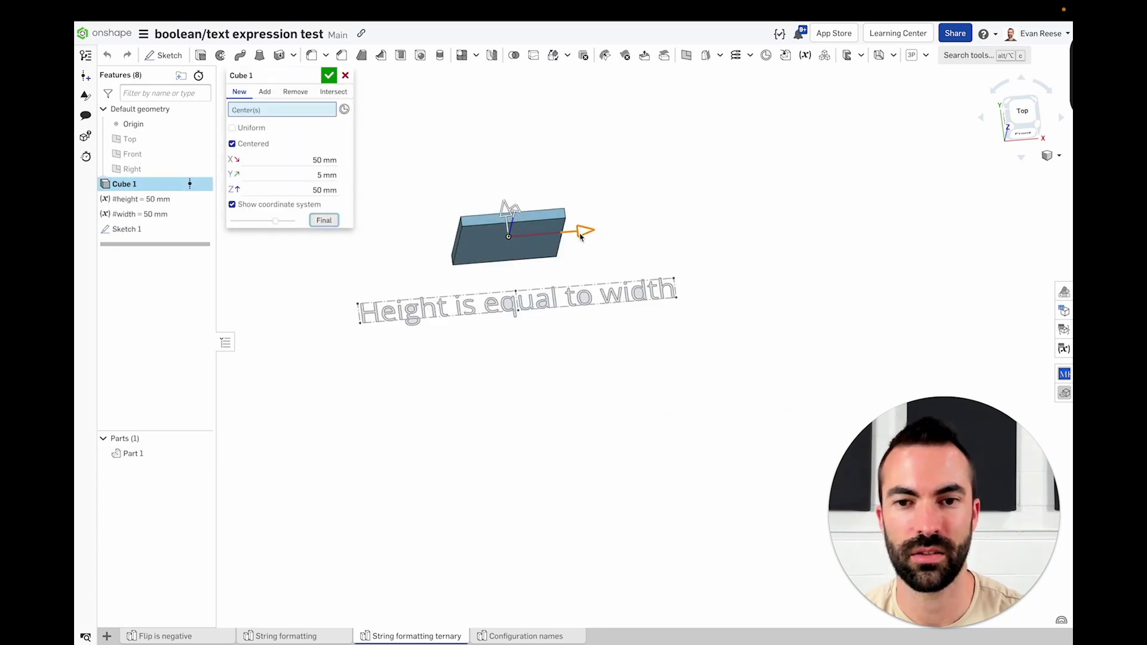
left_click_drag(594, 237, 610, 227)
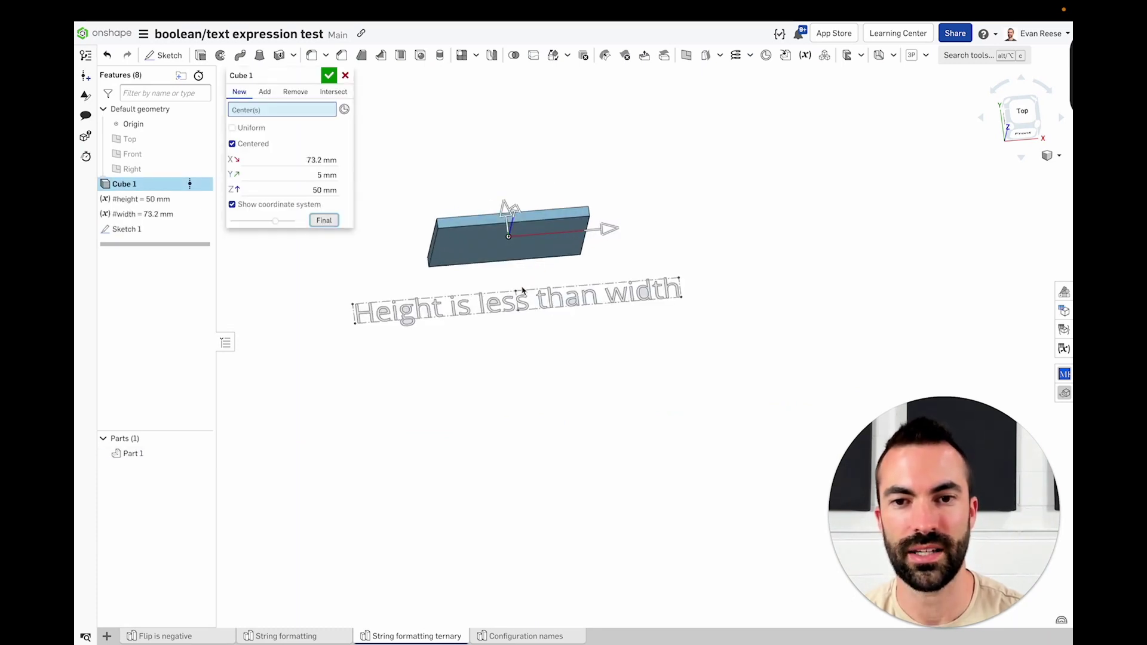
right_click_drag(609, 228, 526, 290)
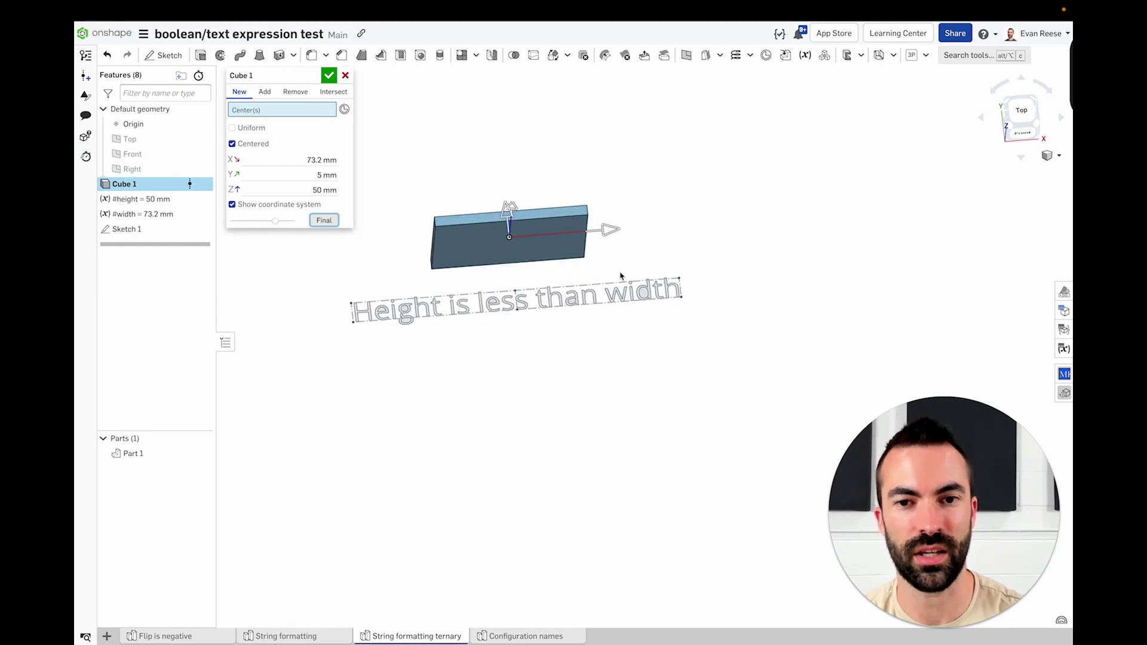
left_click_drag(613, 235, 577, 232)
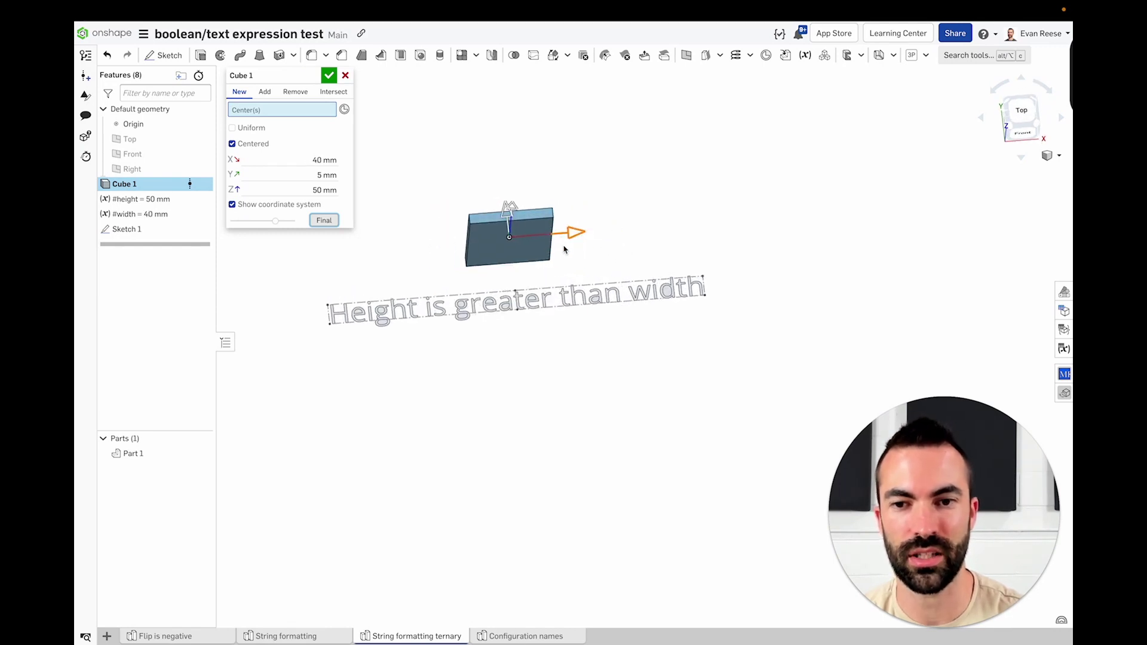
mouse_move(586, 333)
right_mouse_down()
mouse_move(587, 302)
mouse_move(588, 333)
right_mouse_up()
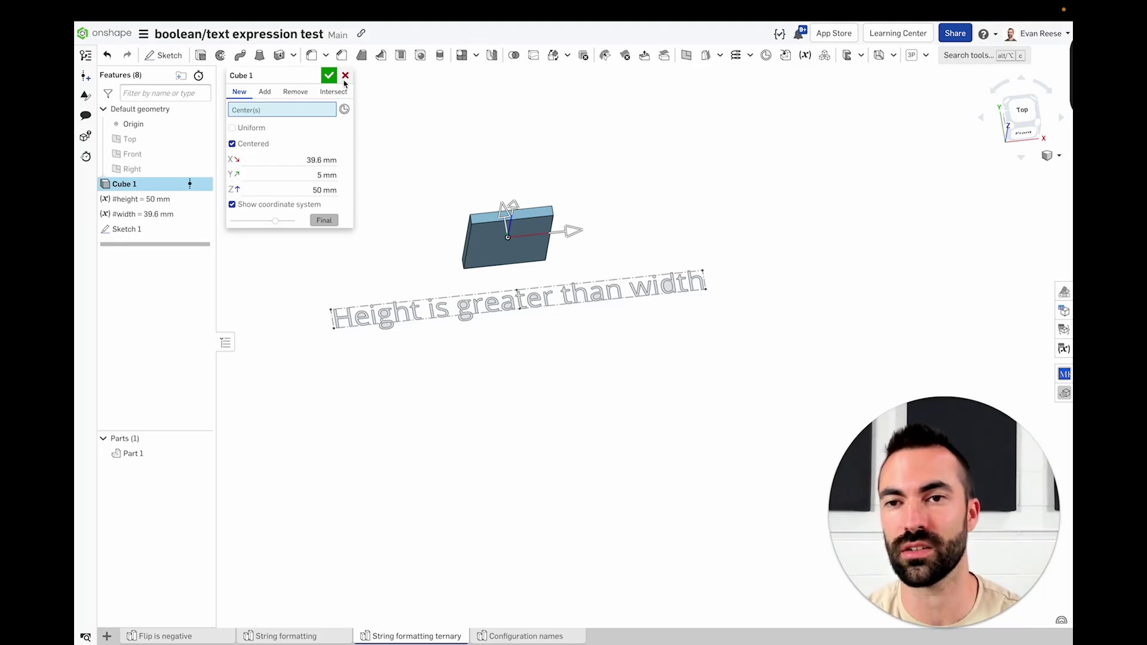
left_click(329, 75)
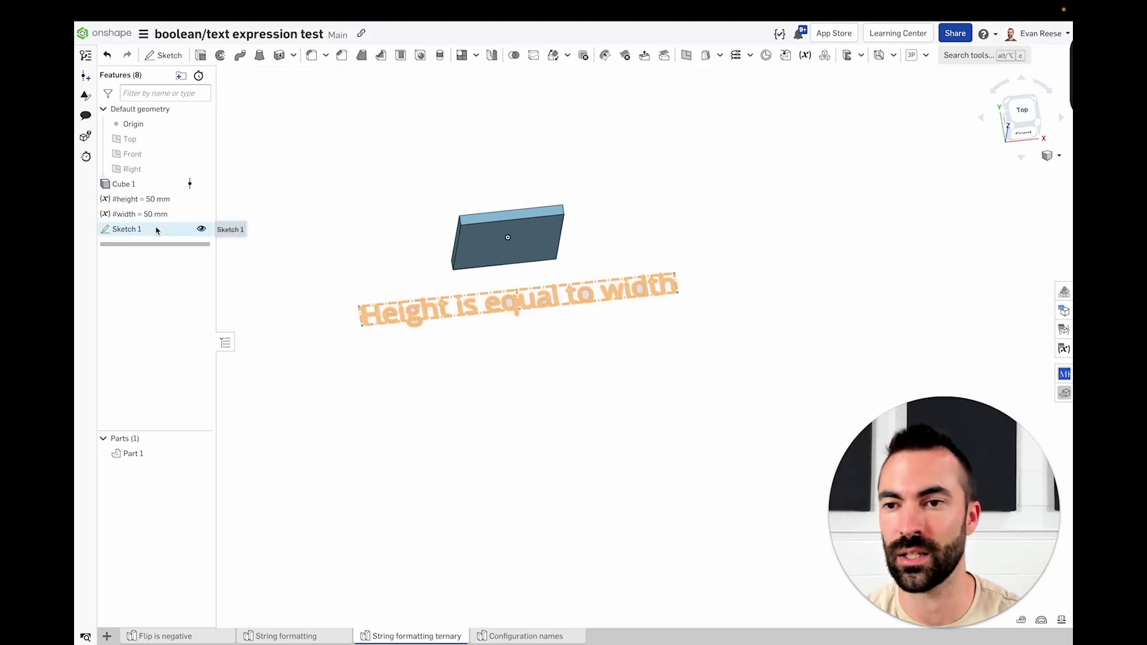
left_click(541, 637)
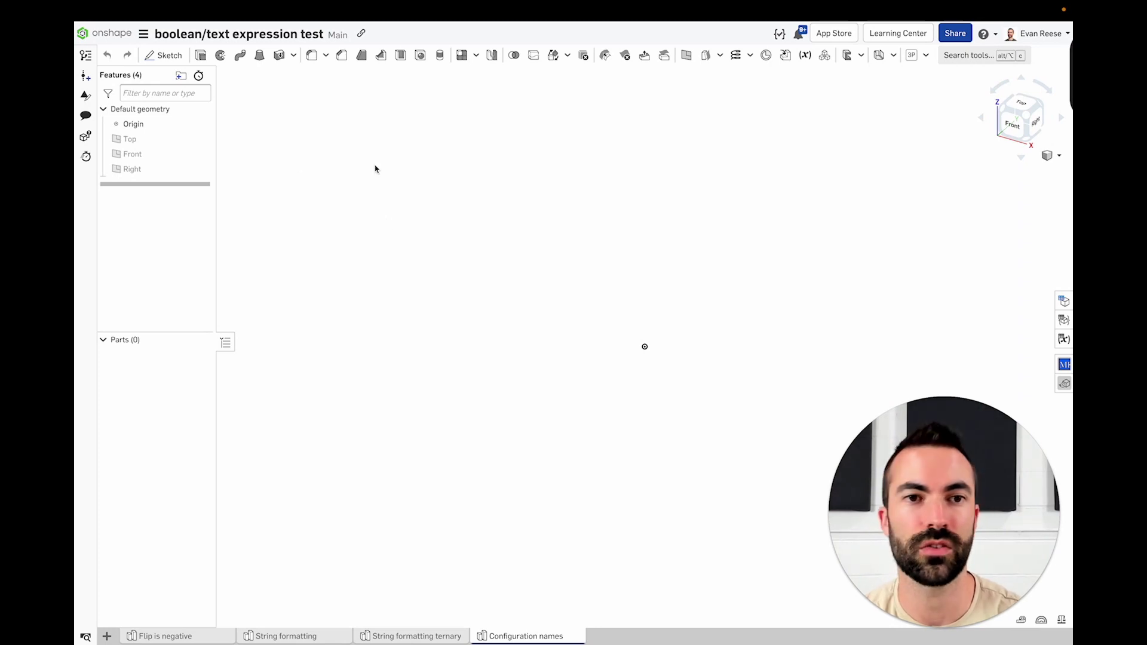
Create a Size configuration input with options Big and Small.
left_click(1066, 300)
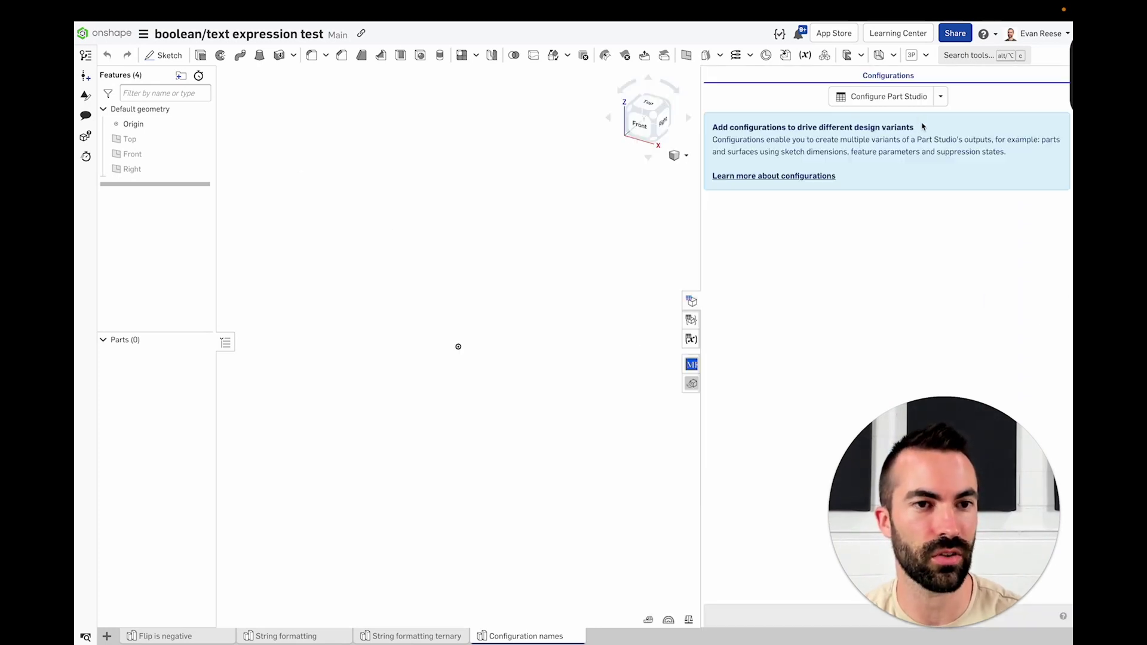
left_click(814, 95)
double_click(760, 95)
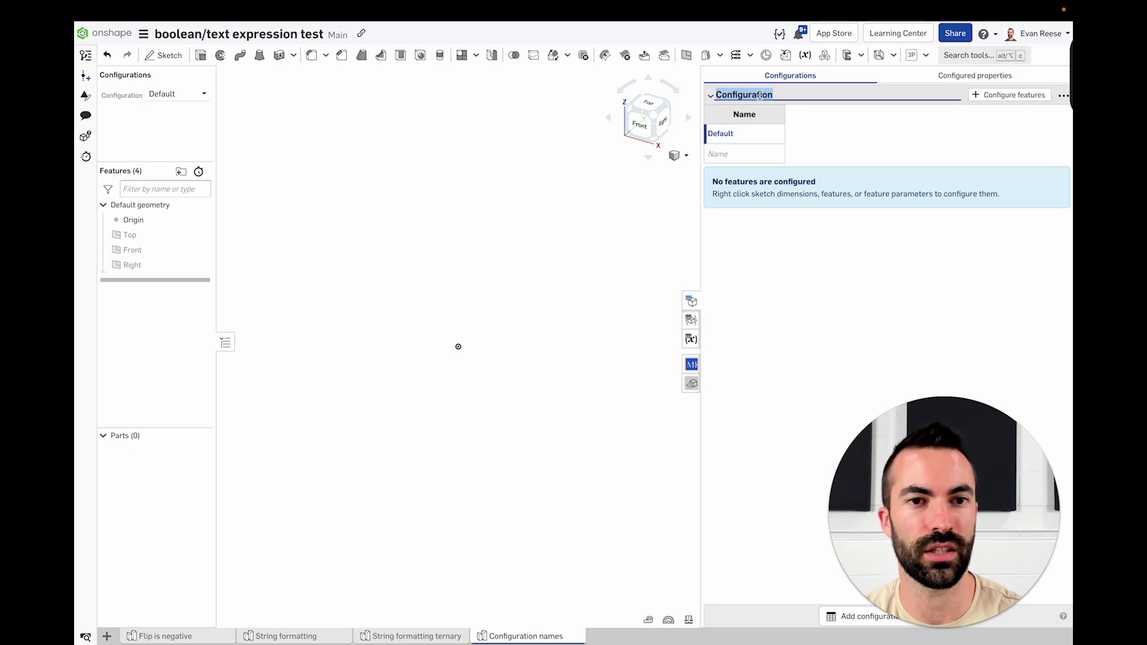
type("Size")
key("Return")
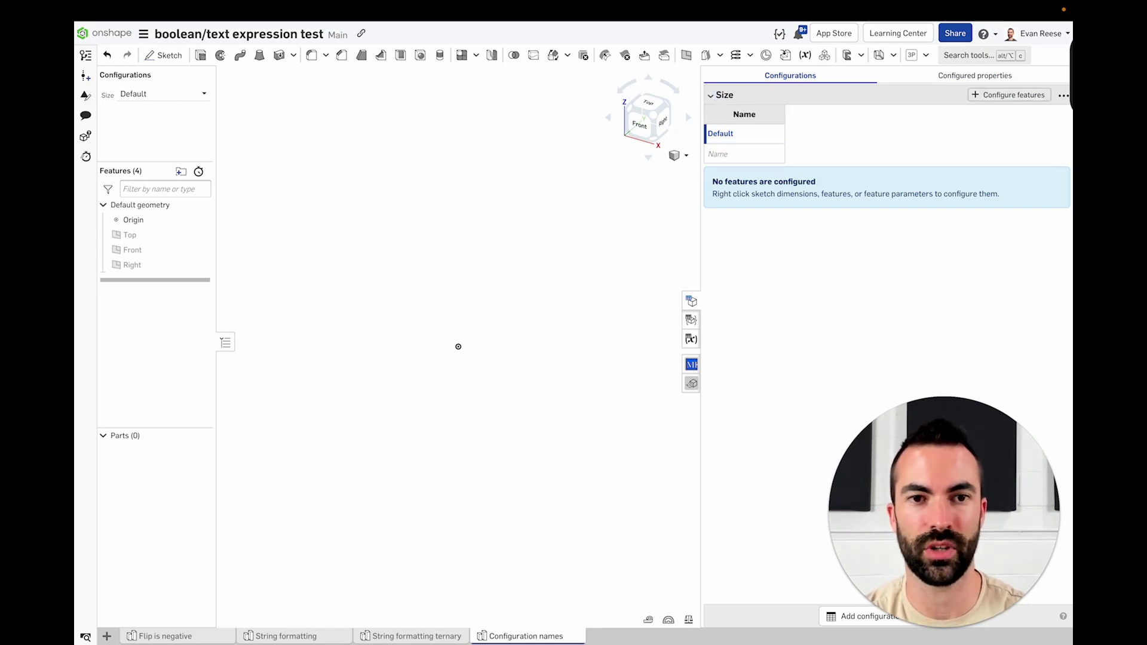
double_click(734, 140)
type("Big")
key("Return")
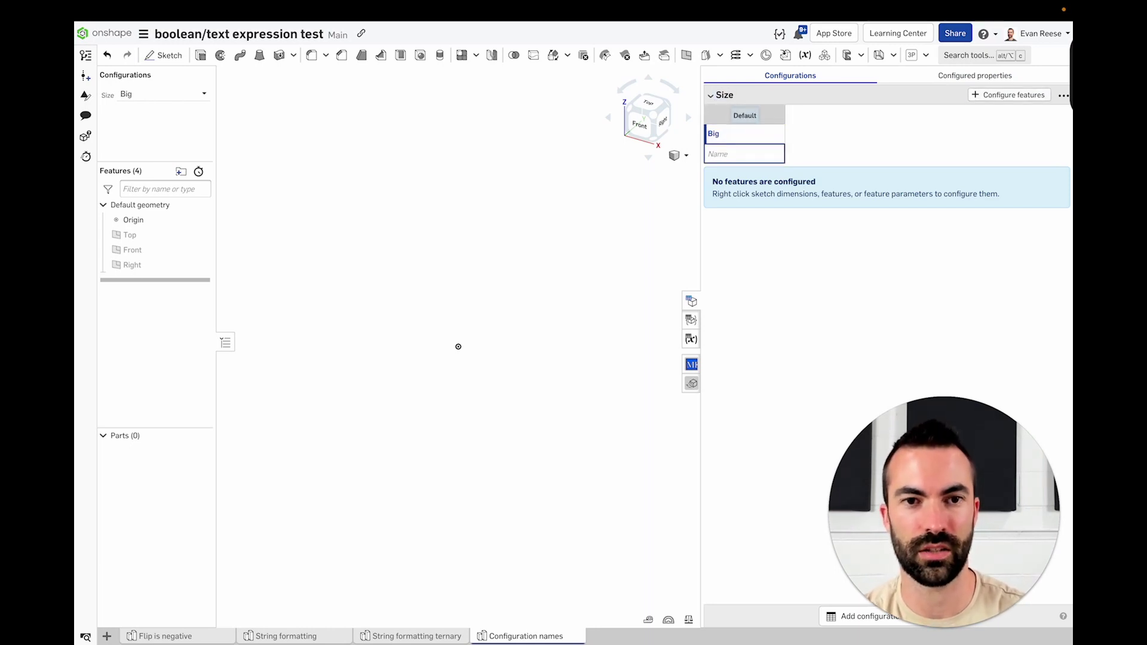
type("Small")
key("Return")
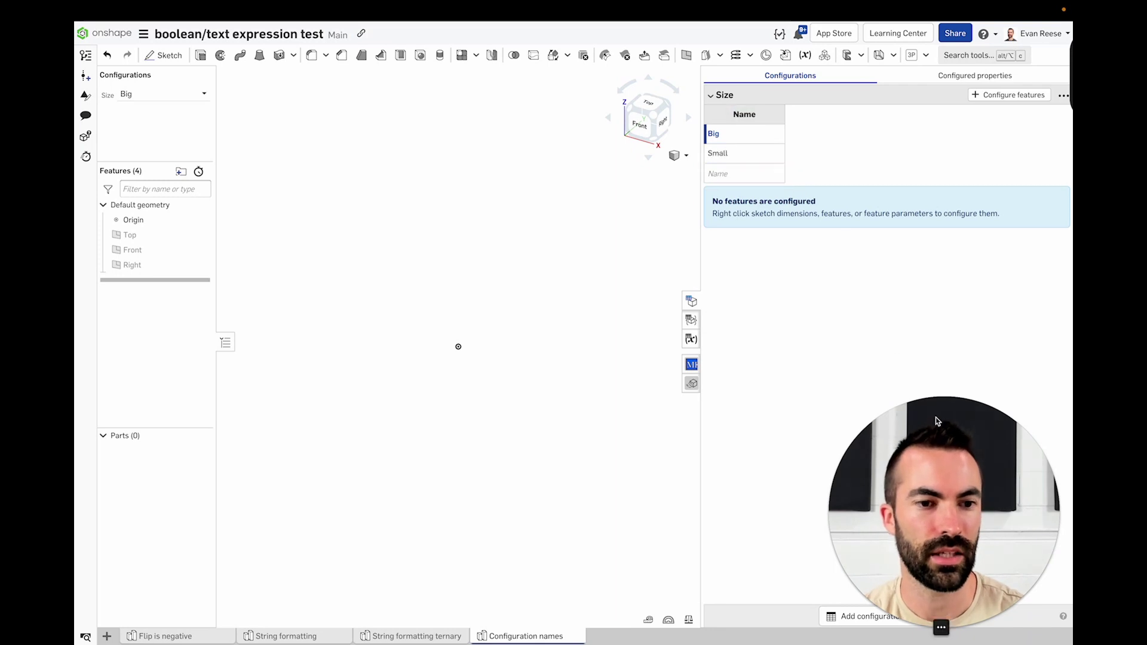
Add a Color configuration input with options Red, Green and Blue.
left_click(863, 616)
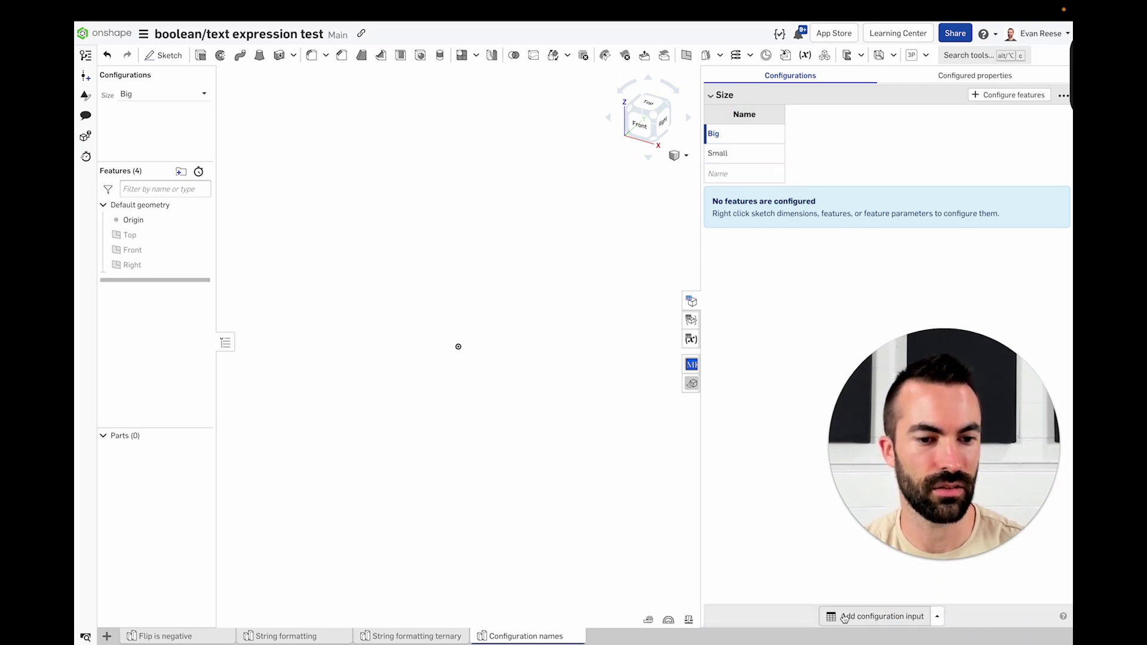
double_click(747, 235)
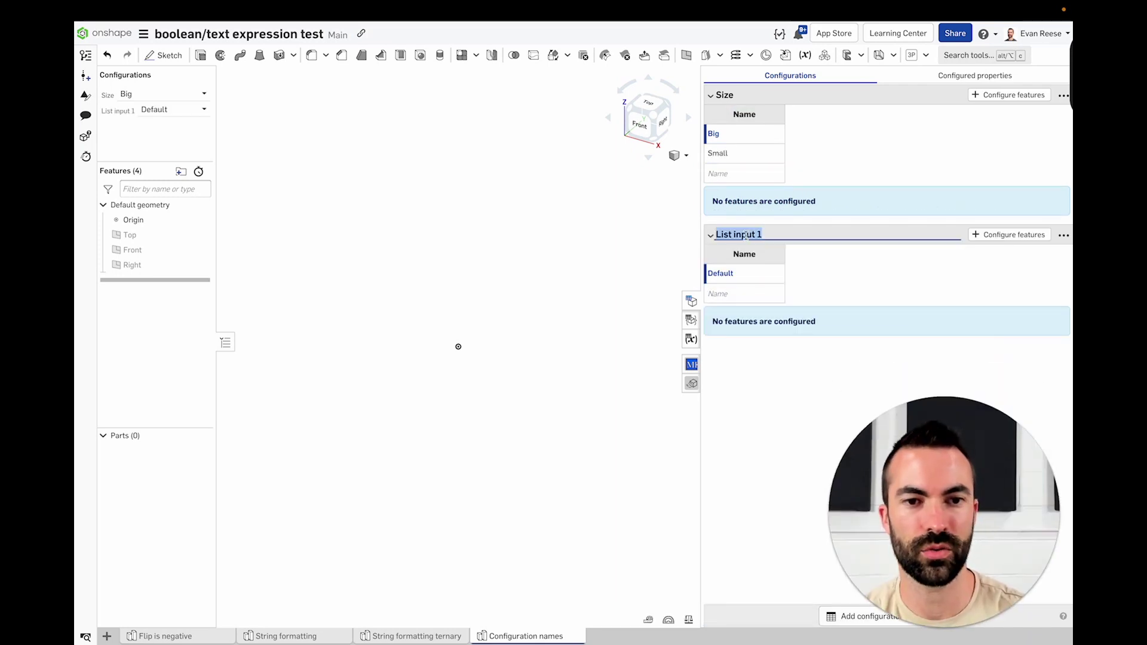
type("Color")
key("Return")
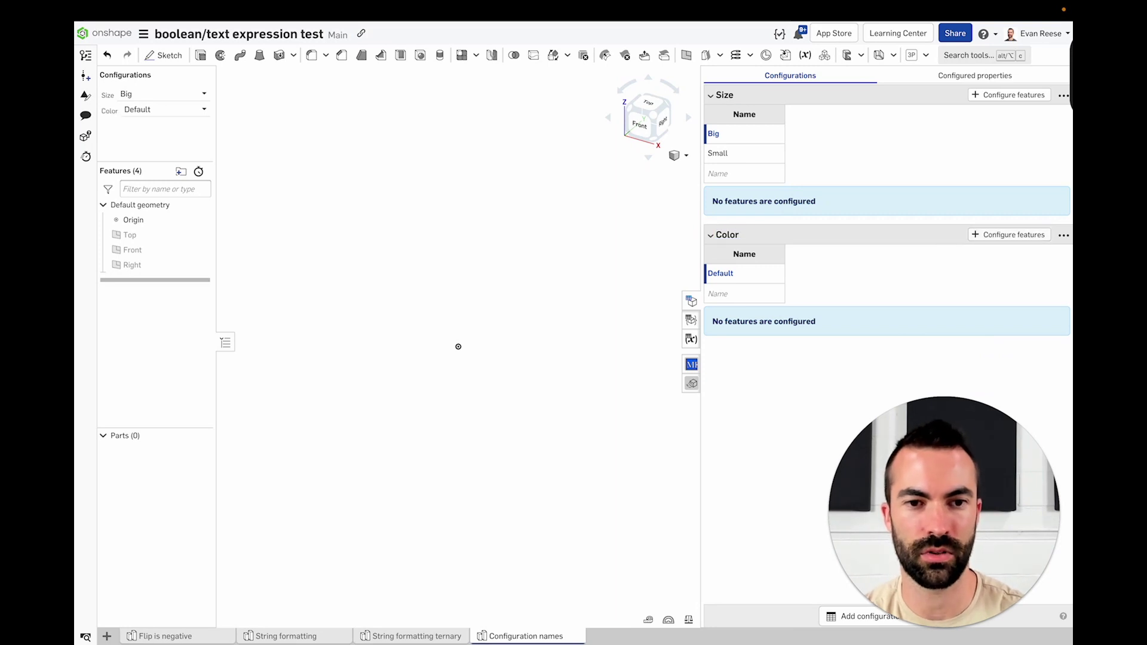
key("Tab")
type("Red")
key("Return")
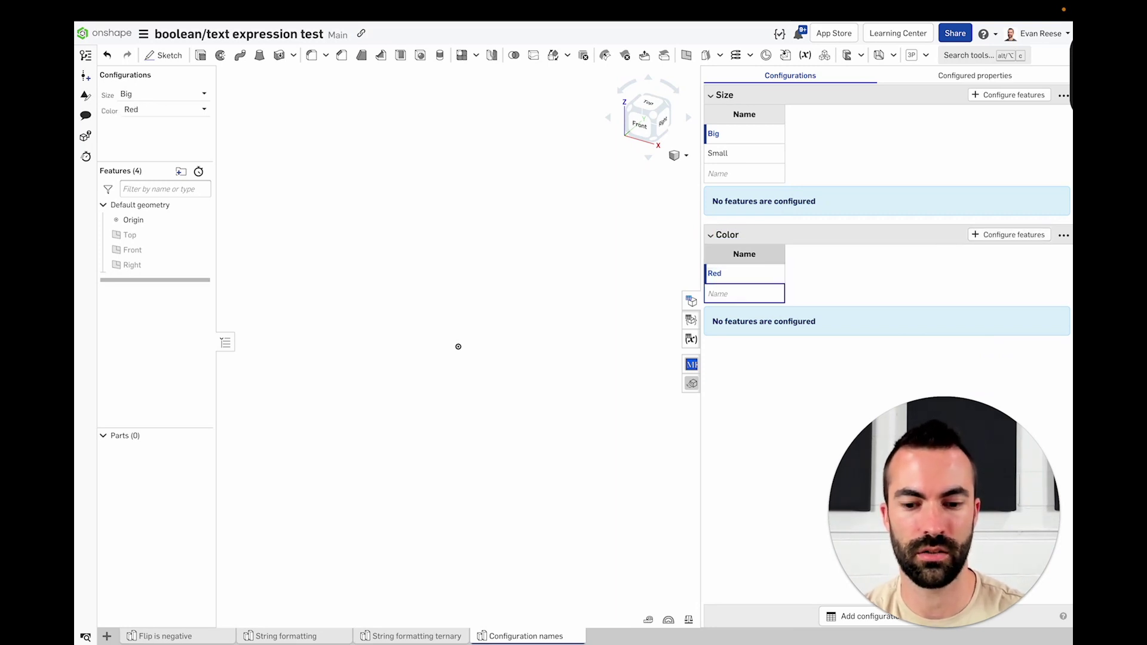
type("Greebn")
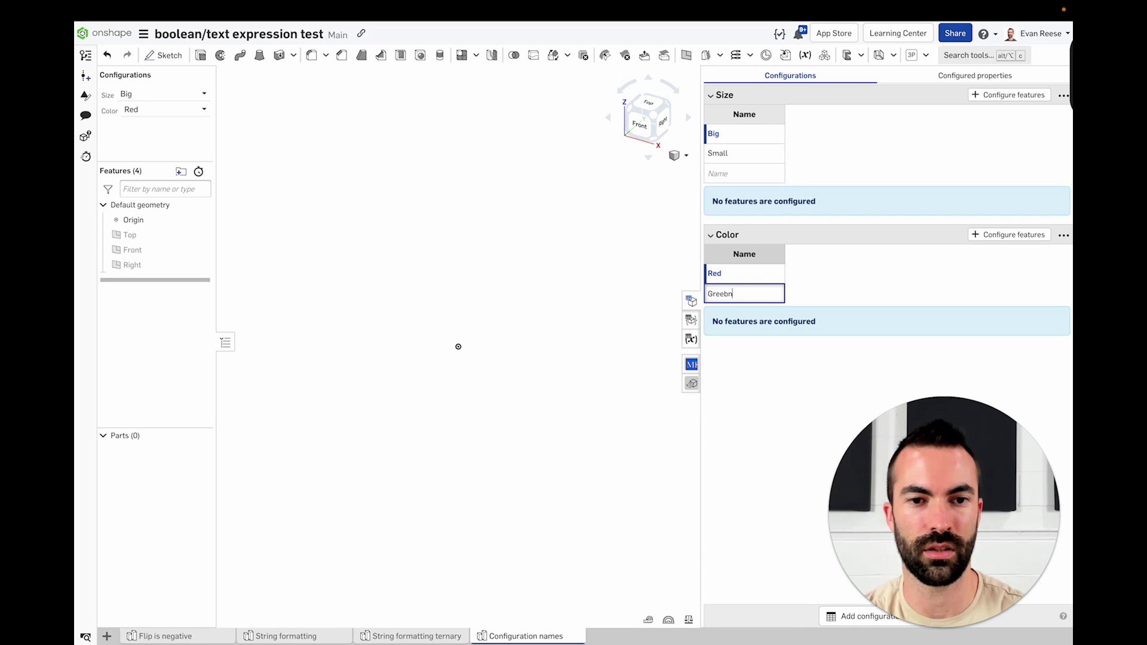
type("n")
key("Return")
type("Blue")
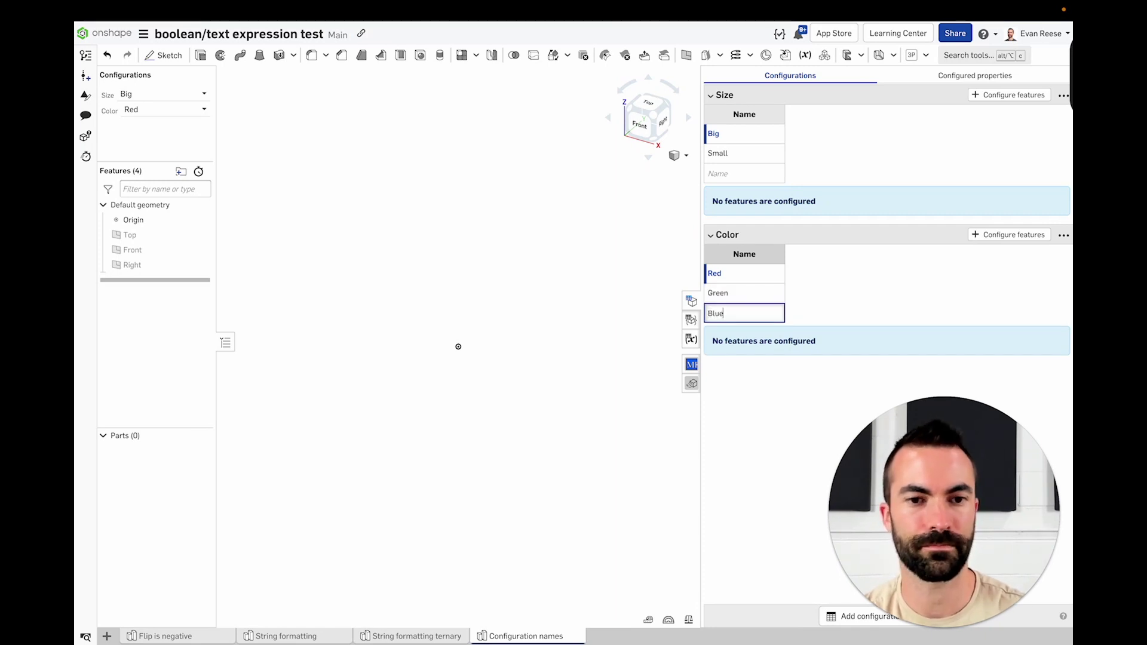
key("Return")
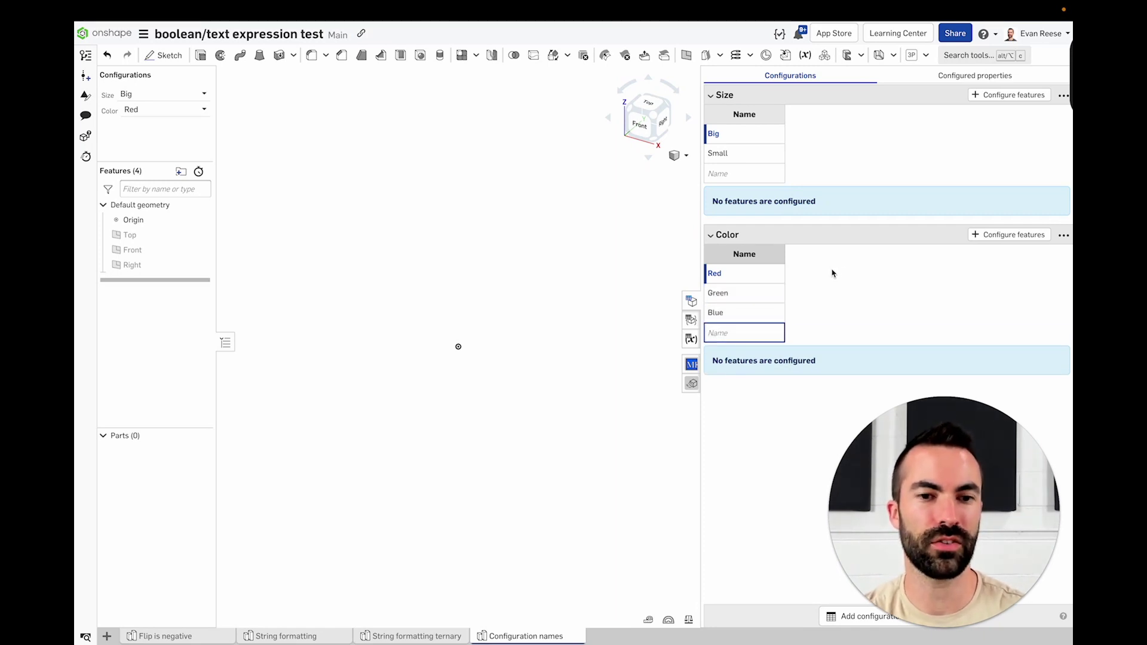
Set the configuration to Small and Green, then start a sketch on the Top plane.
left_click(163, 95)
left_click(149, 129)
left_click(157, 111)
left_click(147, 143)
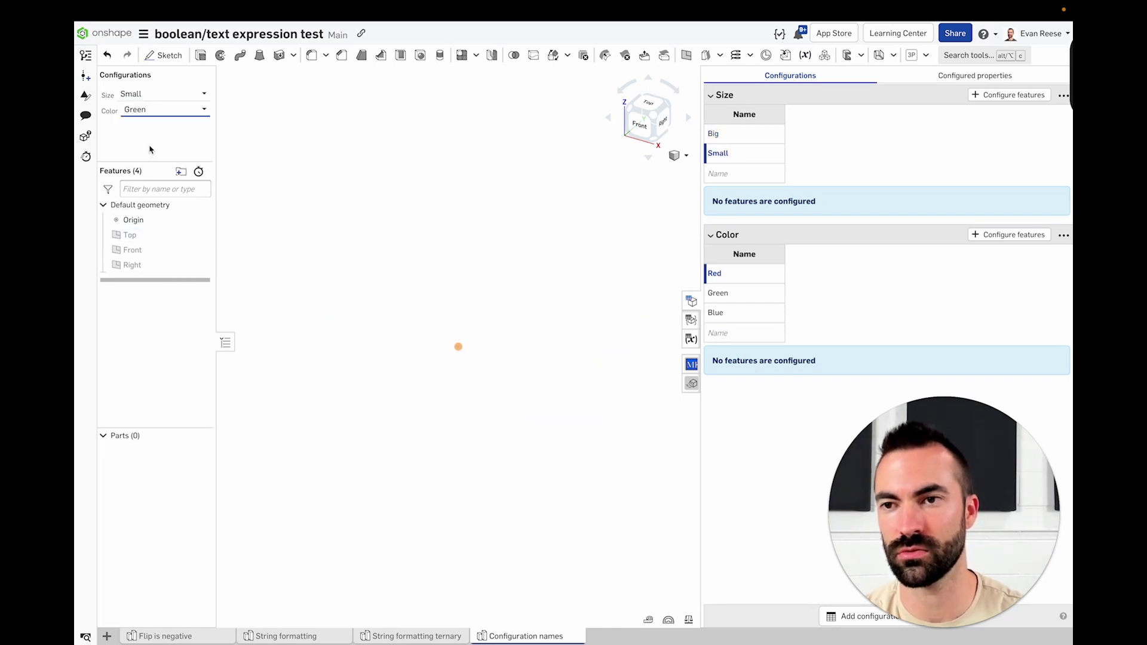
left_click(159, 95)
left_click(198, 78)
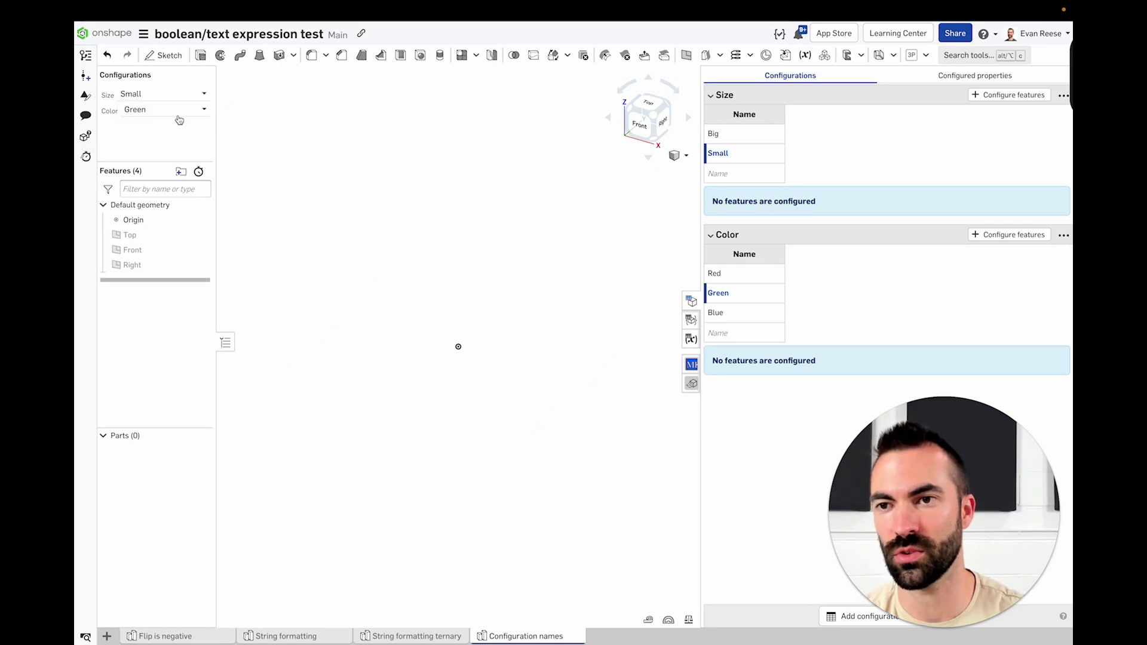
left_click(137, 236)
left_click(163, 55)
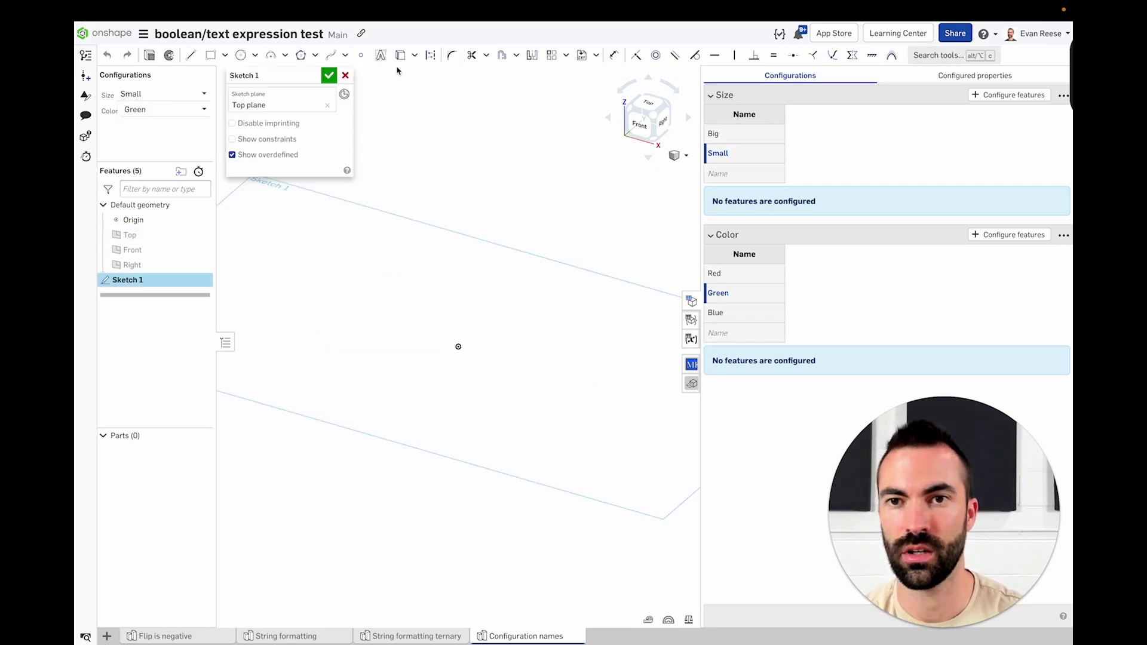
Draw a sketch text box in Top view and switch its field to an expression.
left_click(381, 56)
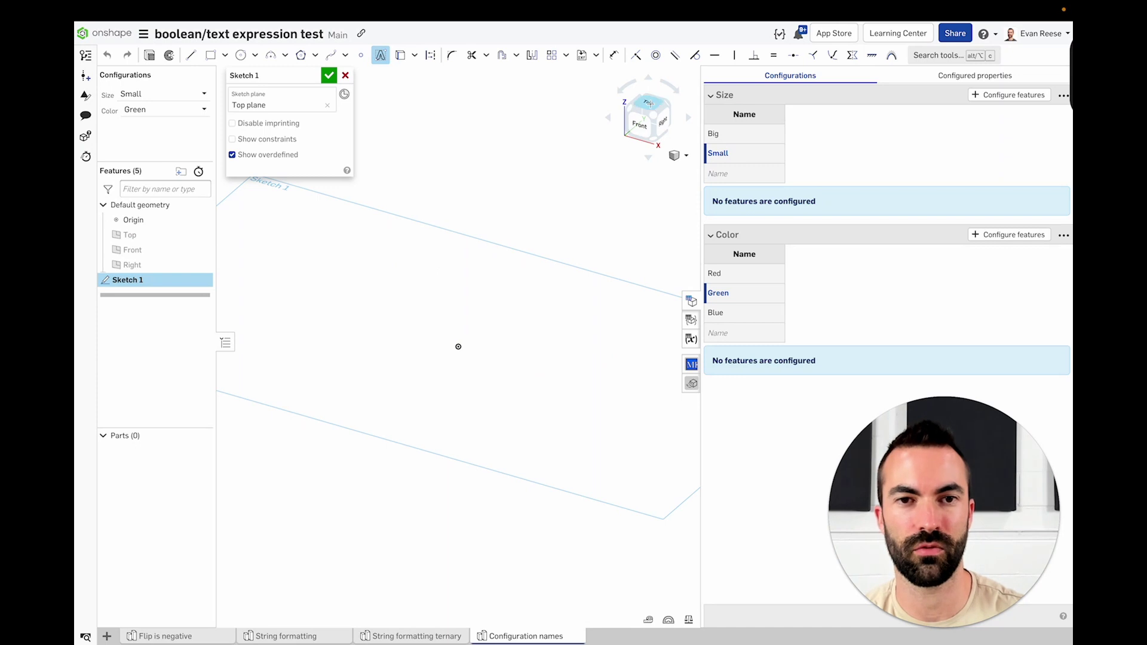
key("n")
left_click(227, 188)
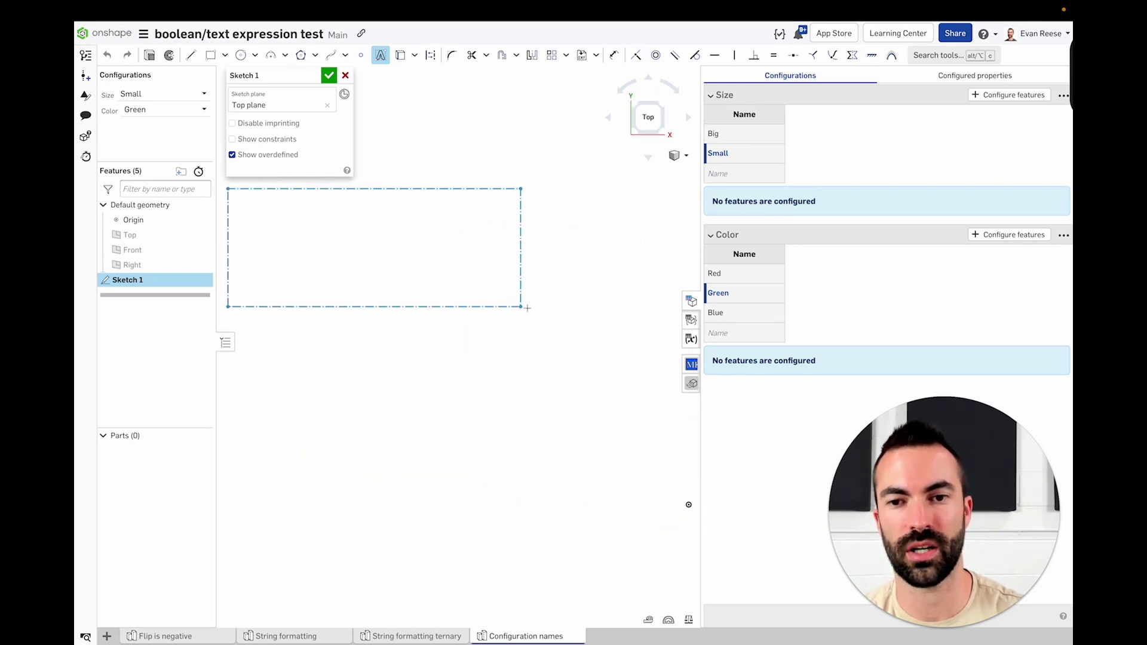
left_click(534, 300)
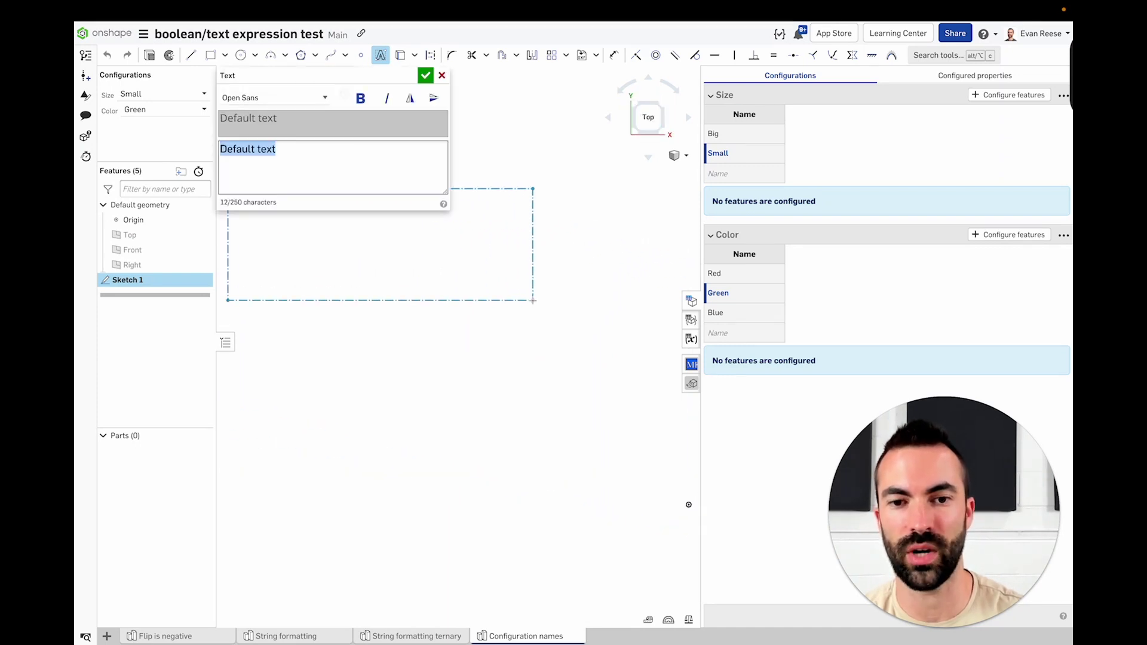
left_click(382, 172)
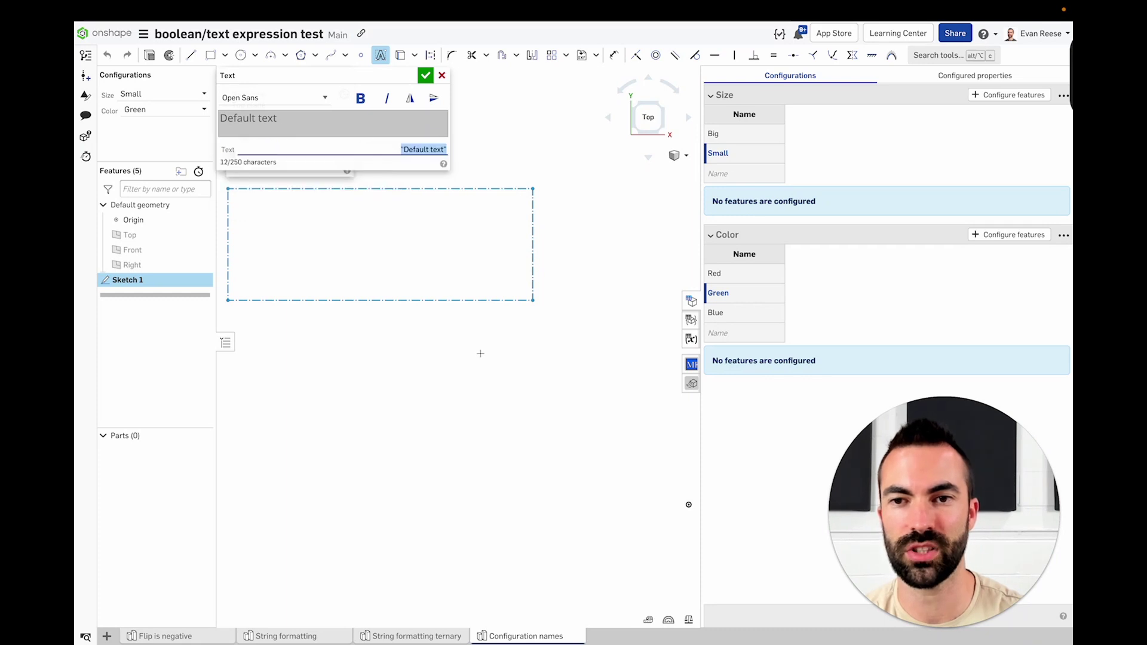
scroll(688, 505, "down", 3)
mouse_move(688, 505)
middle_mouse_down()
mouse_move(584, 430)
mouse_move(542, 475)
middle_mouse_up()
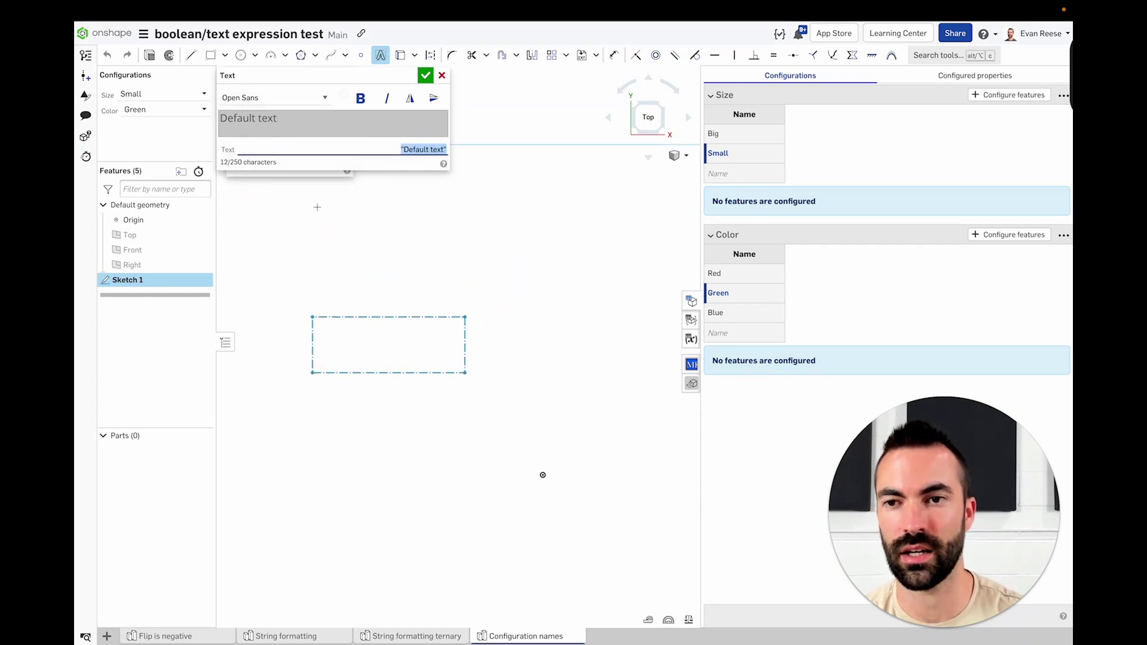
Enter the expression "Size is " and accept the text and Sketch 1.
key("BackSpace")
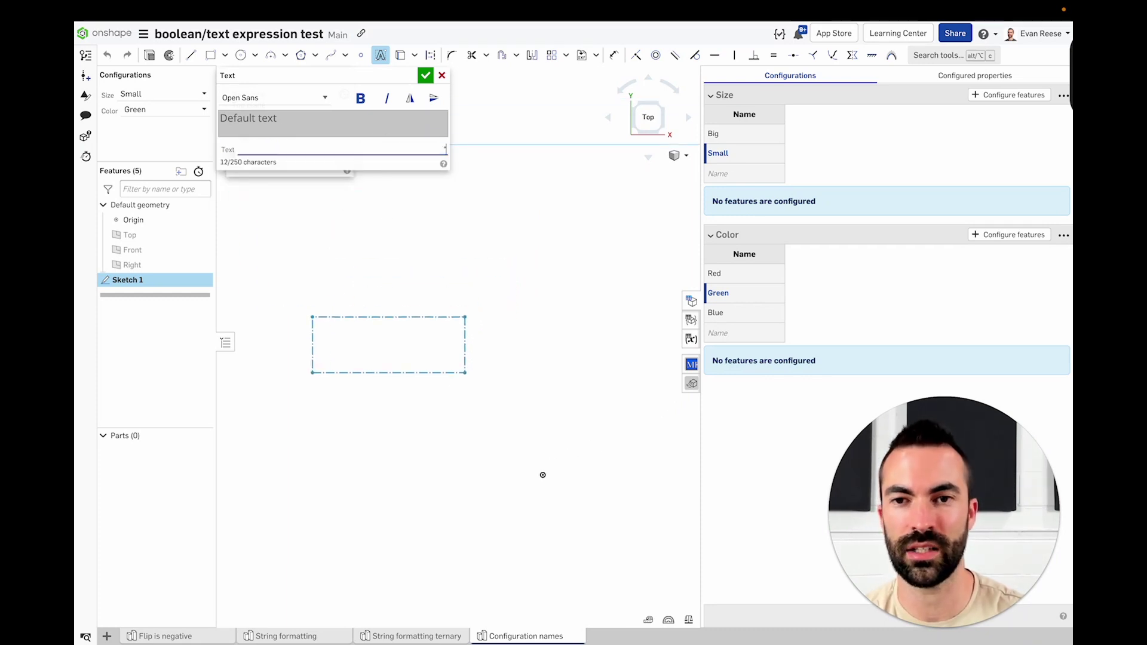
type("\"Size is")
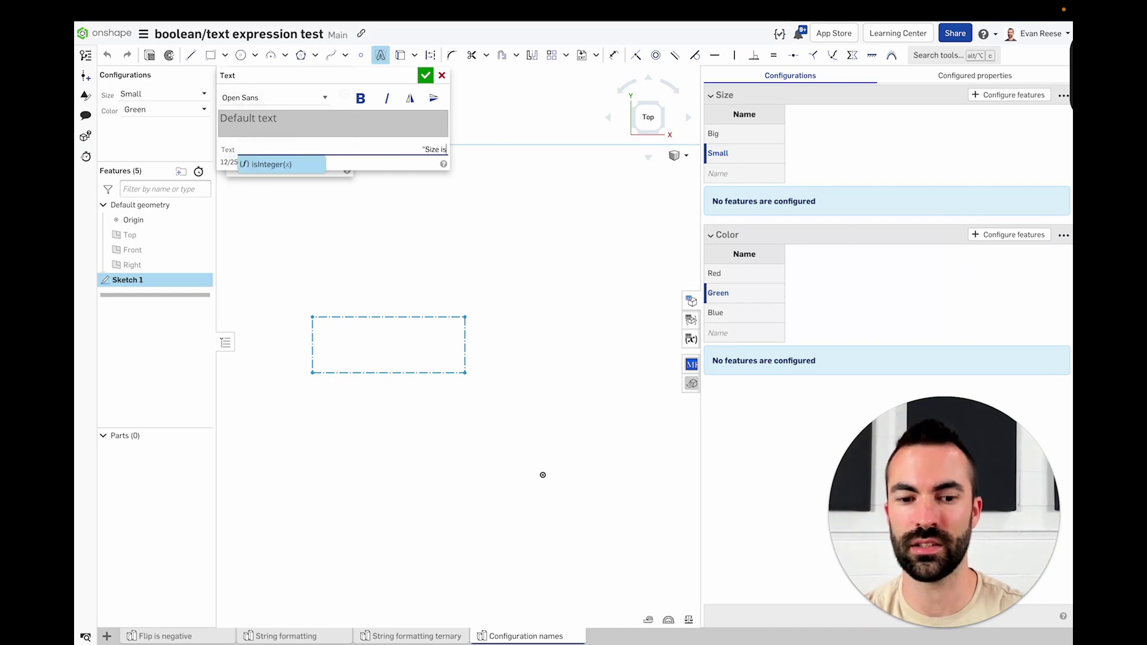
key("Right")
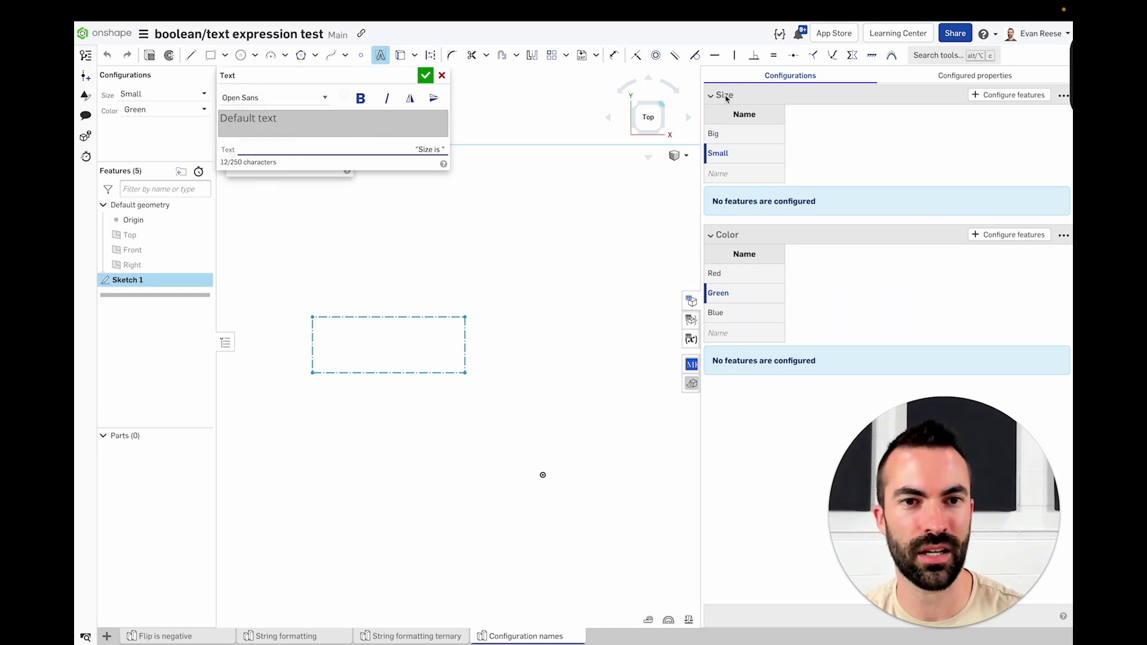
type("#Size")
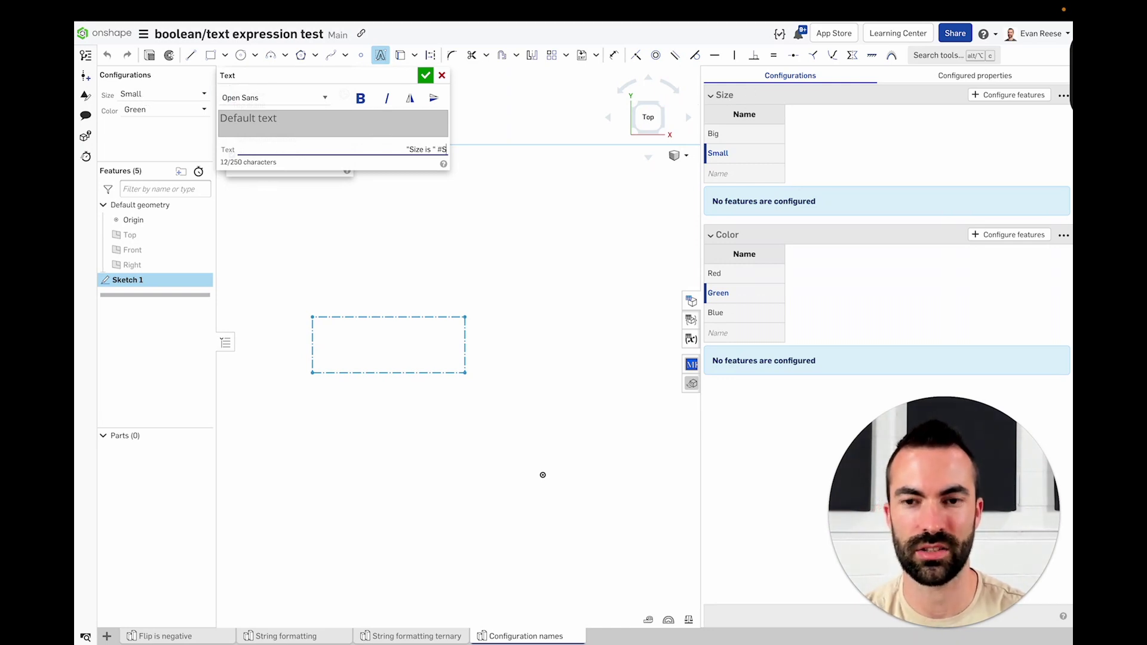
left_click(440, 149)
key("BackSpace")
key("BackSpace")
key("BackSpace")
key("BackSpace")
key("BackSpace")
key("BackSpace")
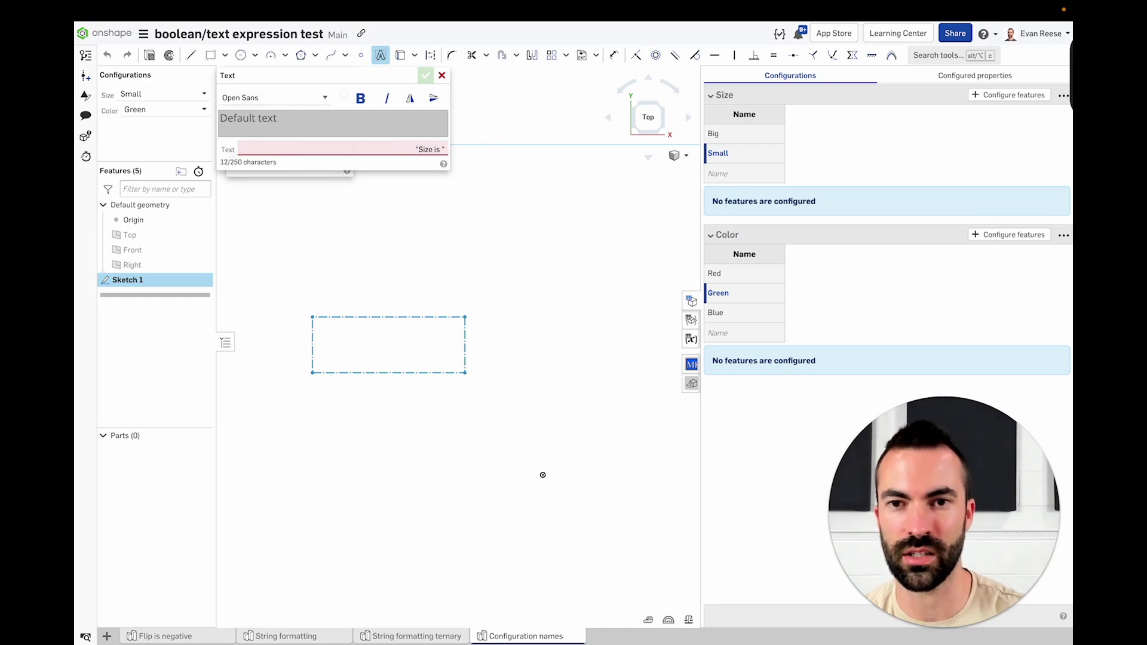
left_click(425, 74)
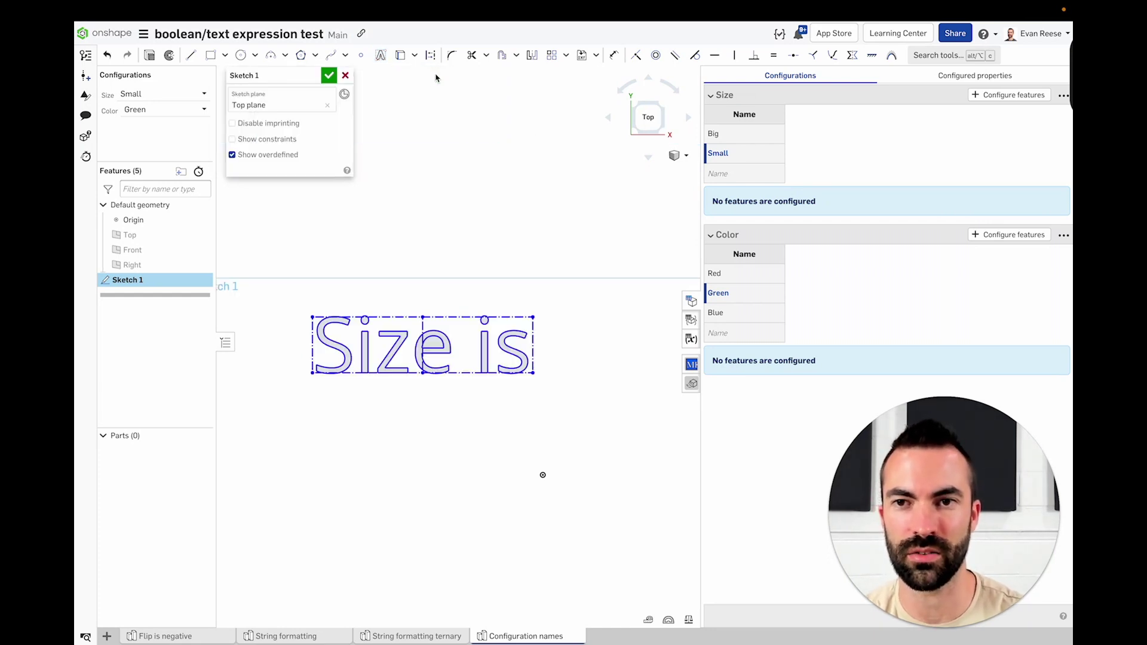
left_click(328, 76)
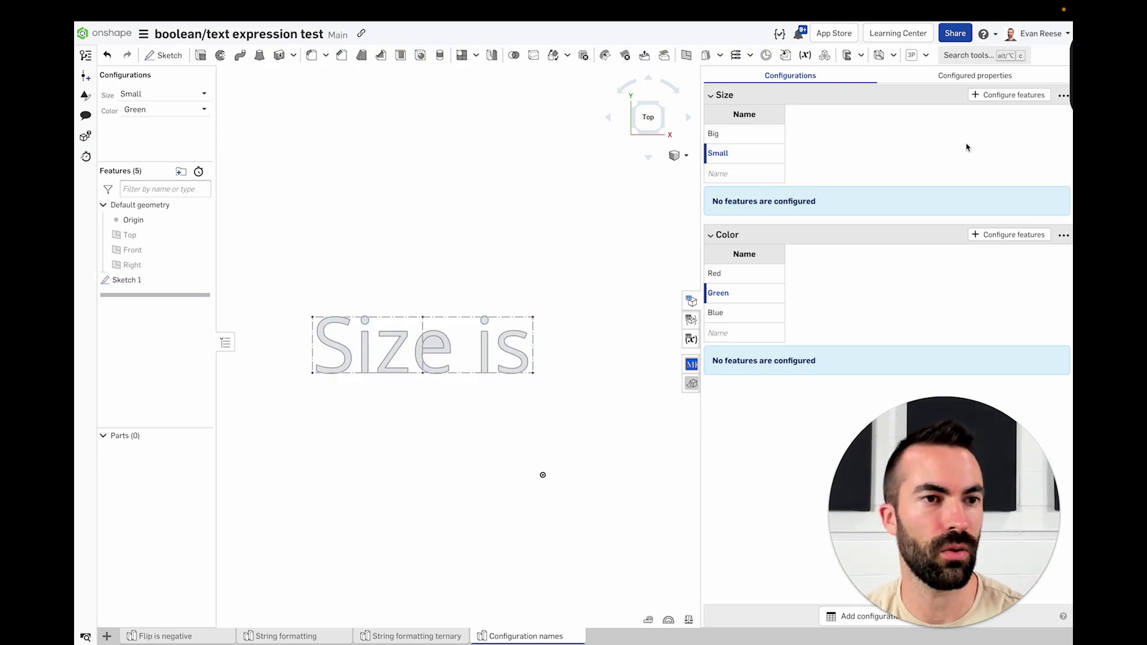
Select the Size configuration's internal FeatureScript ID, then cancel without changing it.
left_click(1064, 97)
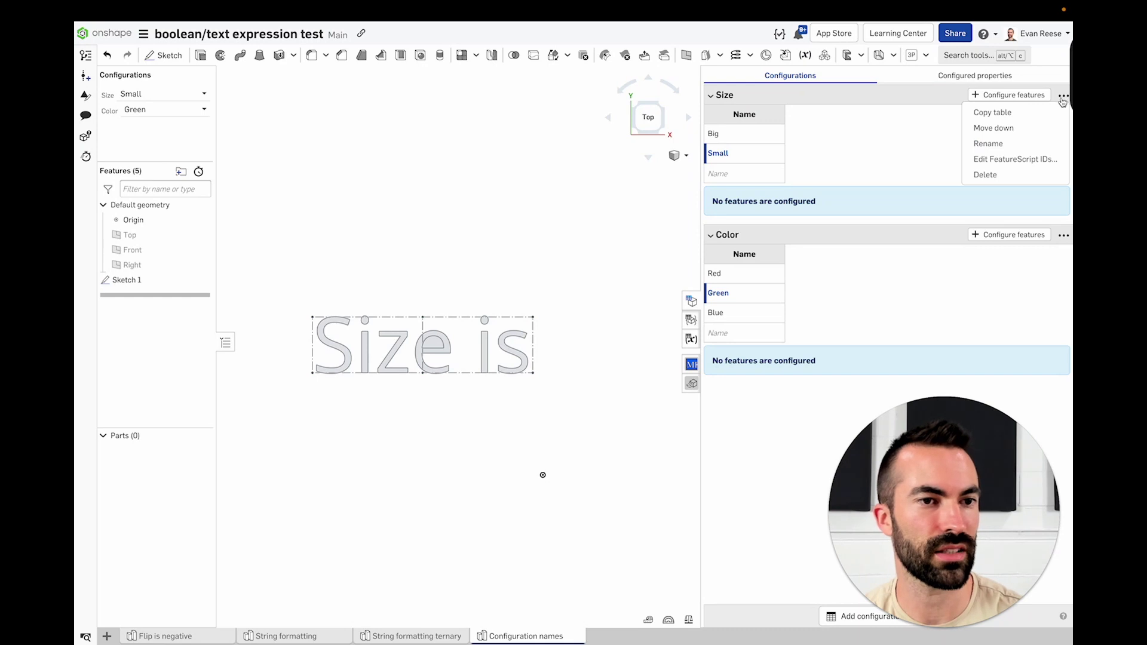
left_click(1002, 160)
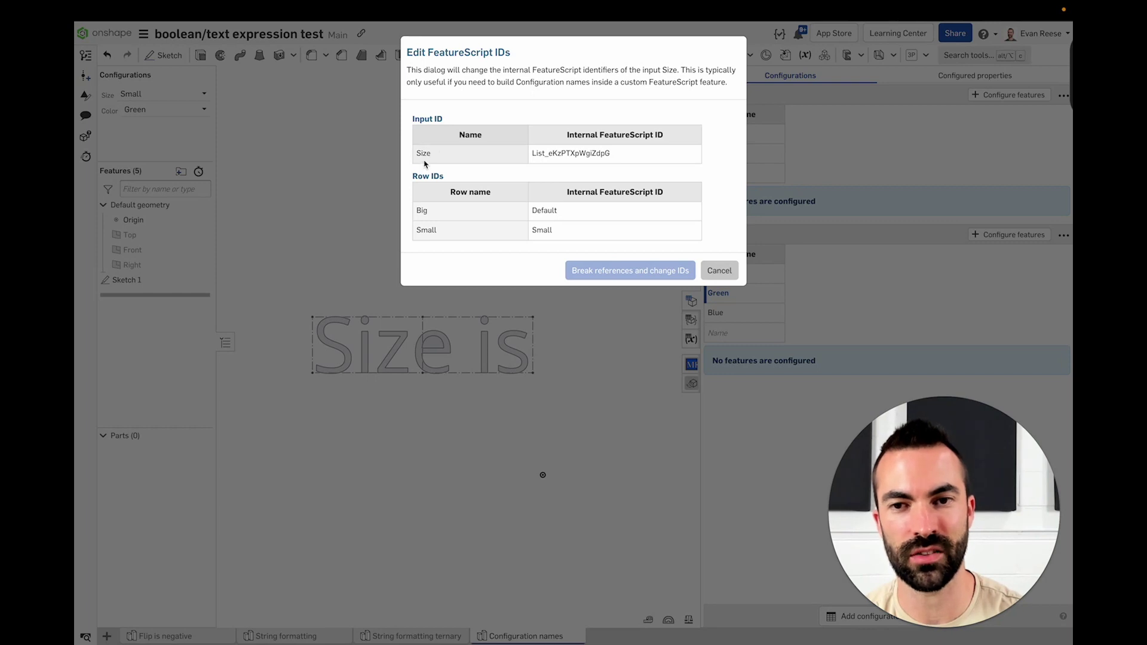
left_click(575, 154)
key("ctrl+c")
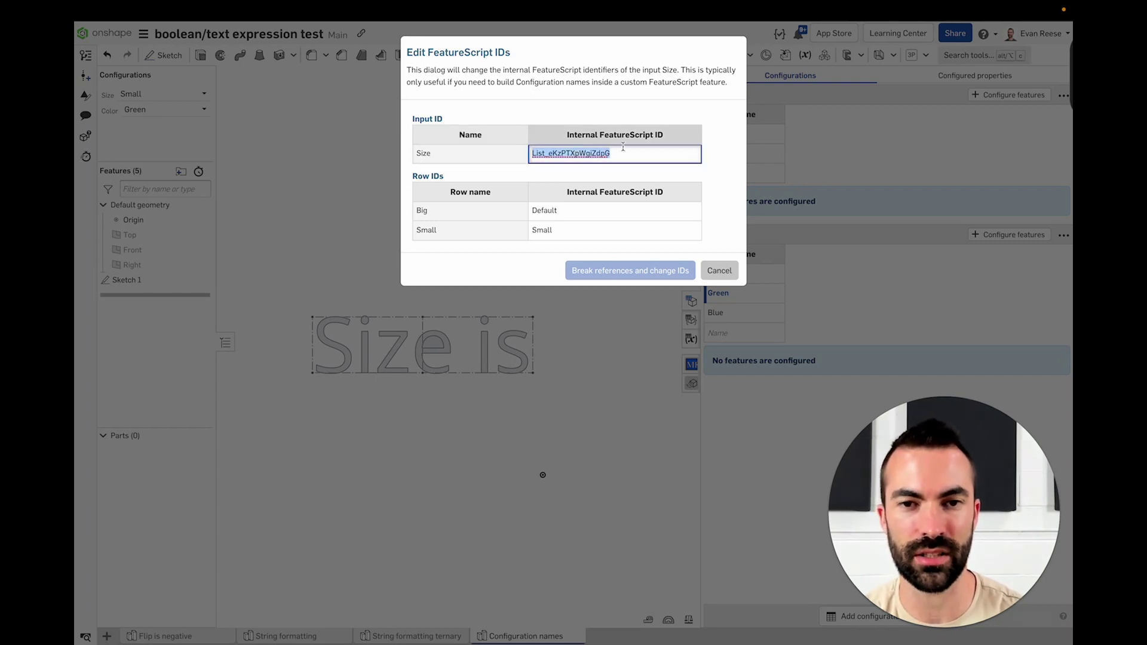
left_click(714, 267)
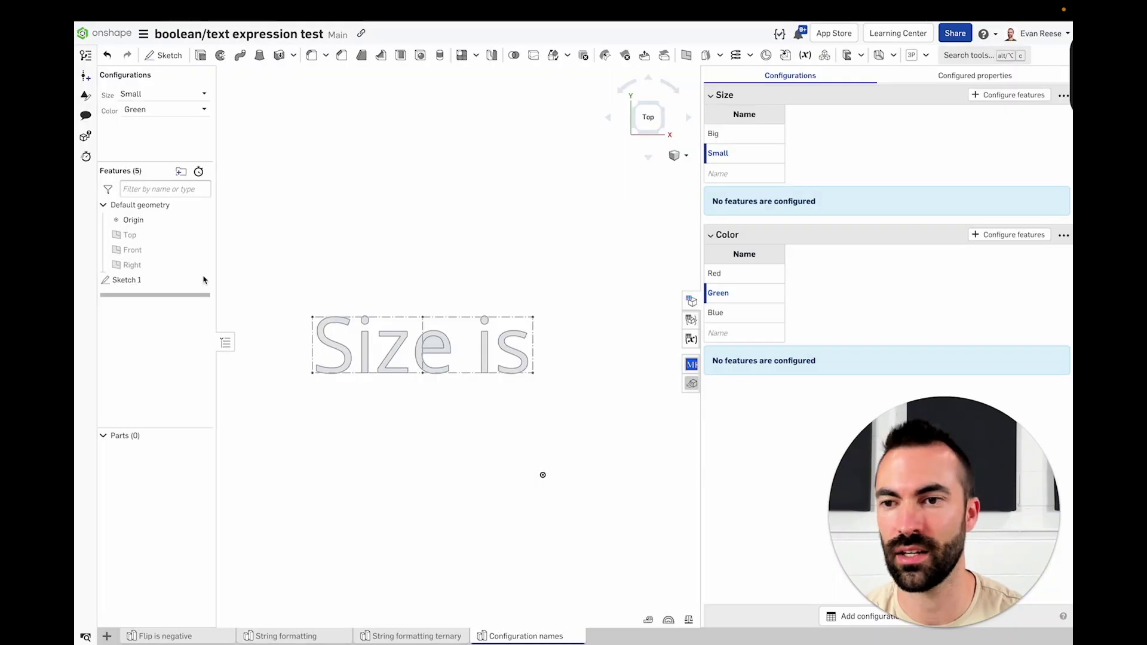
Reopen Sketch 1 and start editing its text expression.
right_click(327, 318)
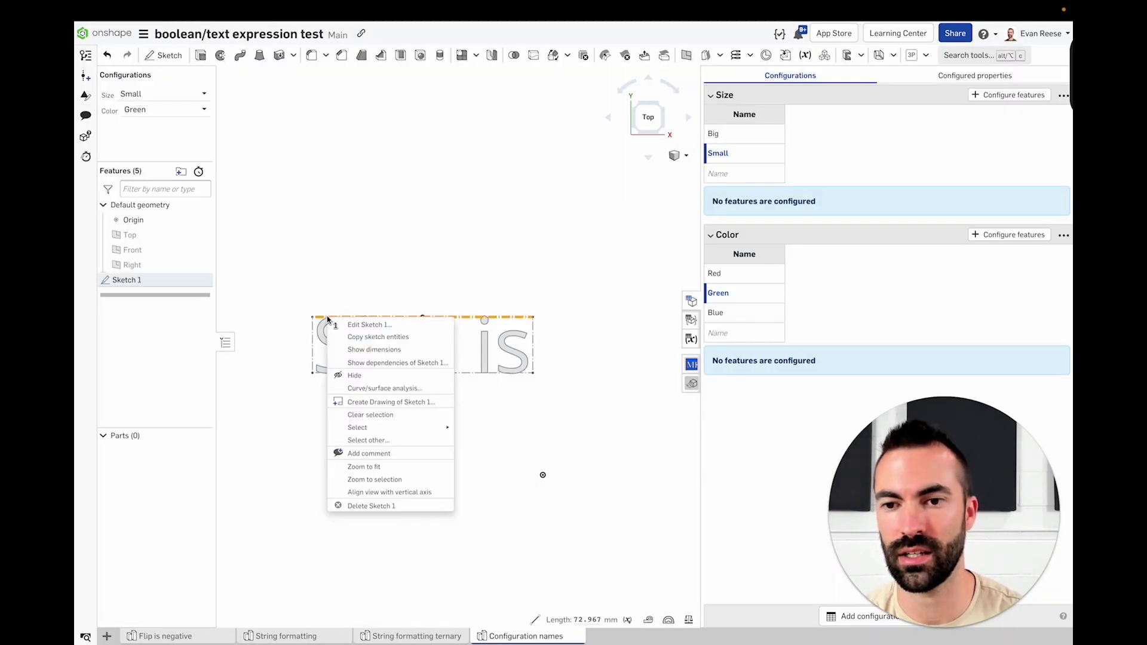
left_click(344, 324)
right_click(376, 316)
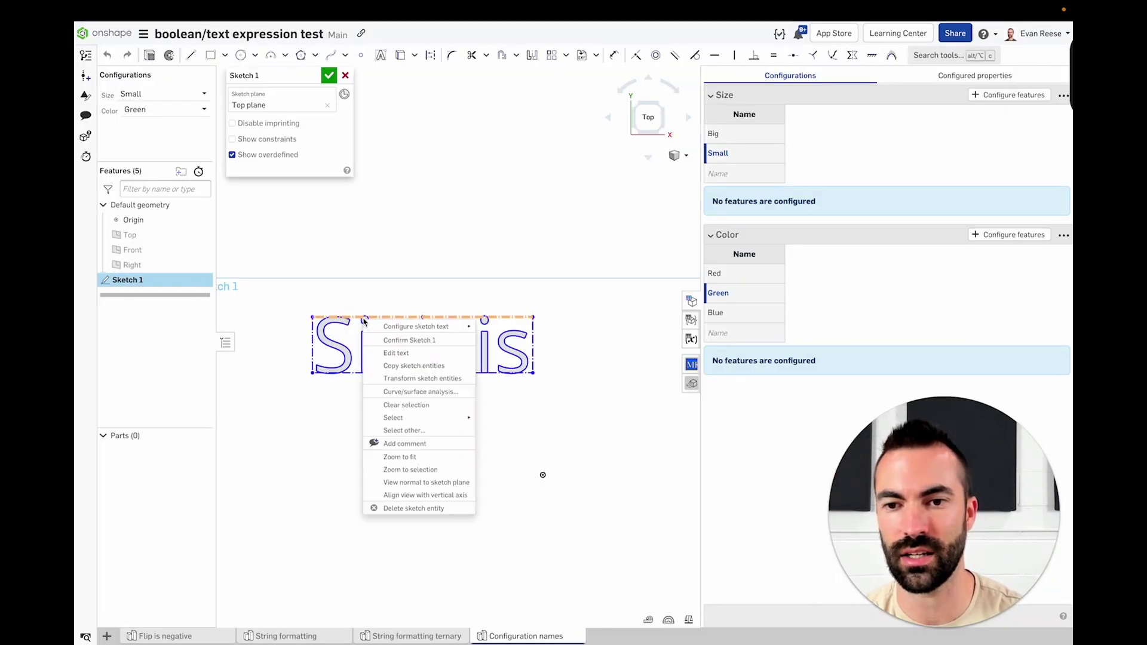
left_click(395, 357)
left_click(428, 149)
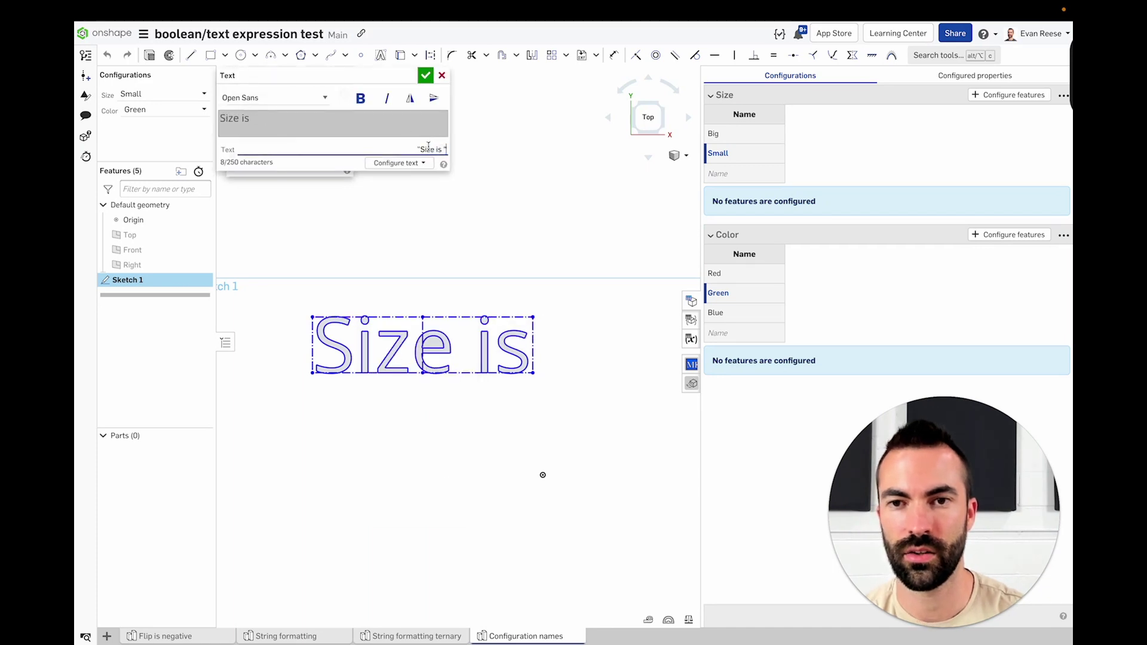
Append ~ #List_eKzPTXpWgiZdpG so the text reads 'Size is Small', then close the sketch.
type("~")
key("ctrl+v")
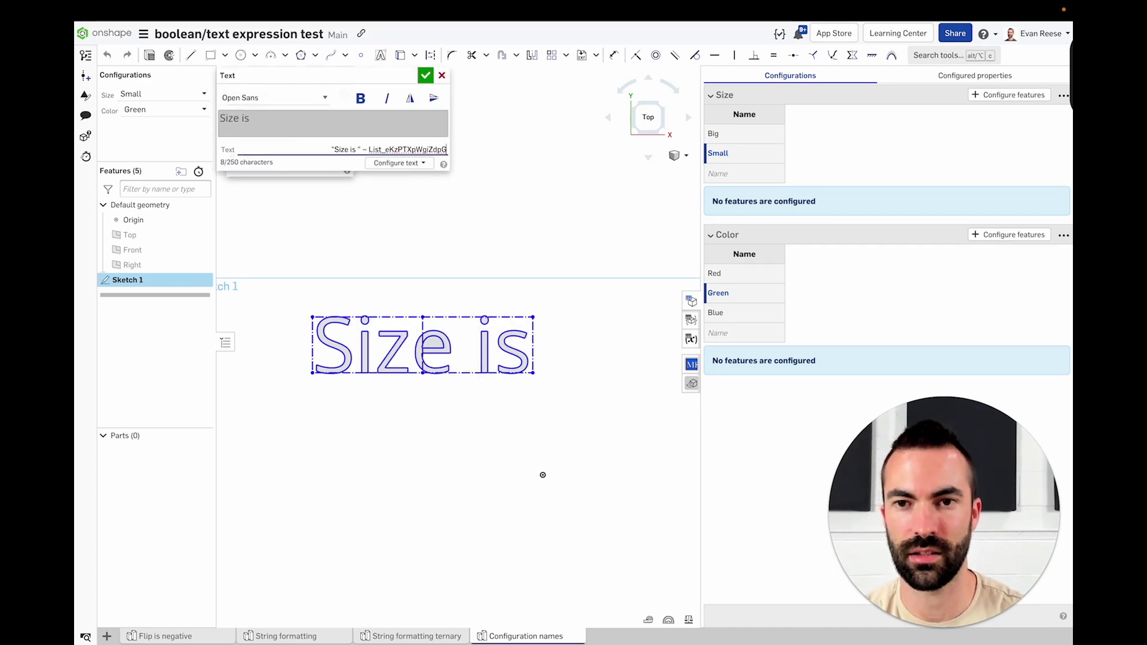
key("ctrl+Left")
type("#")
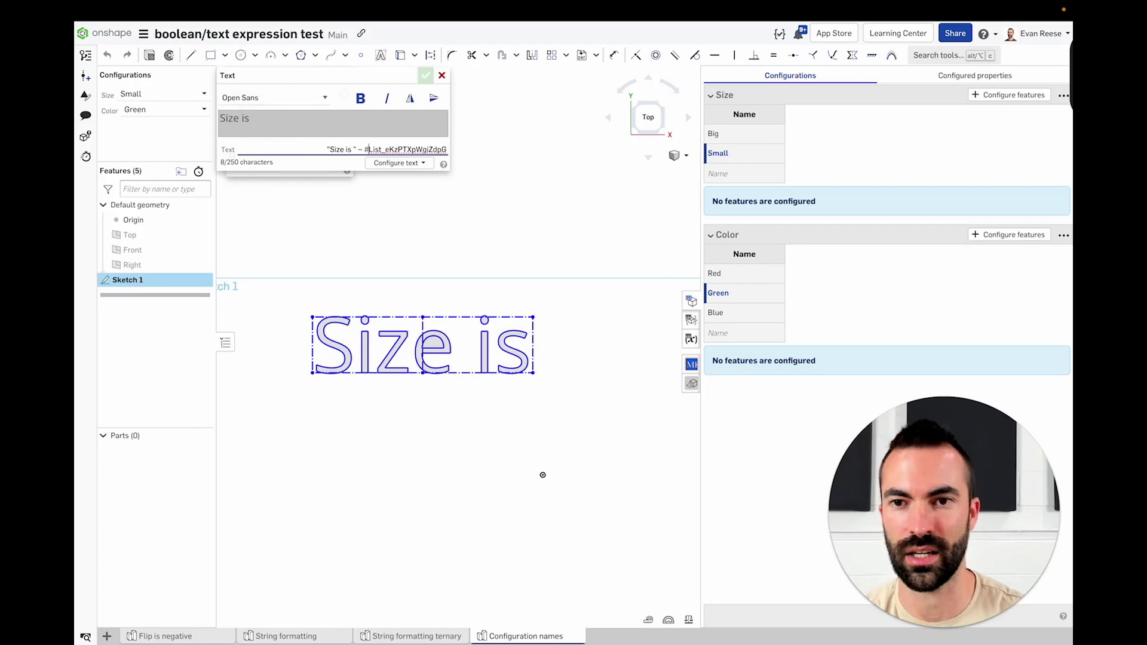
key("Return")
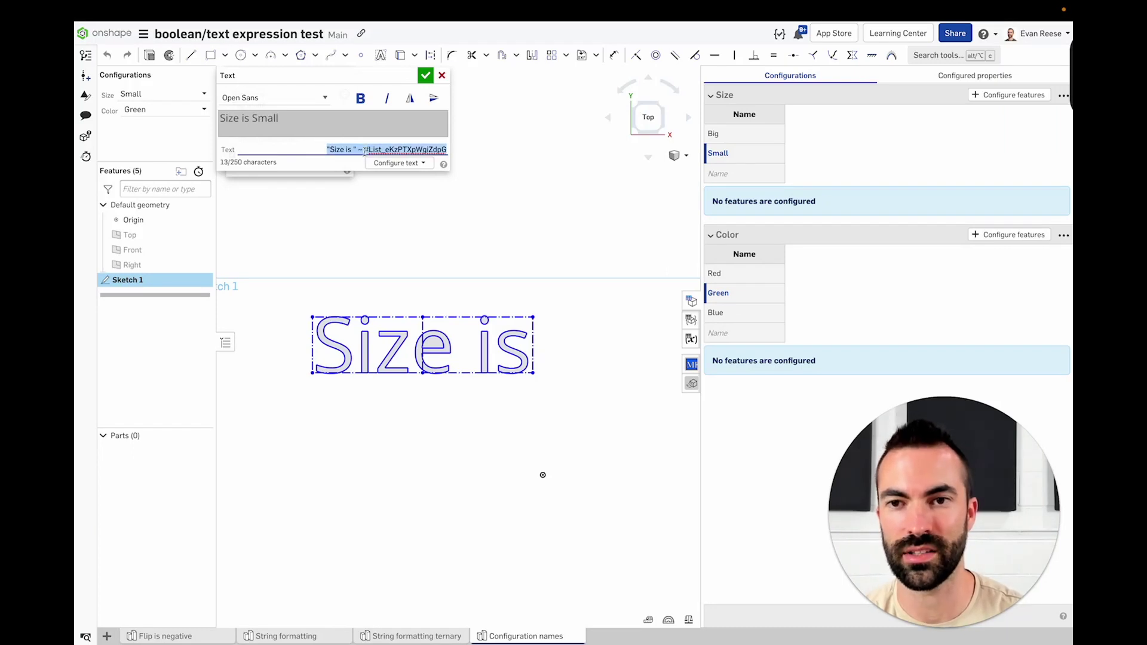
left_click(425, 75)
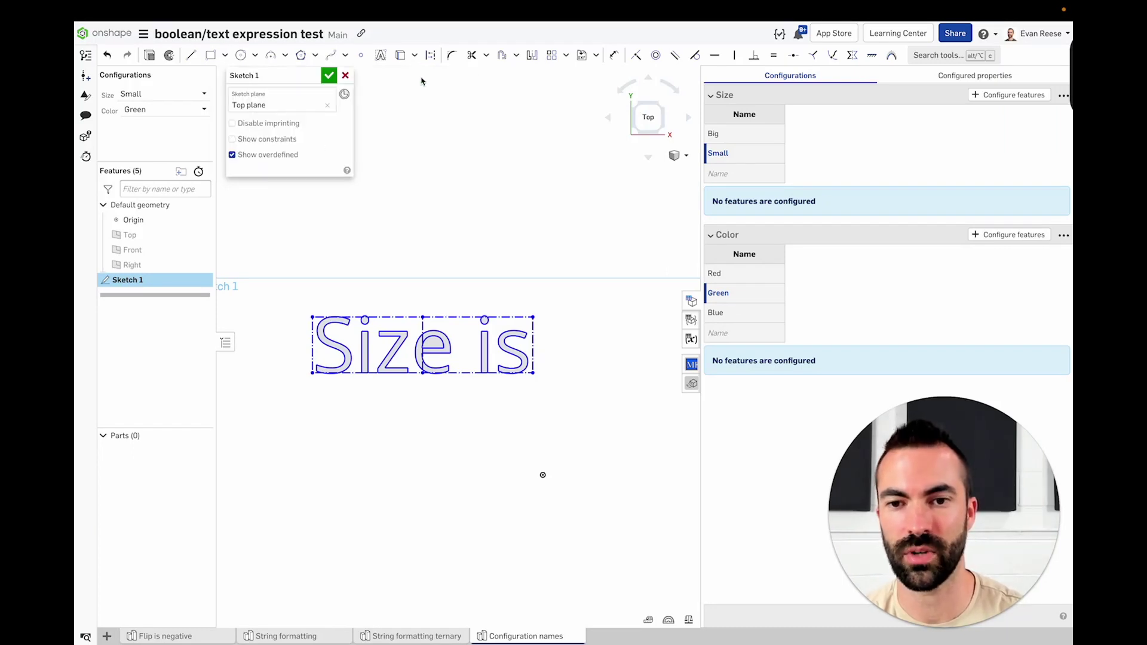
key("f")
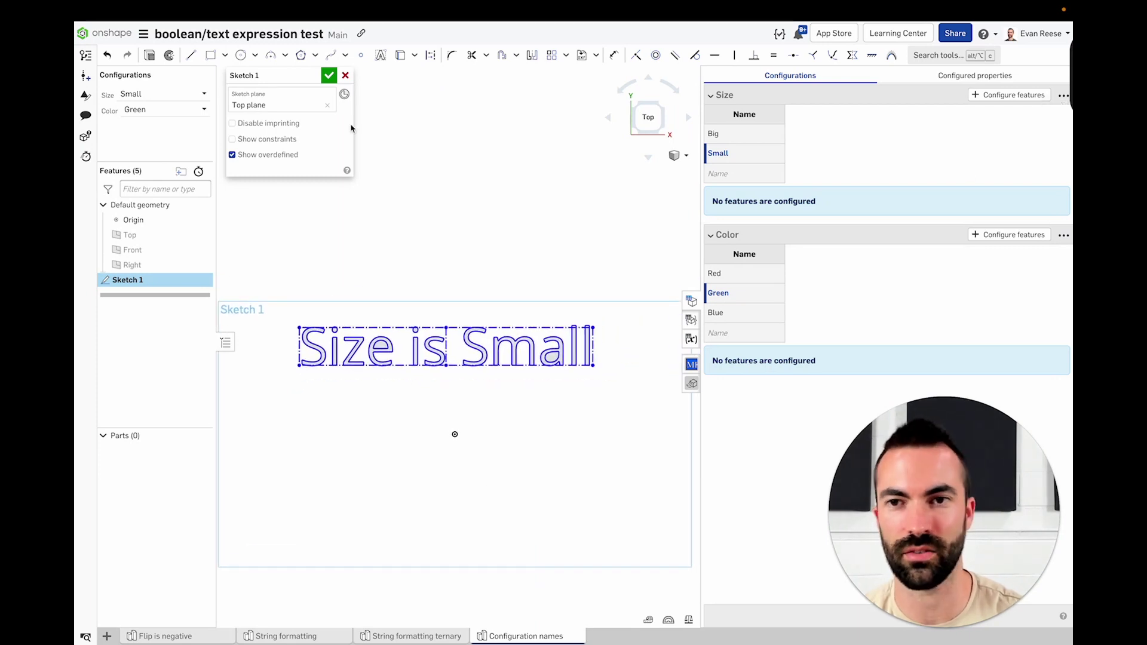
left_click(329, 75)
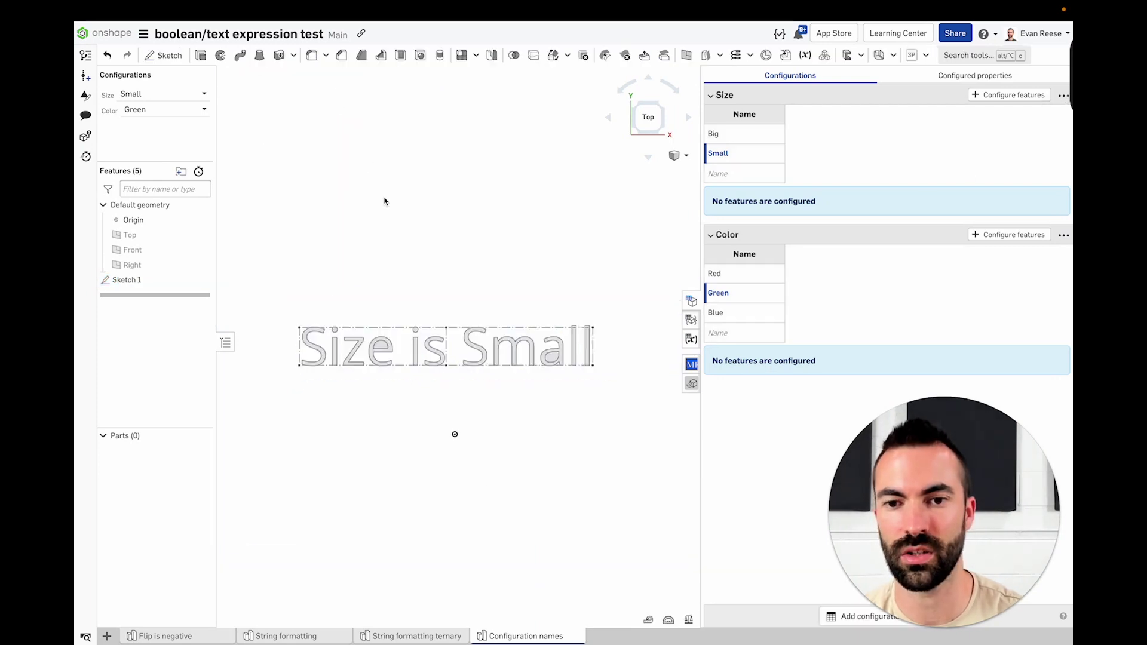
Rename the Size input's FeatureScript ID to 'Size', breaking existing references.
left_click(1064, 95)
left_click(1016, 159)
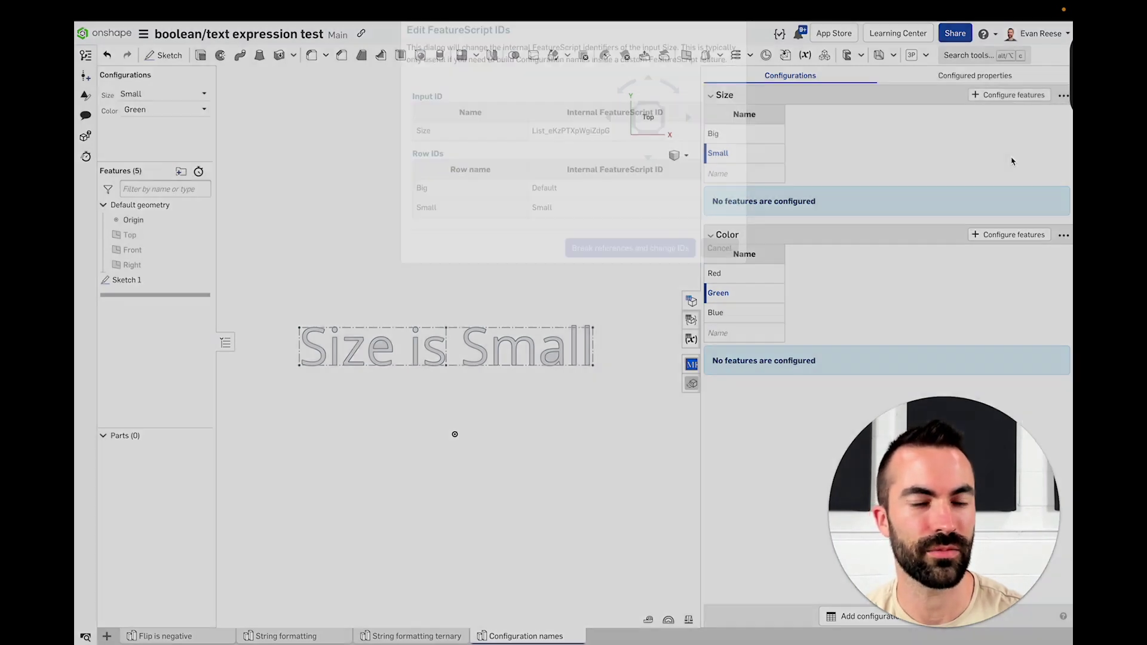
left_click(626, 155)
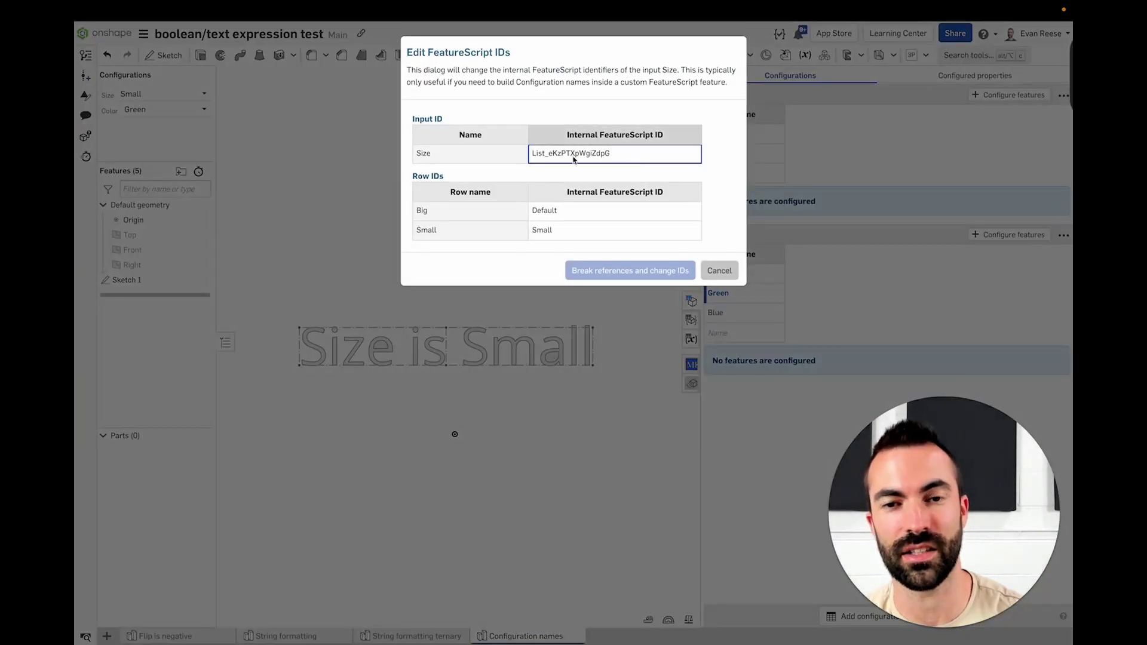
double_click(559, 154)
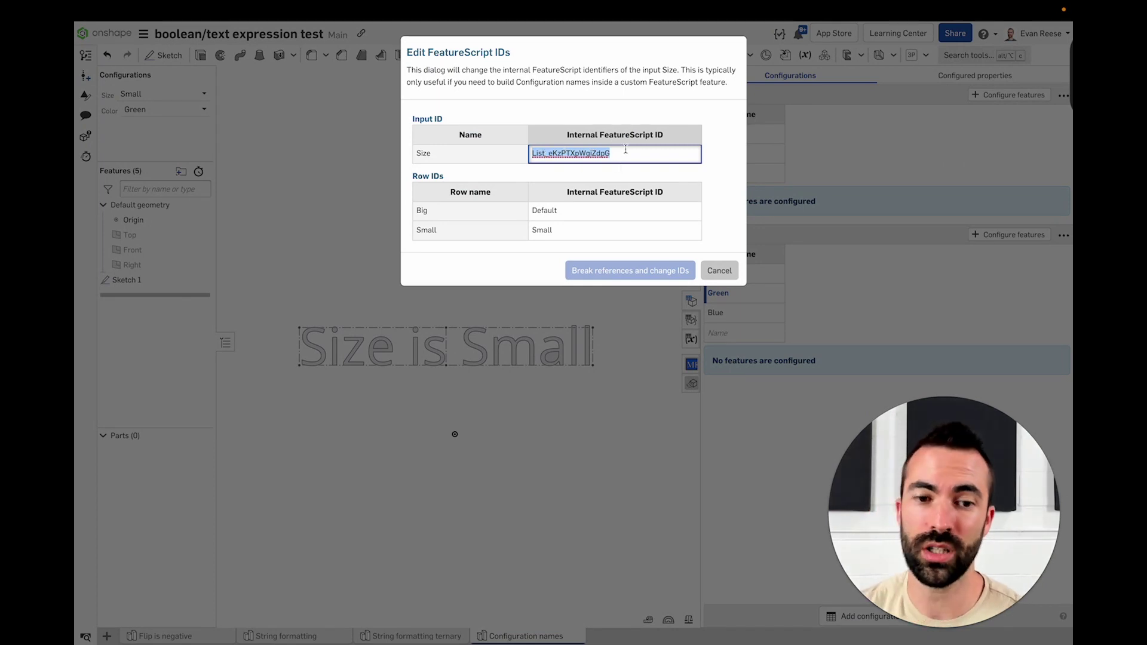
type("Size")
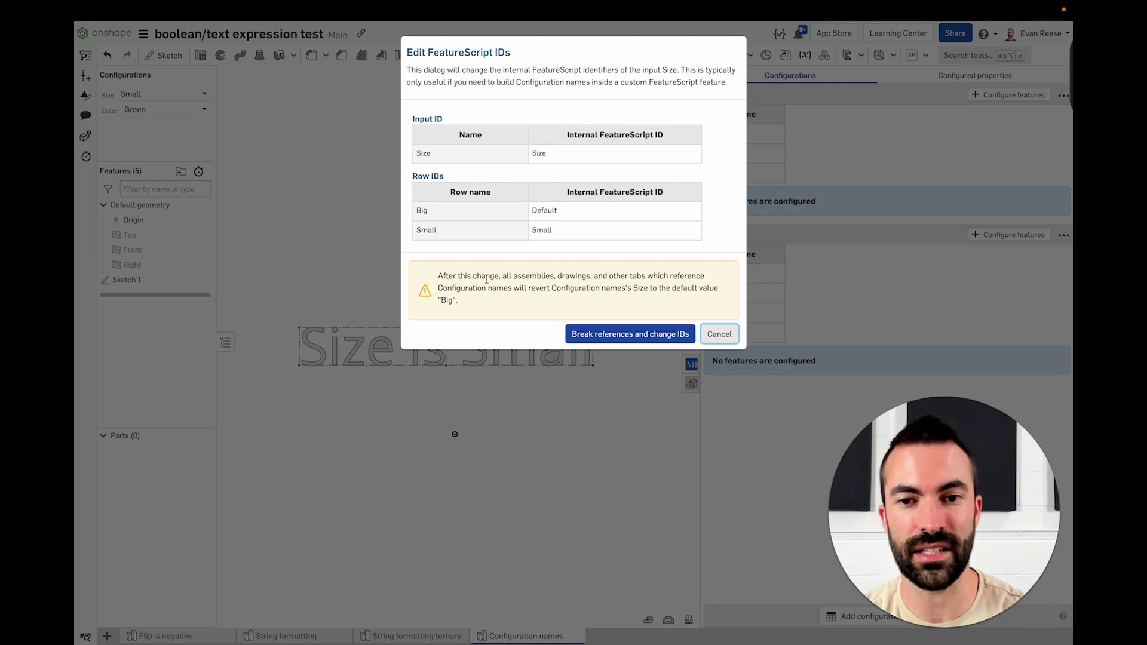
left_click(599, 335)
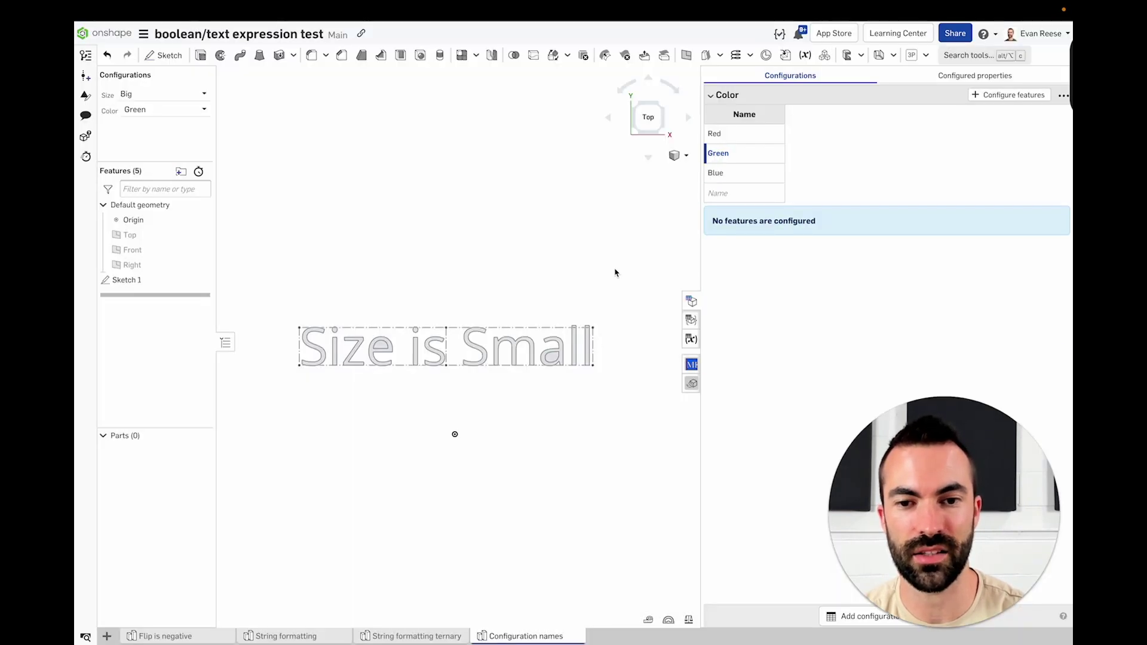
Replace the generated ID in the text expression with #Size, so it shows 'Size is Default'.
double_click(152, 281)
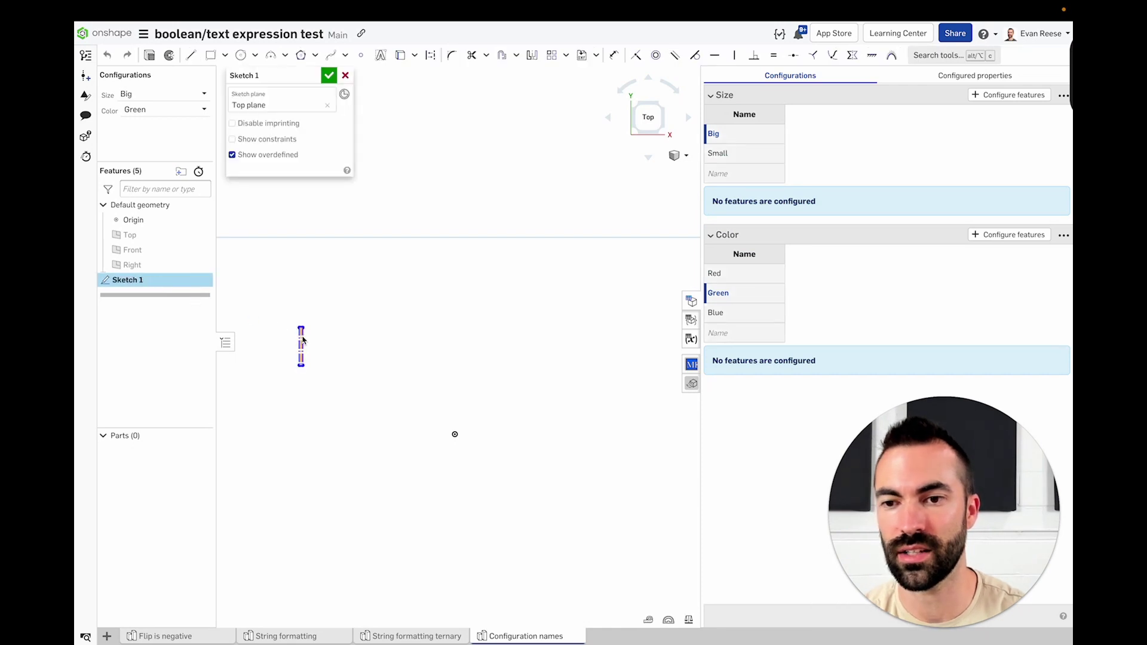
right_click(301, 340)
left_click(333, 371)
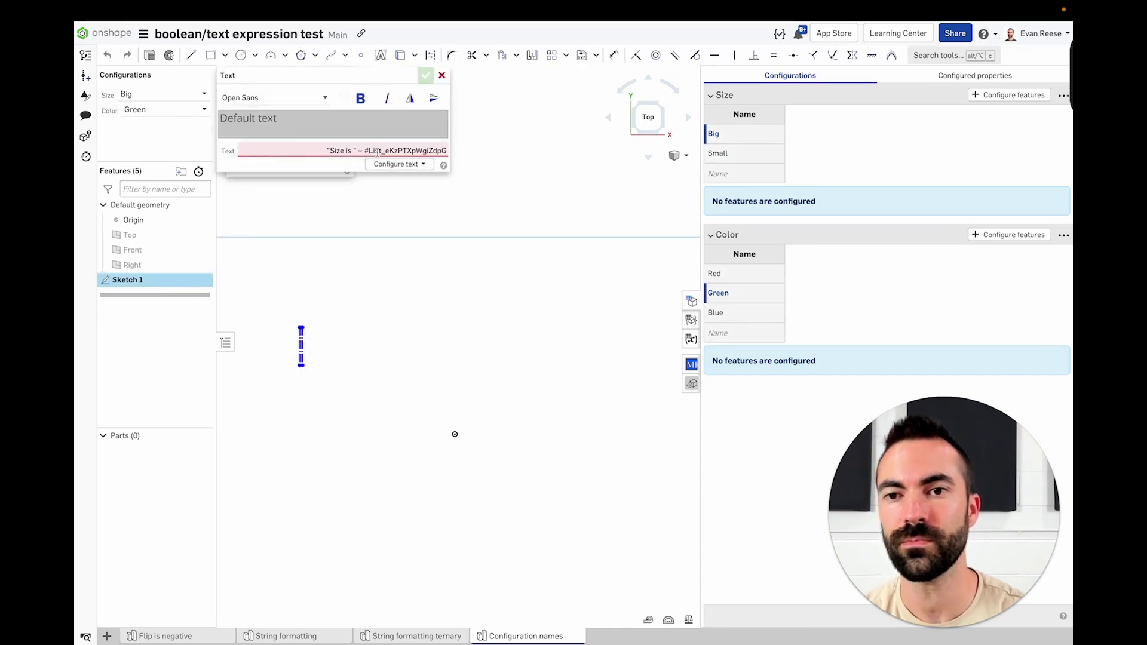
double_click(369, 150)
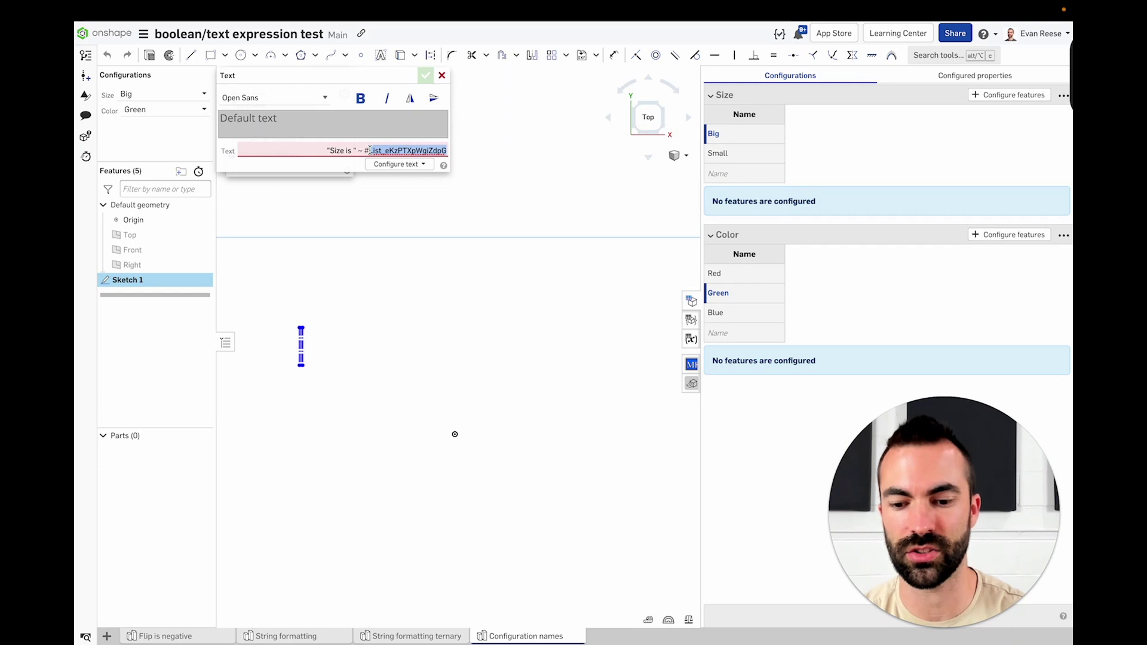
type("Size is \" ~ #Size")
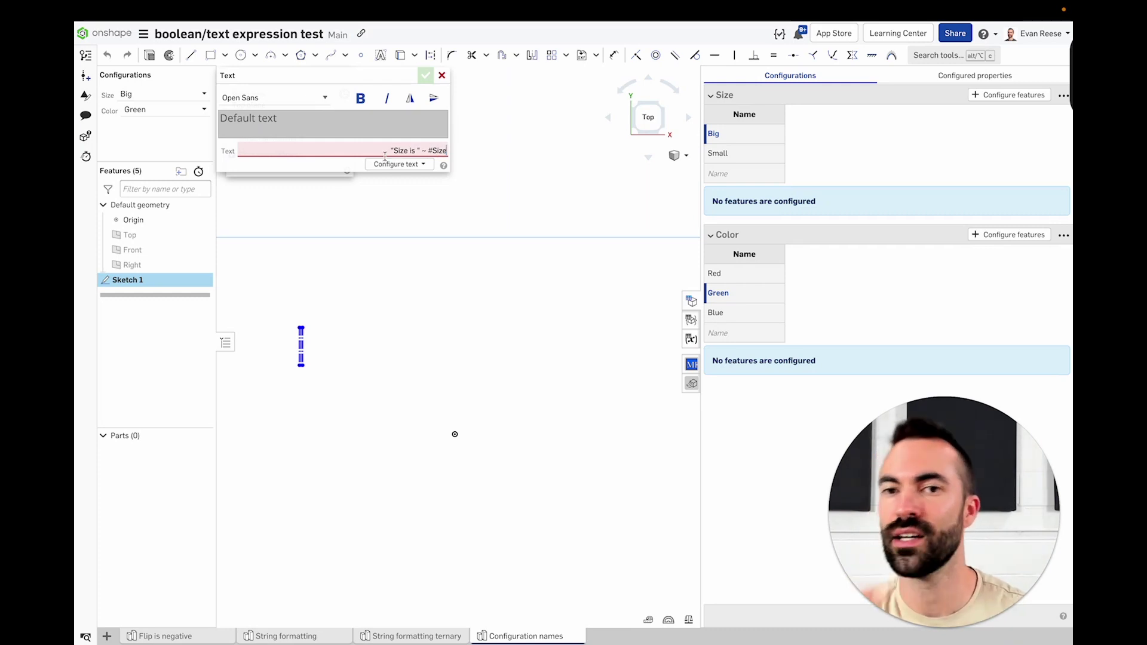
left_click(437, 150)
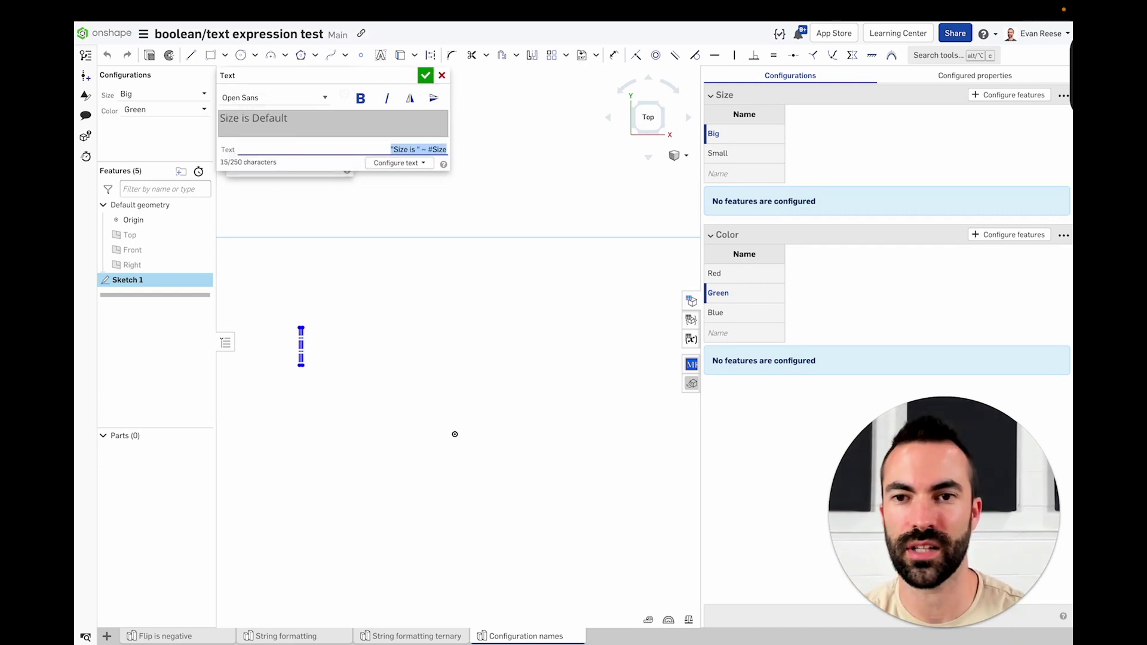
left_click(425, 76)
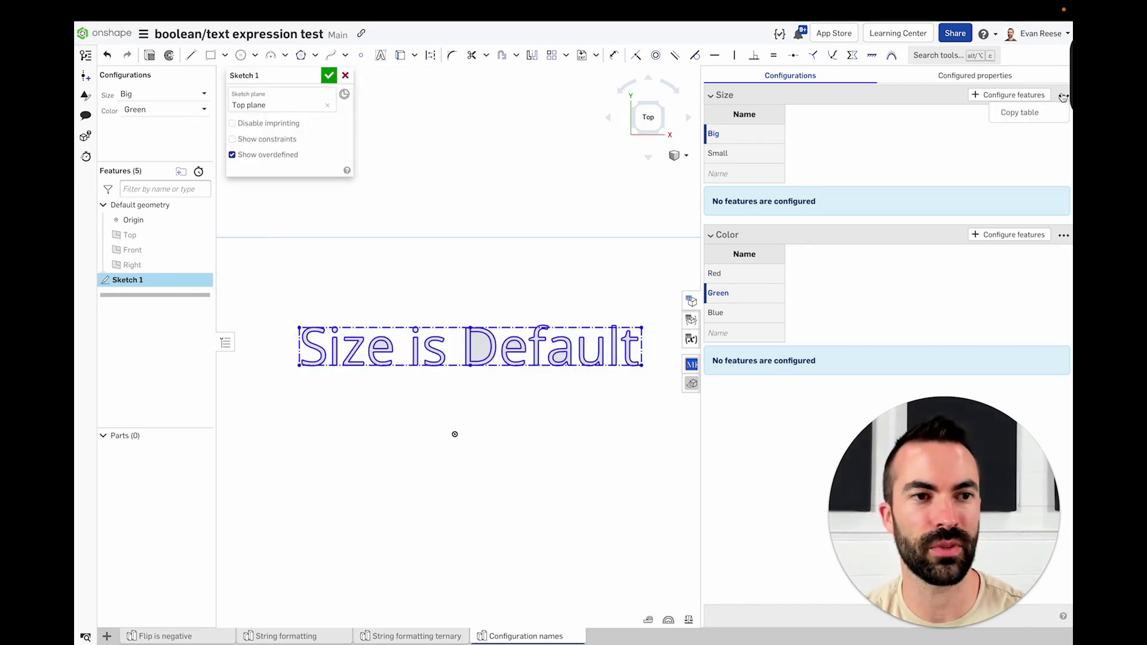
Close the sketch and rename the Big row's internal ID from Default to Big.
left_click(329, 76)
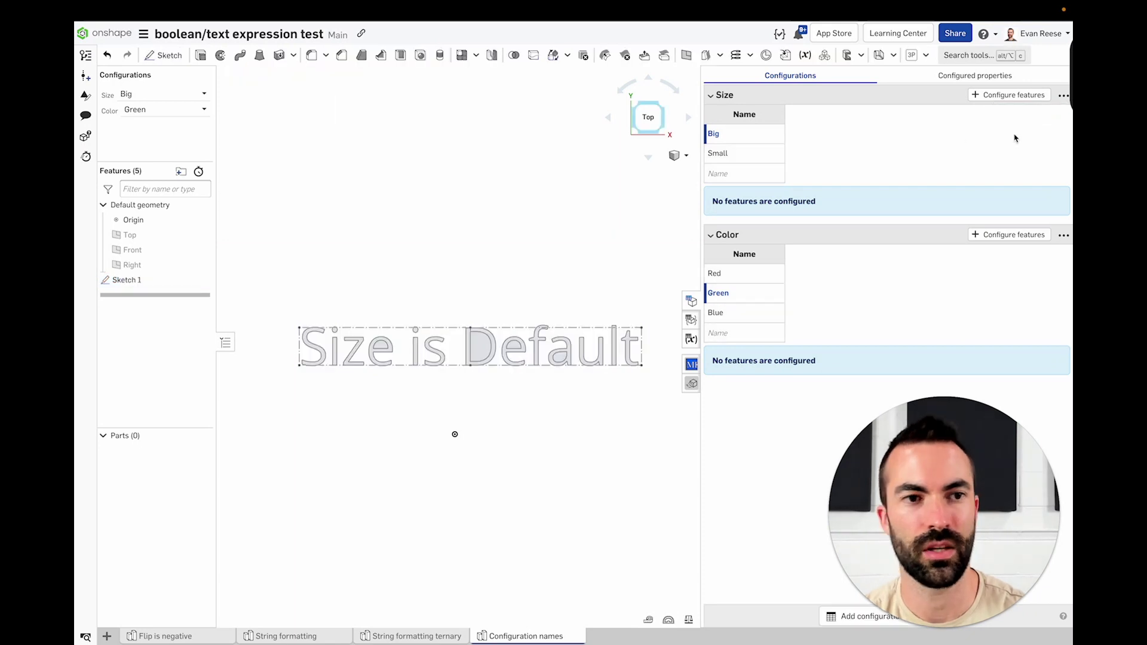
left_click(1064, 95)
left_click(1000, 160)
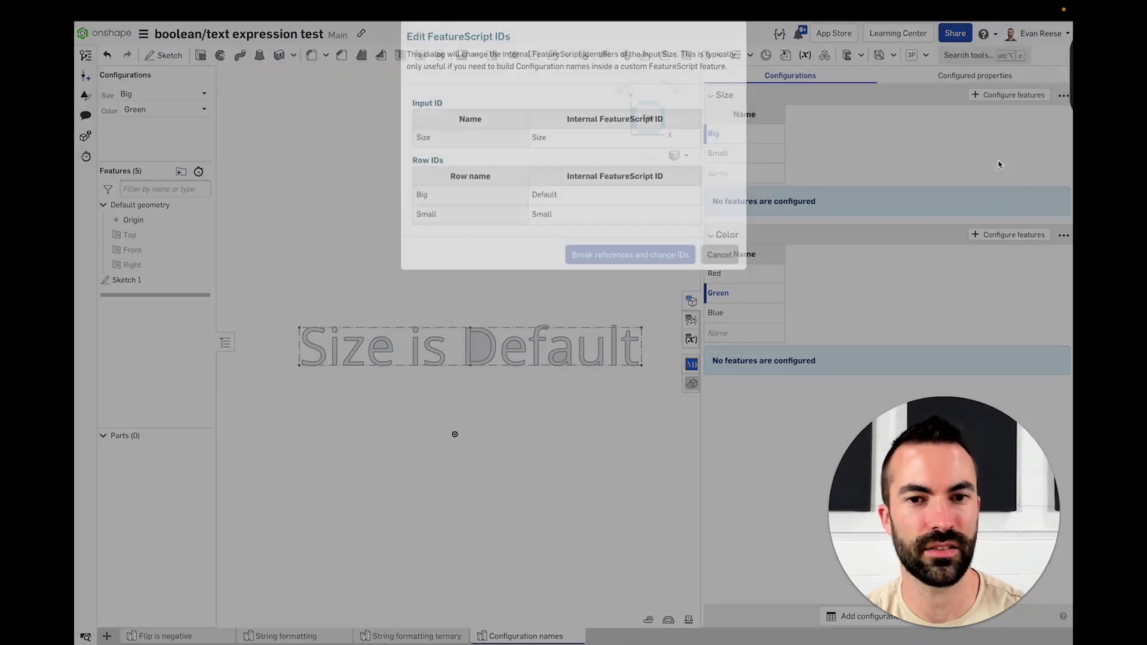
double_click(583, 210)
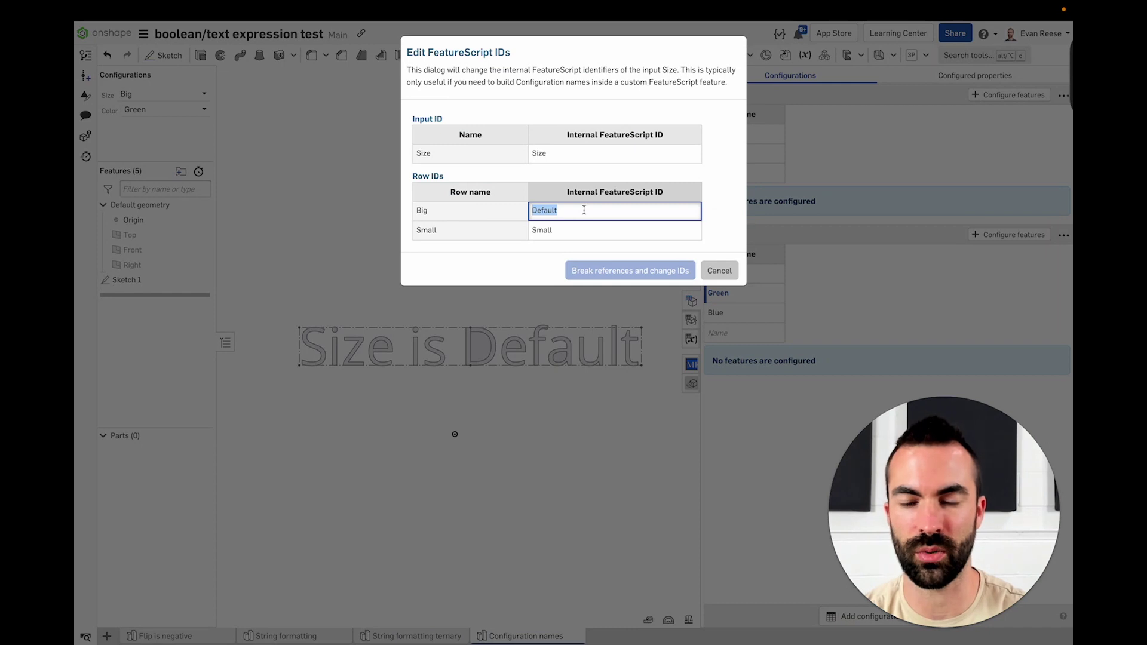
type("Big")
key("Tab")
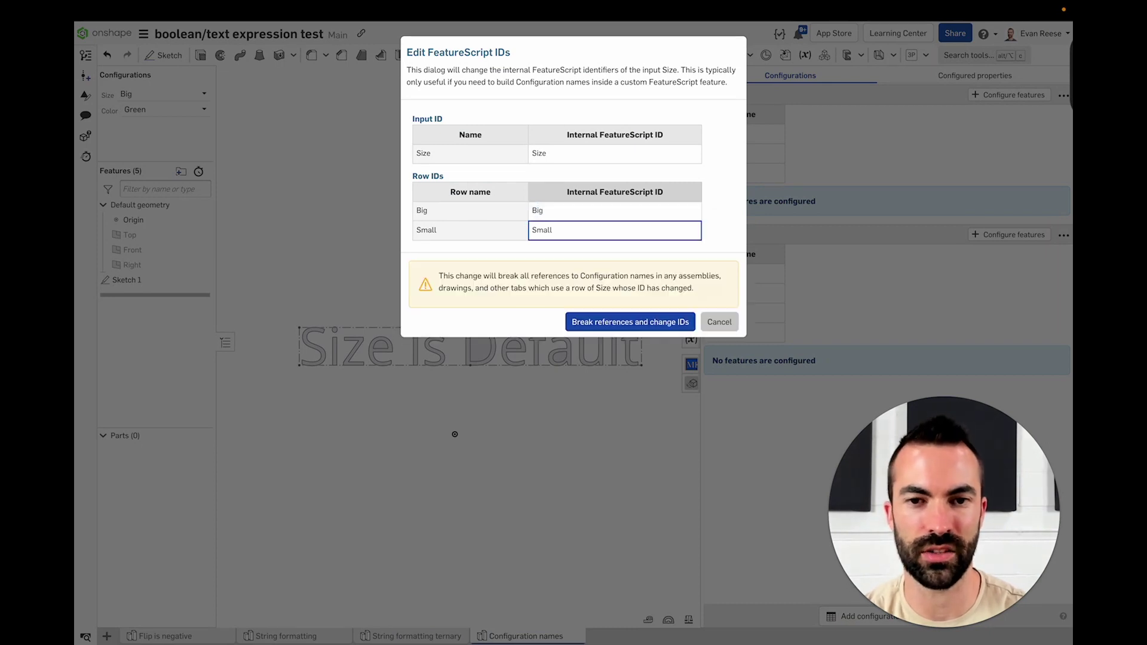
key("Return")
In the Color ID editor, rename the Red row's ID to Red and select the Color input ID.
left_click(1065, 236)
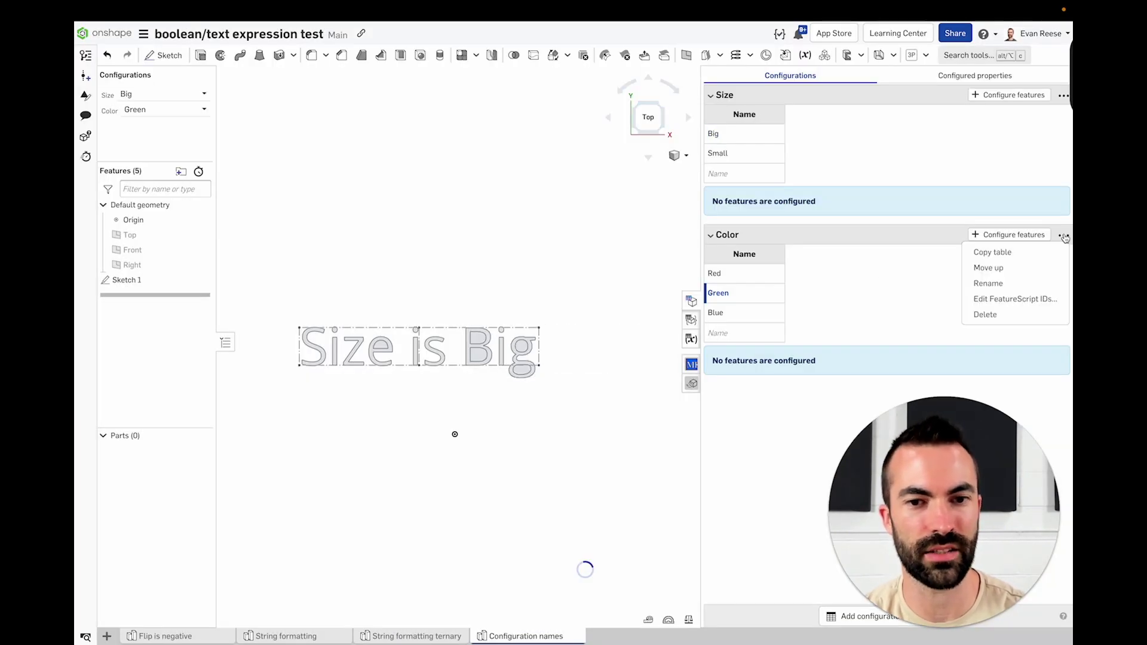
left_click(999, 298)
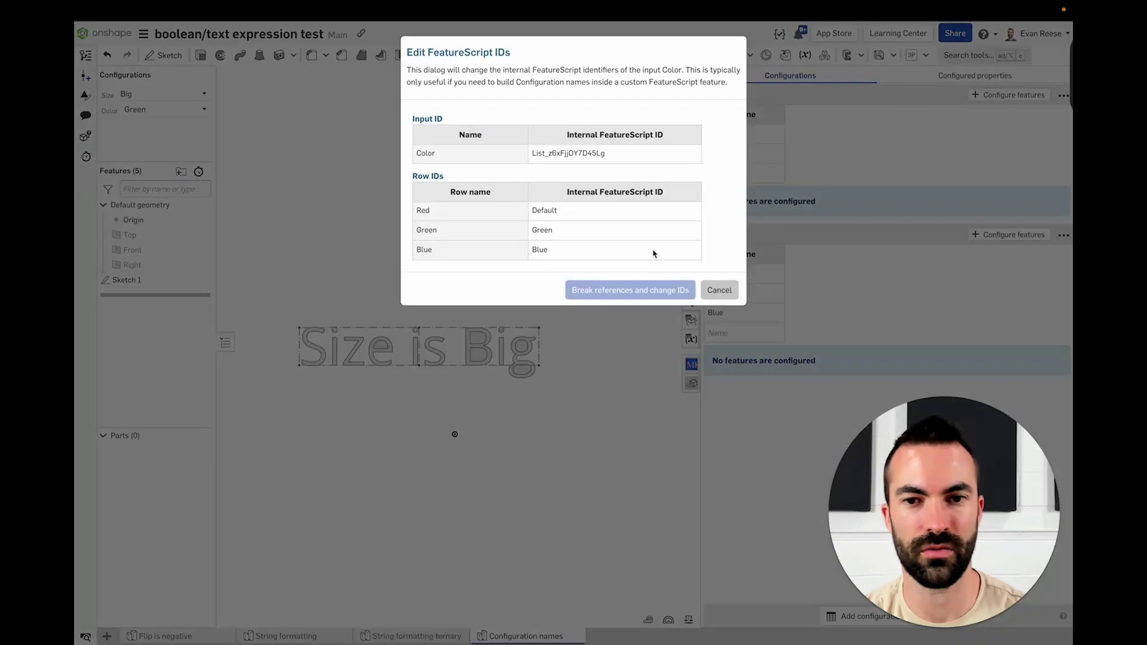
left_click(566, 211)
type("Blue")
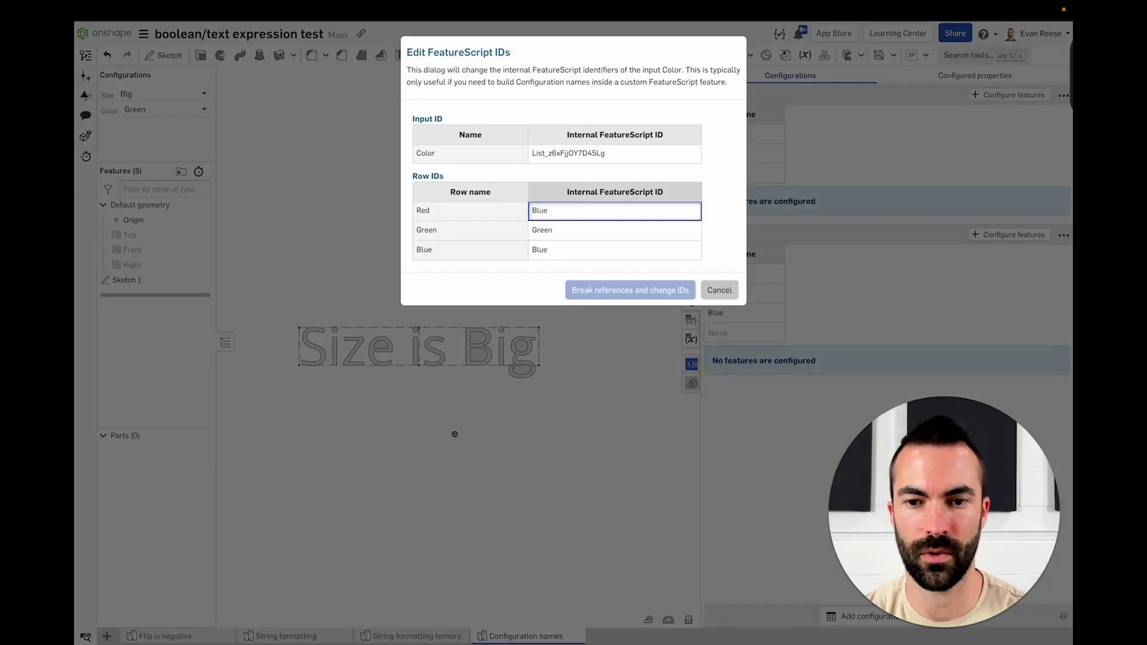
key("BackSpace")
key("BackSpace")
key("BackSpace")
key("BackSpace")
type("Re")
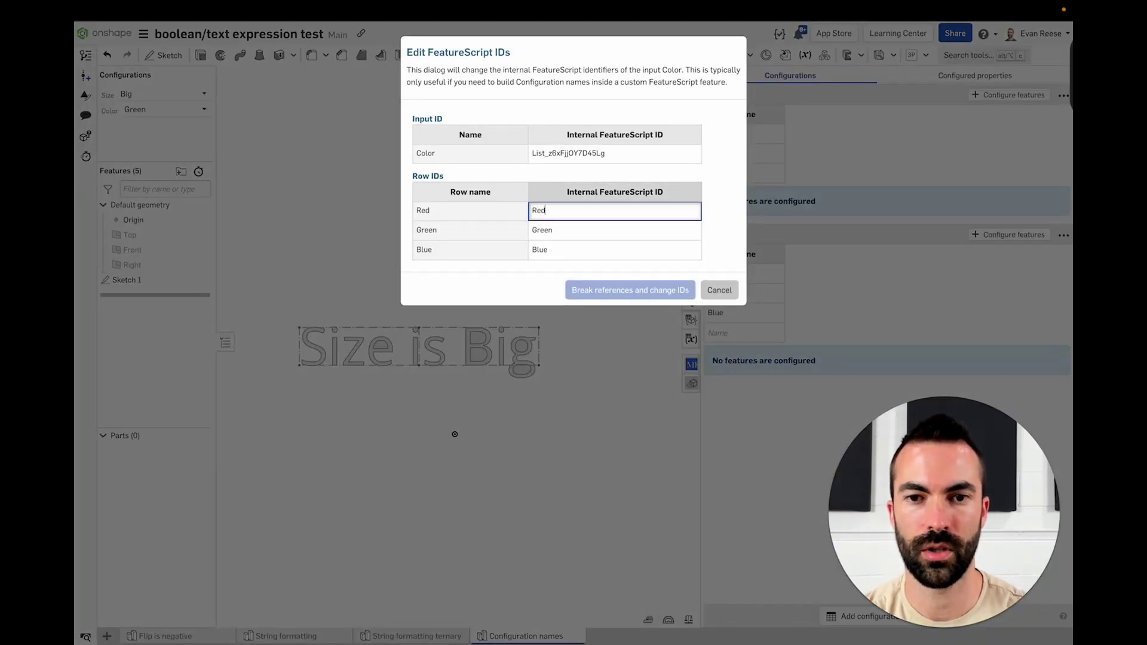
type("d")
key("Tab")
left_click(577, 156)
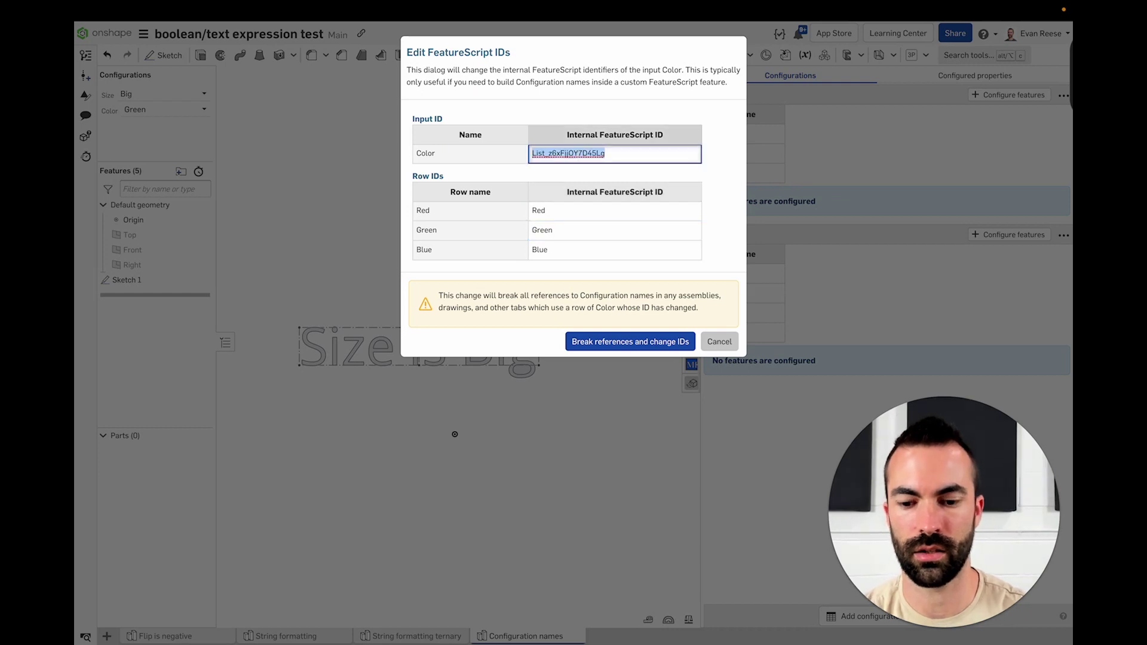
Set the Color input's ID to 'Color', breaking references, and reopen the sketch text for editing.
type("Color")
left_click(607, 346)
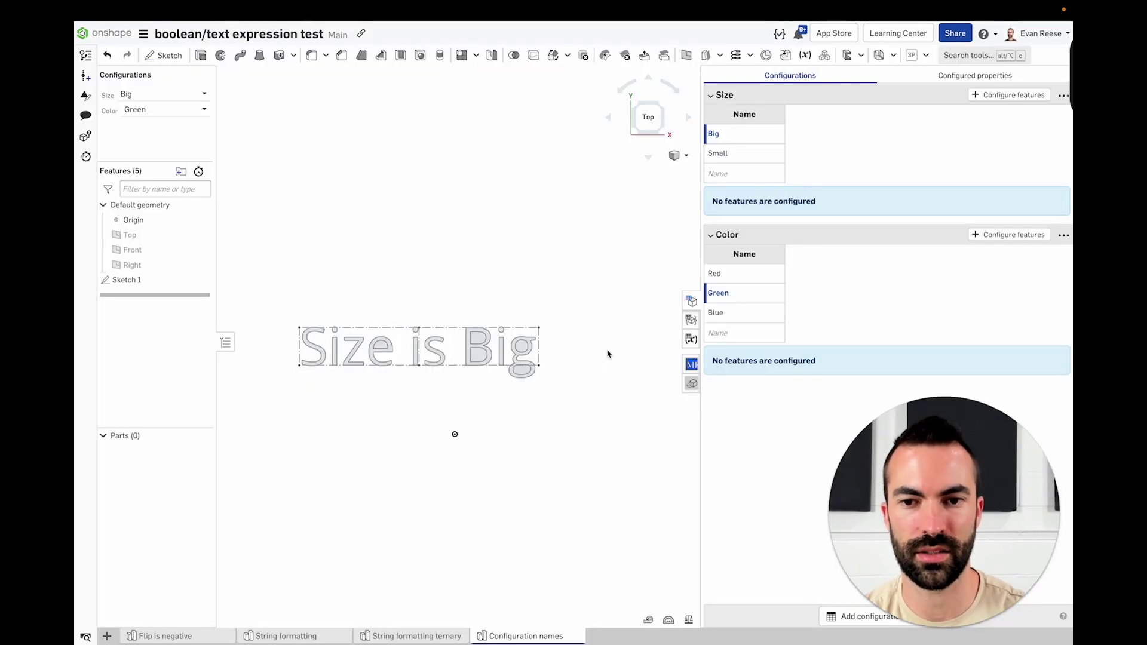
right_click(499, 328)
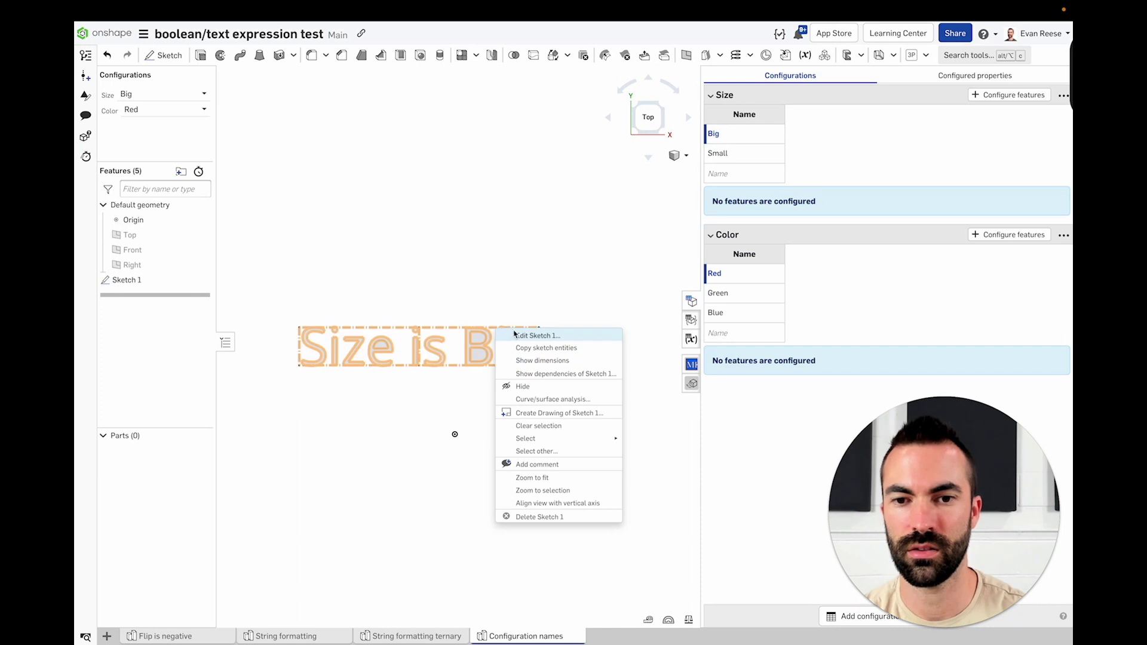
left_click(502, 332)
right_click(499, 328)
left_click(525, 362)
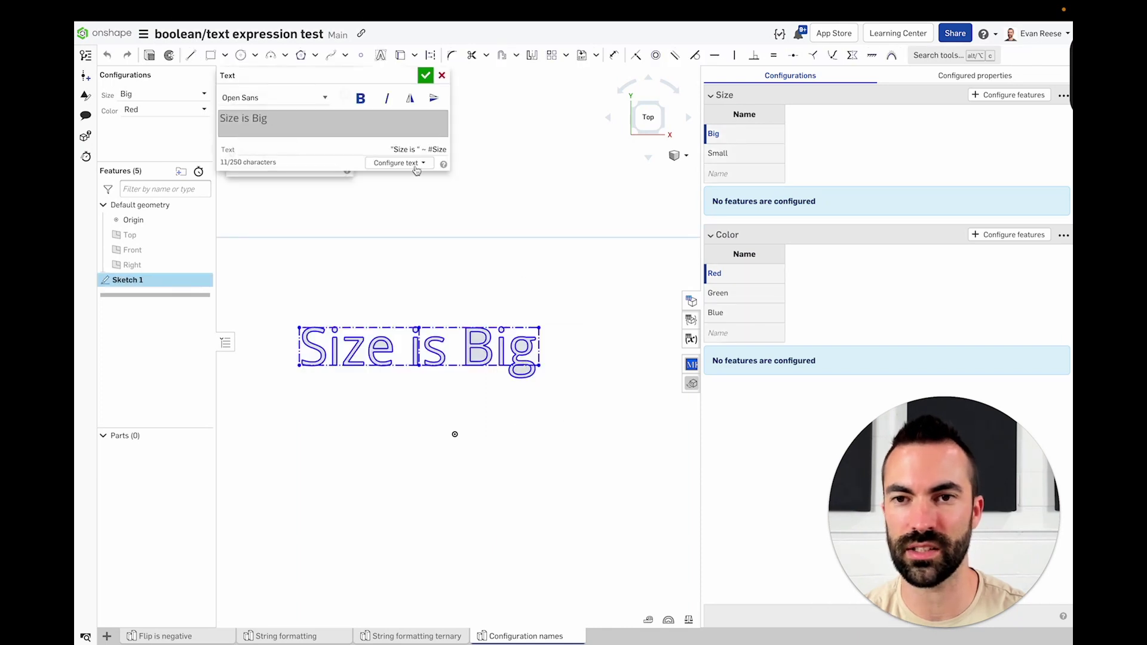
Append ~ " and Color is " ~ #Color so the text reads 'Size is Big and Color is Red'.
left_click(429, 150)
key("End")
type("~")
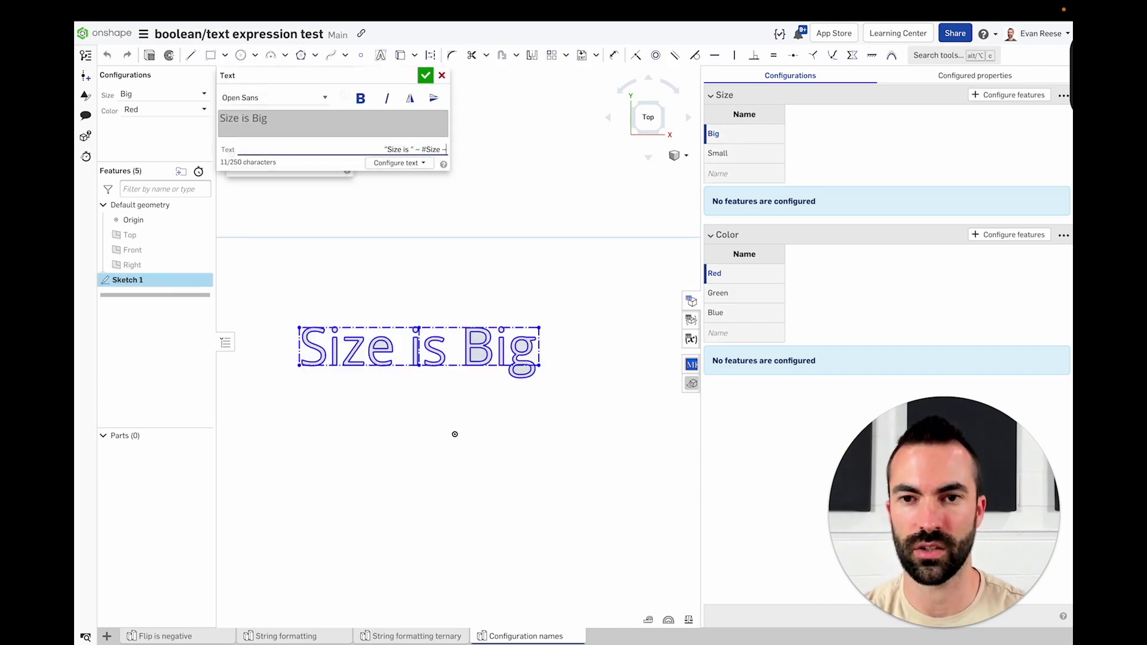
type(" \"and ")
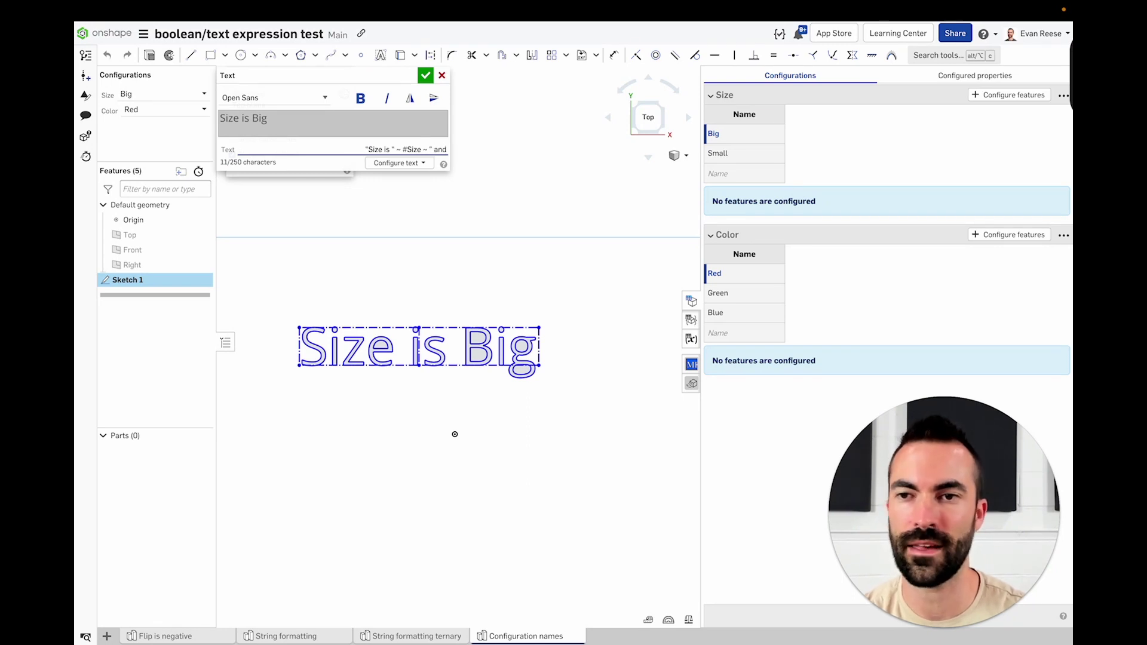
type(" c")
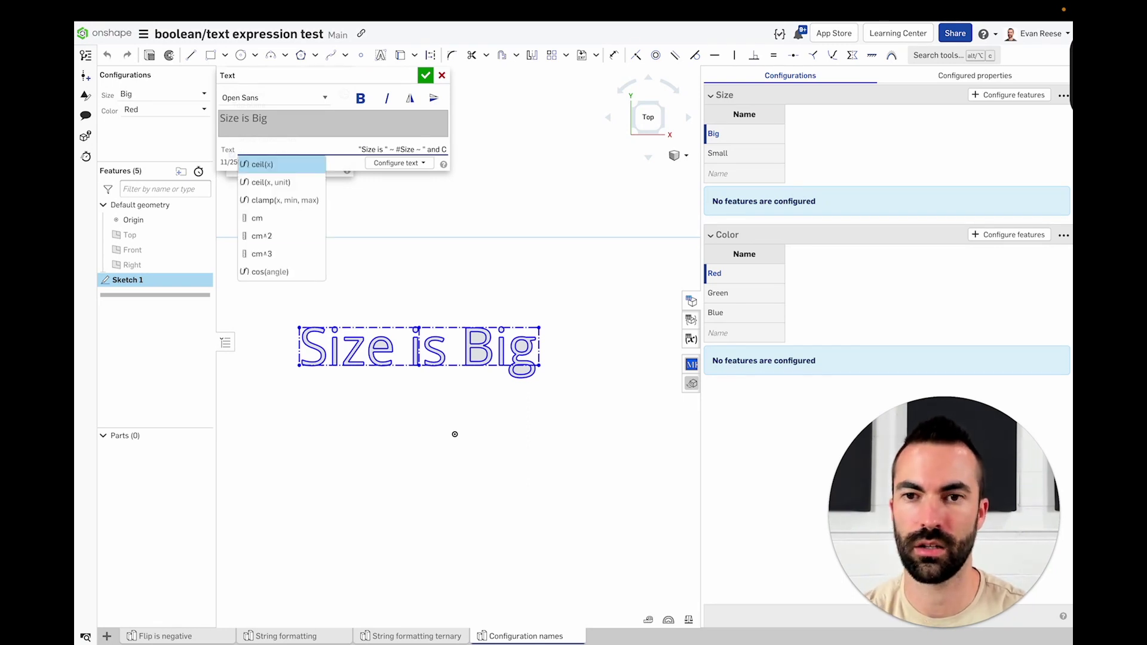
type("olor is ")
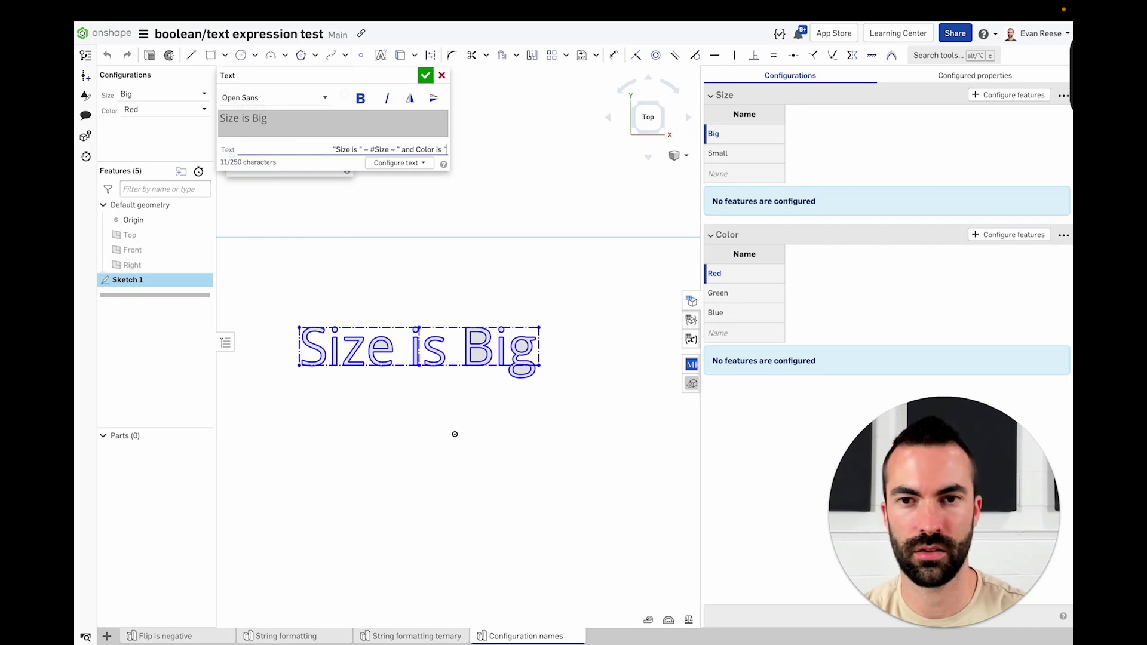
type(" ~ #")
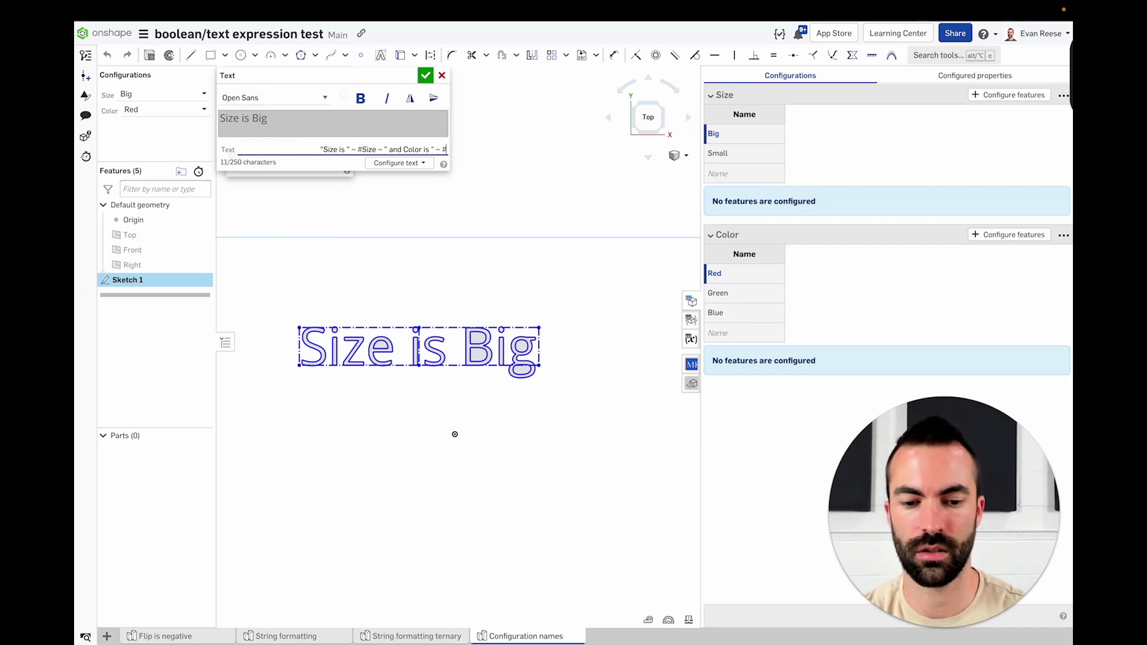
type("Color")
key("Return")
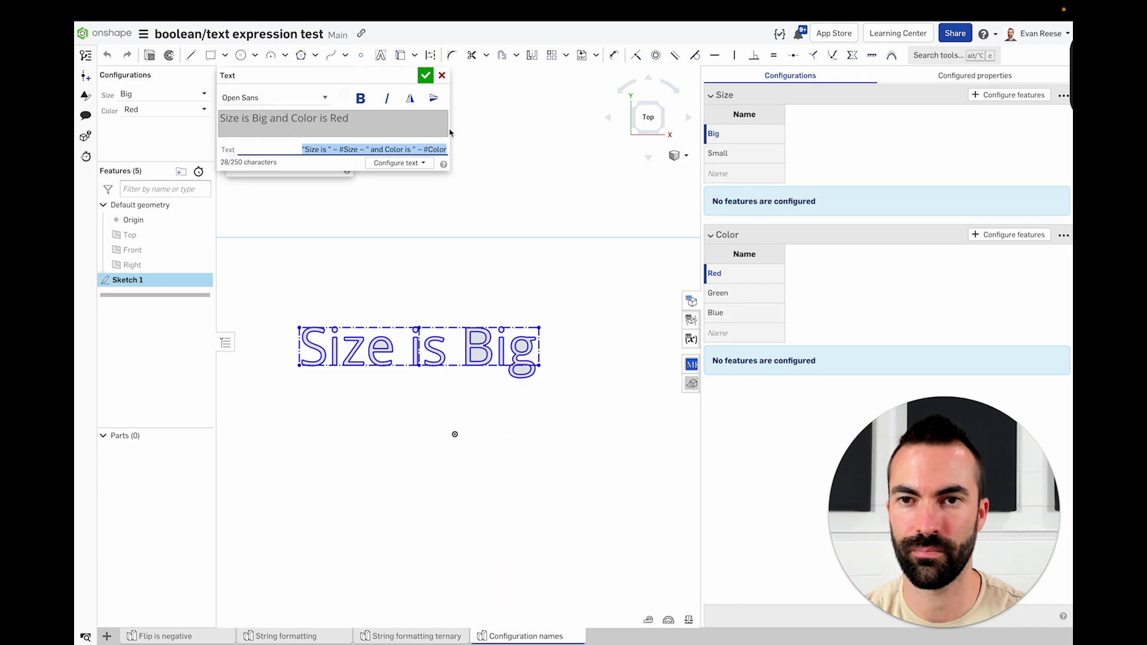
left_click(426, 76)
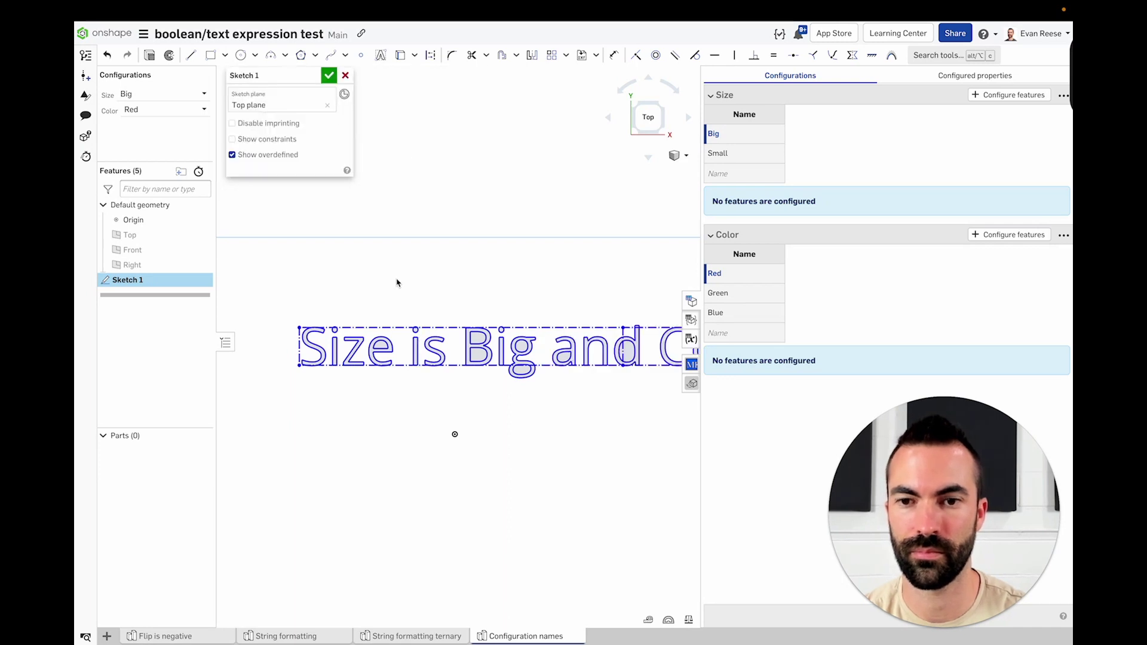
scroll(397, 282, "down", 3)
middle_click_drag(397, 282, 351, 324)
scroll(350, 324, "up", 1)
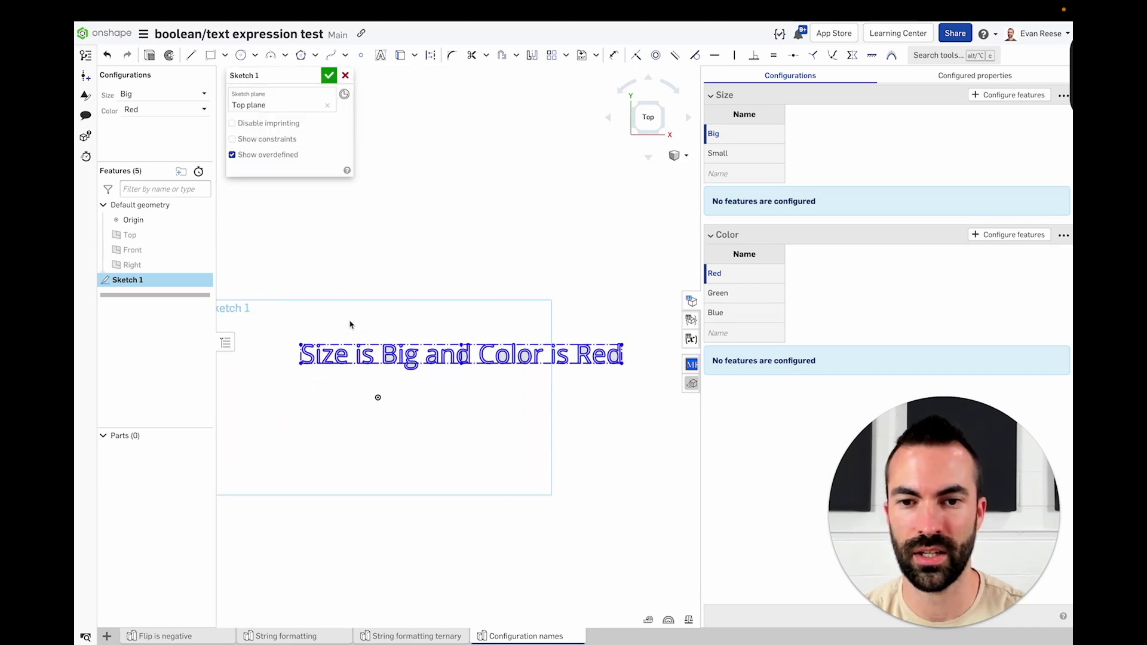
left_click(329, 76)
left_click(156, 96)
Choose Small for Size and Green for Color.
left_click(150, 131)
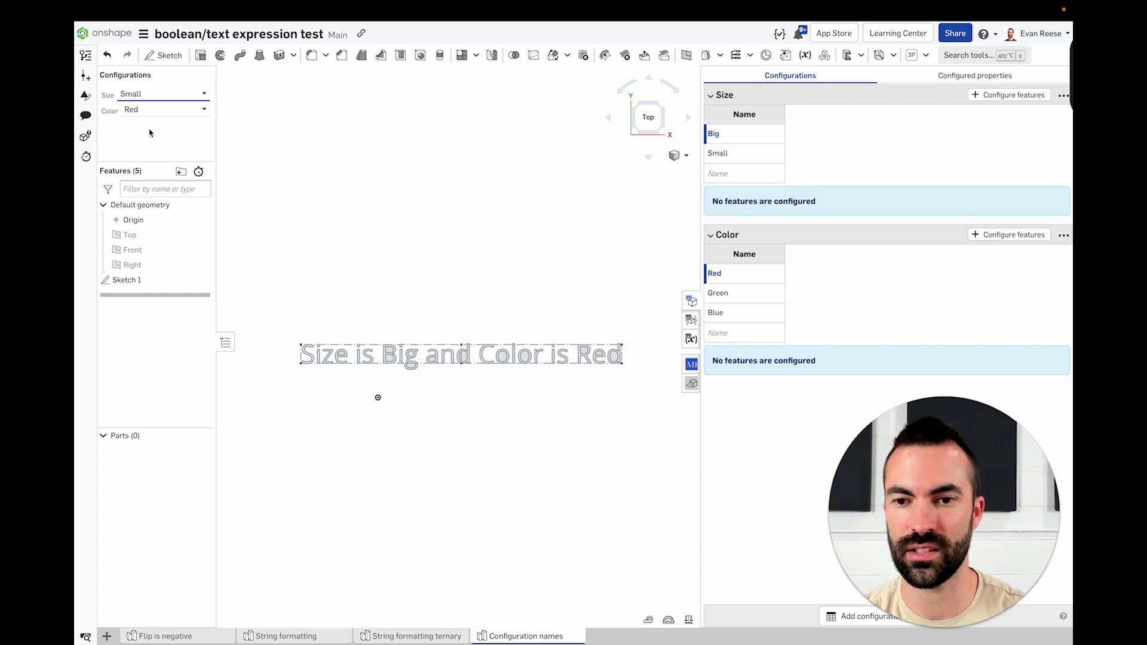
left_click(163, 110)
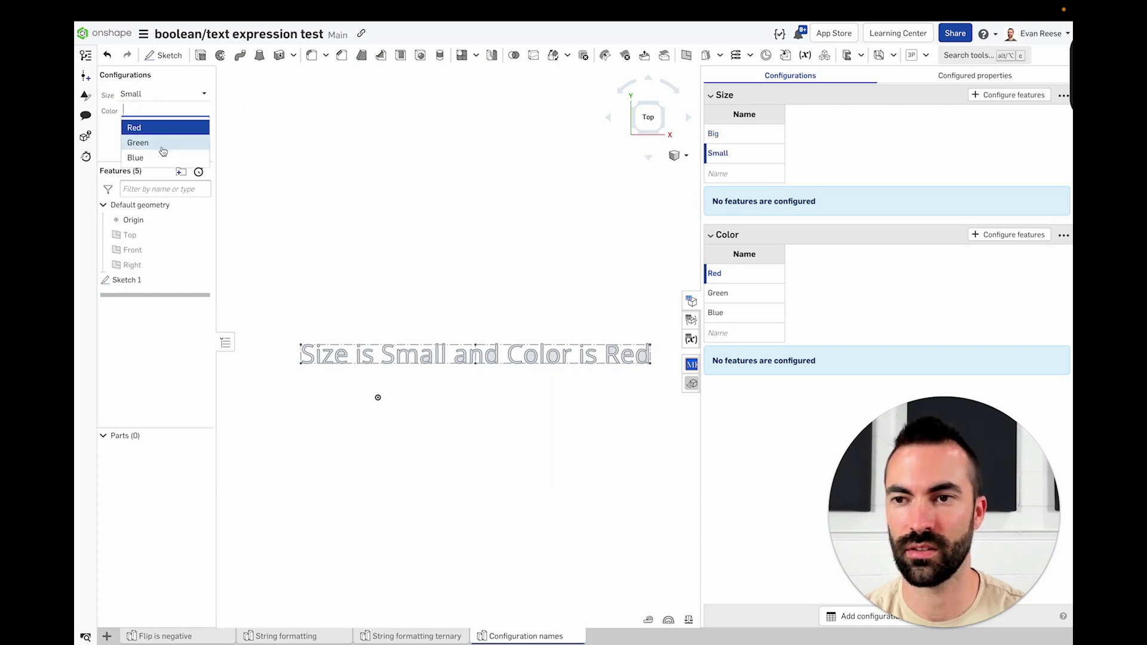
left_click(162, 147)
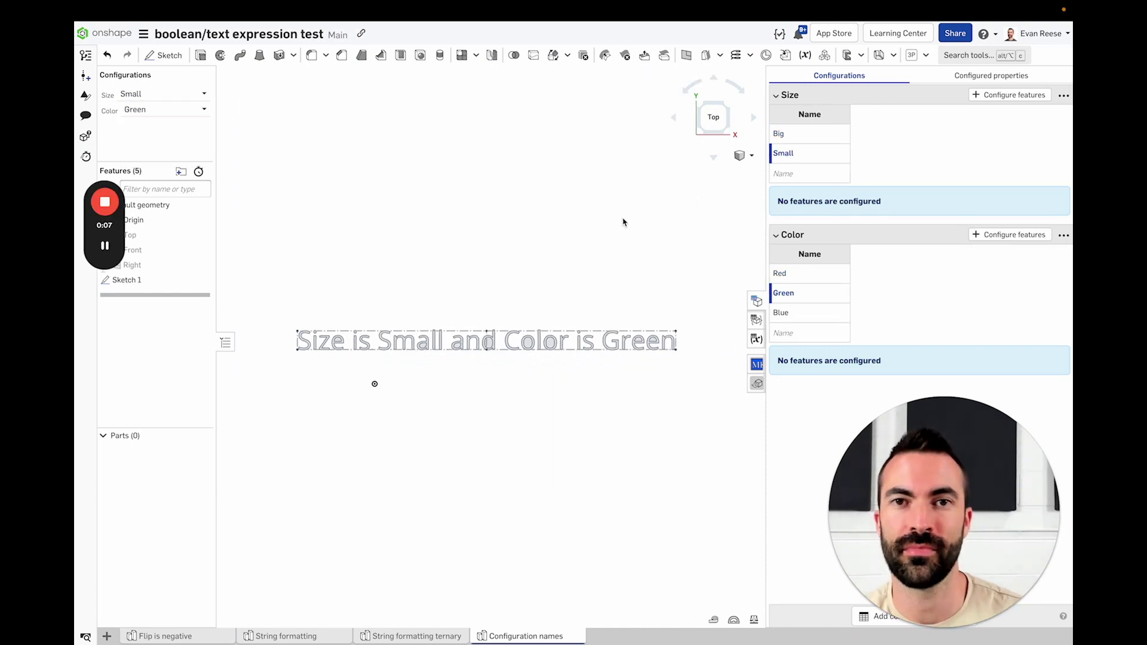